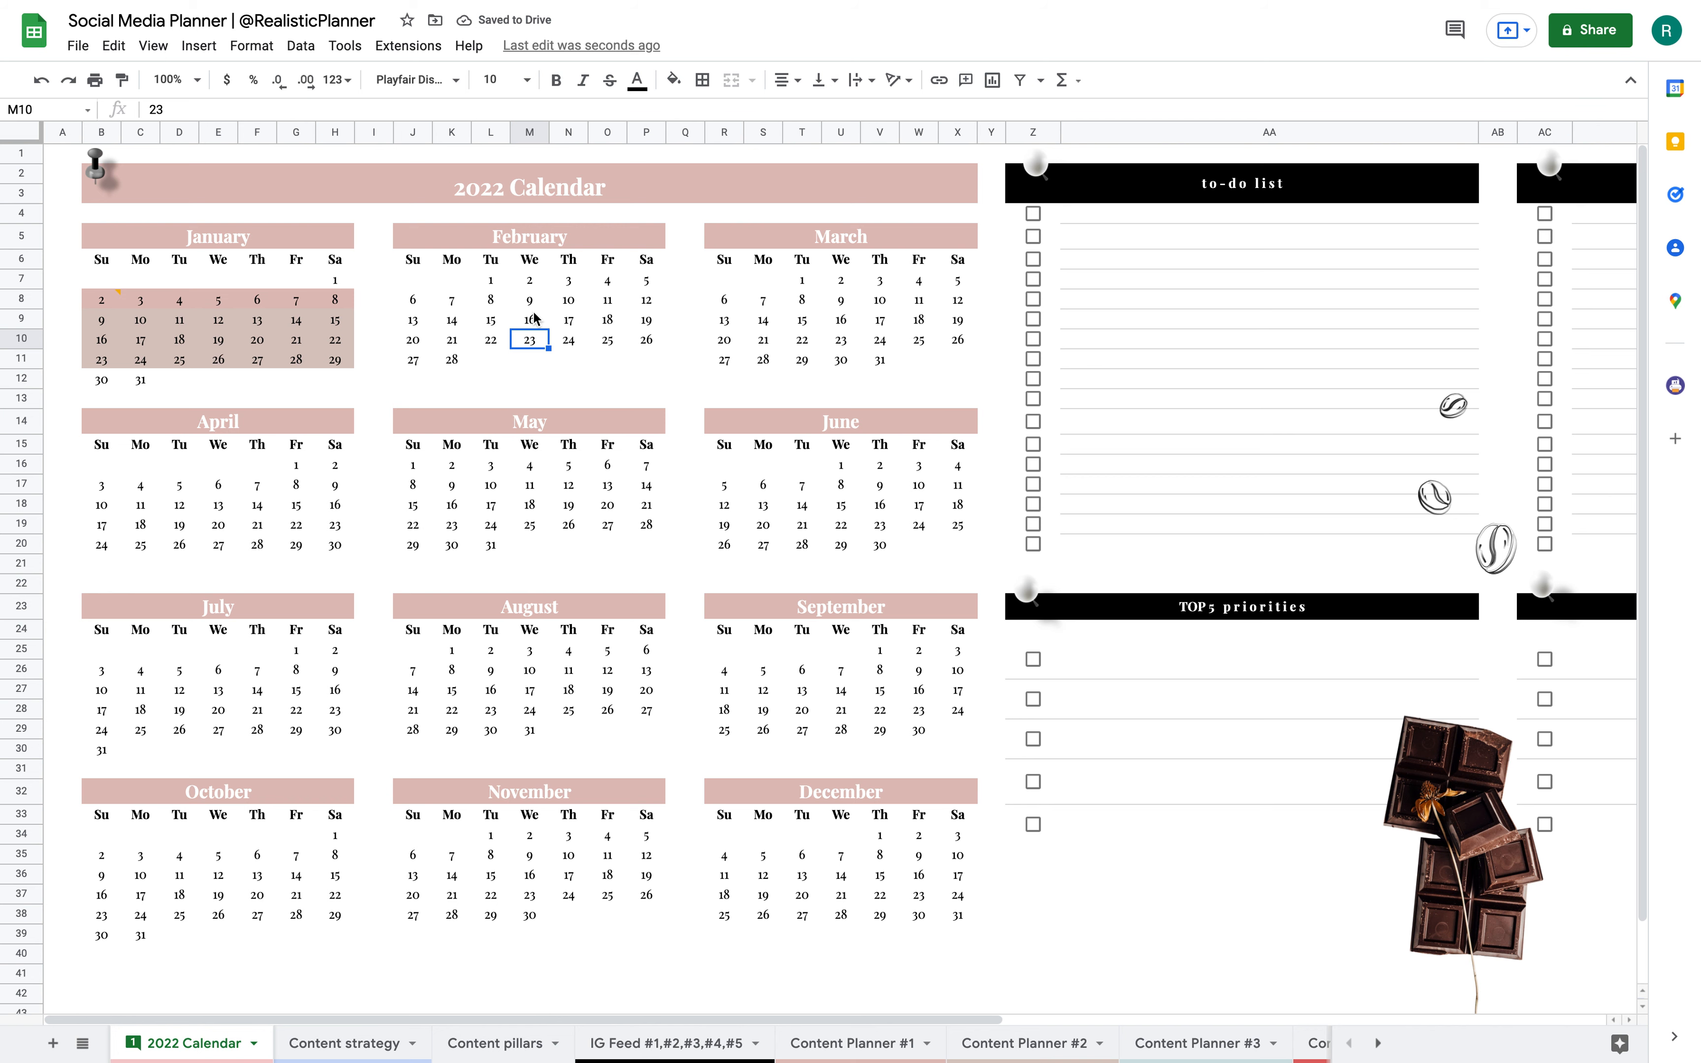
Tick the first two checkboxes of the to-do list on the 2022 Calendar sheet.
{"action": "scroll", "coordinate": [694, 319], "scroll_direction": "right", "scroll_amount": 10}
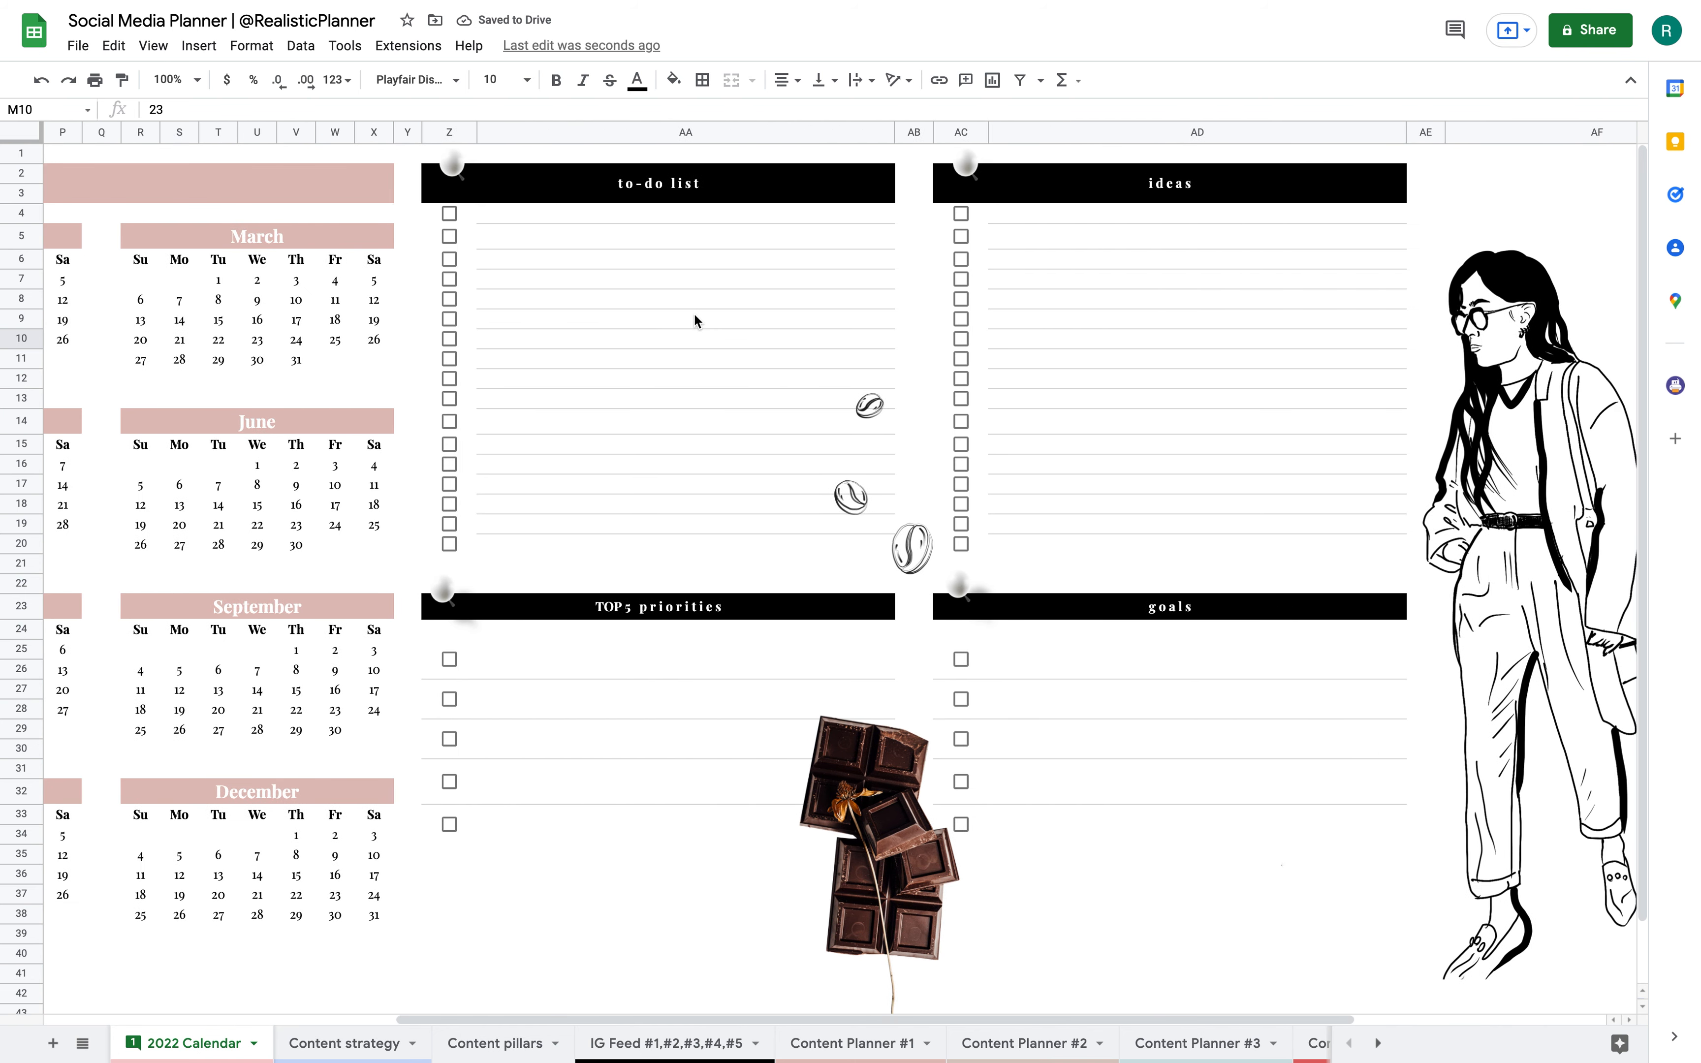
{"action": "left_click", "coordinate": [636, 227]}
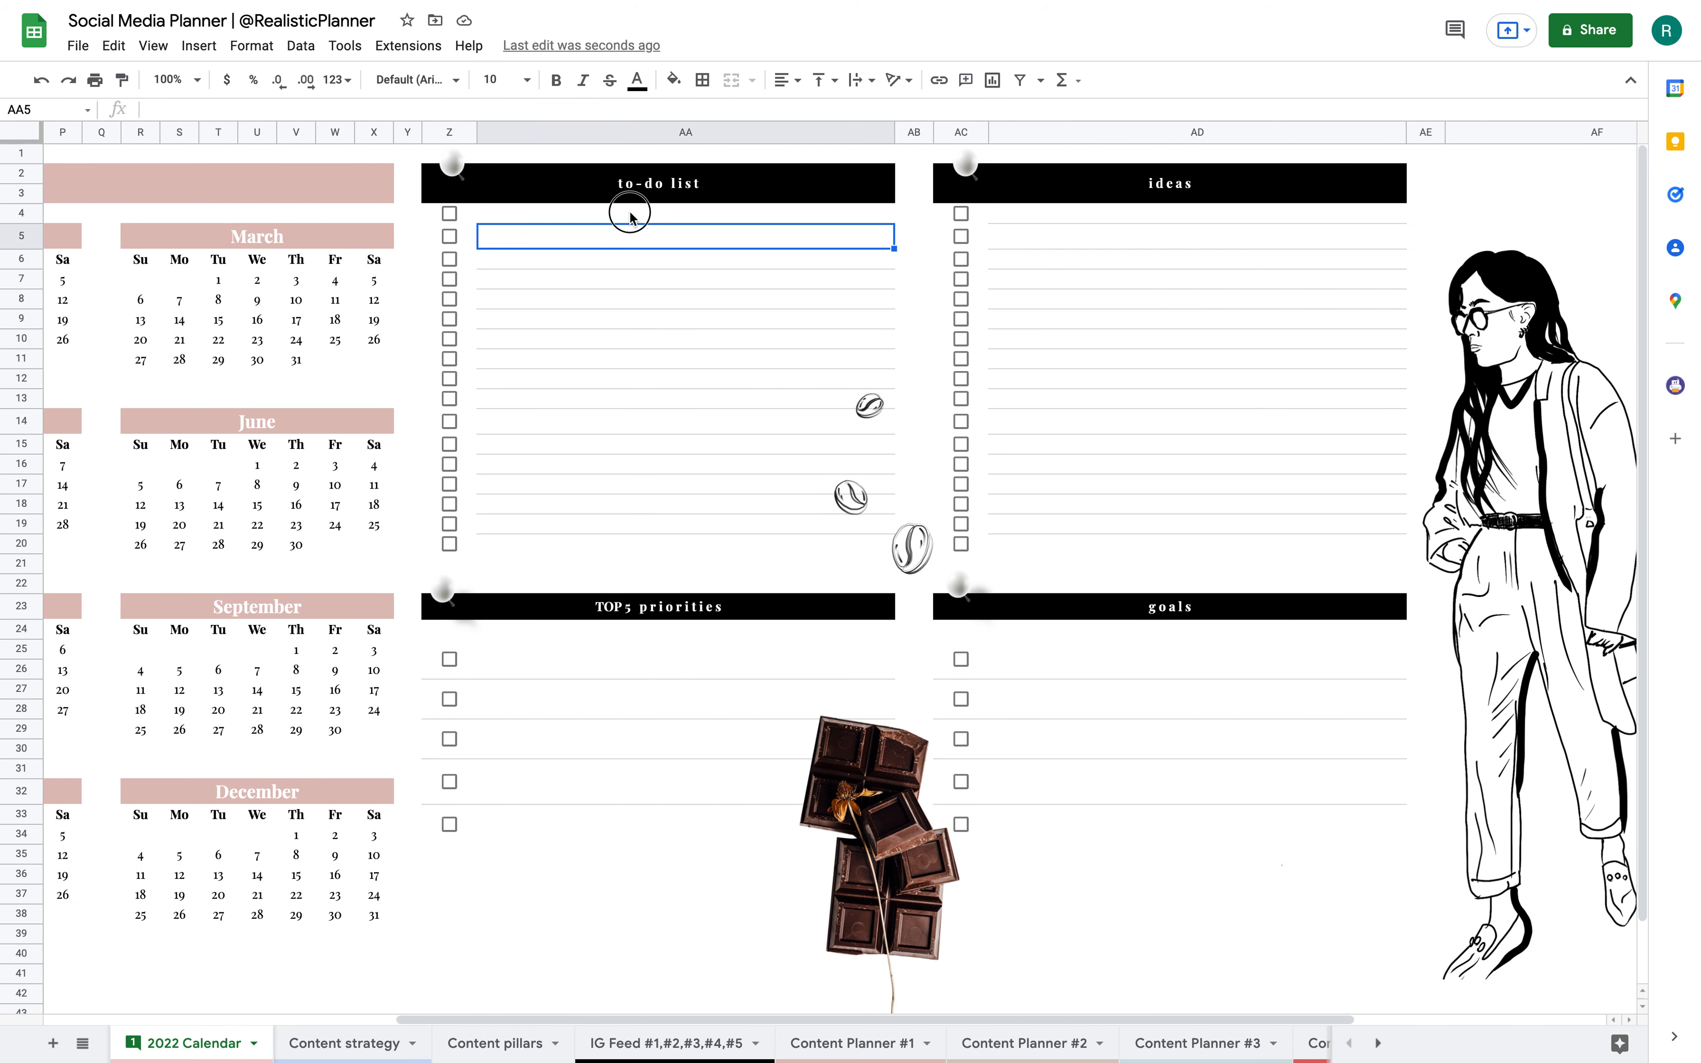
{"action": "left_click", "coordinate": [630, 212]}
{"action": "double_click", "coordinate": [630, 213]}
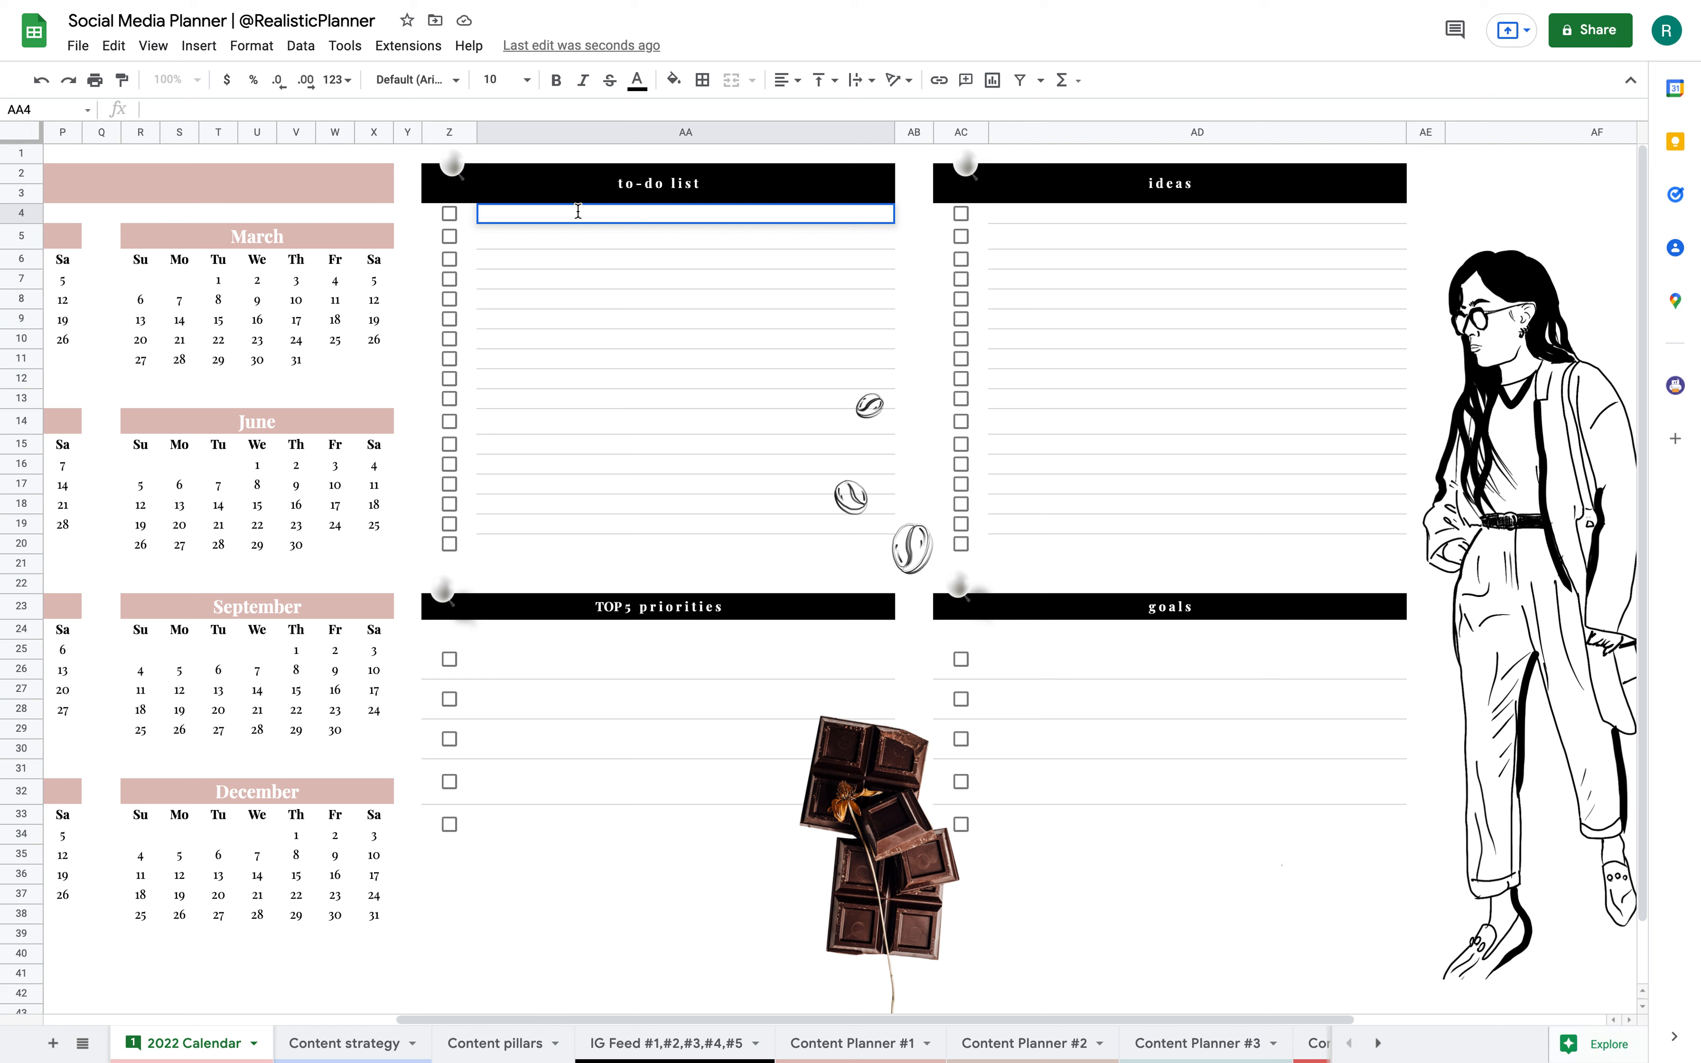
{"action": "left_click", "coordinate": [587, 341]}
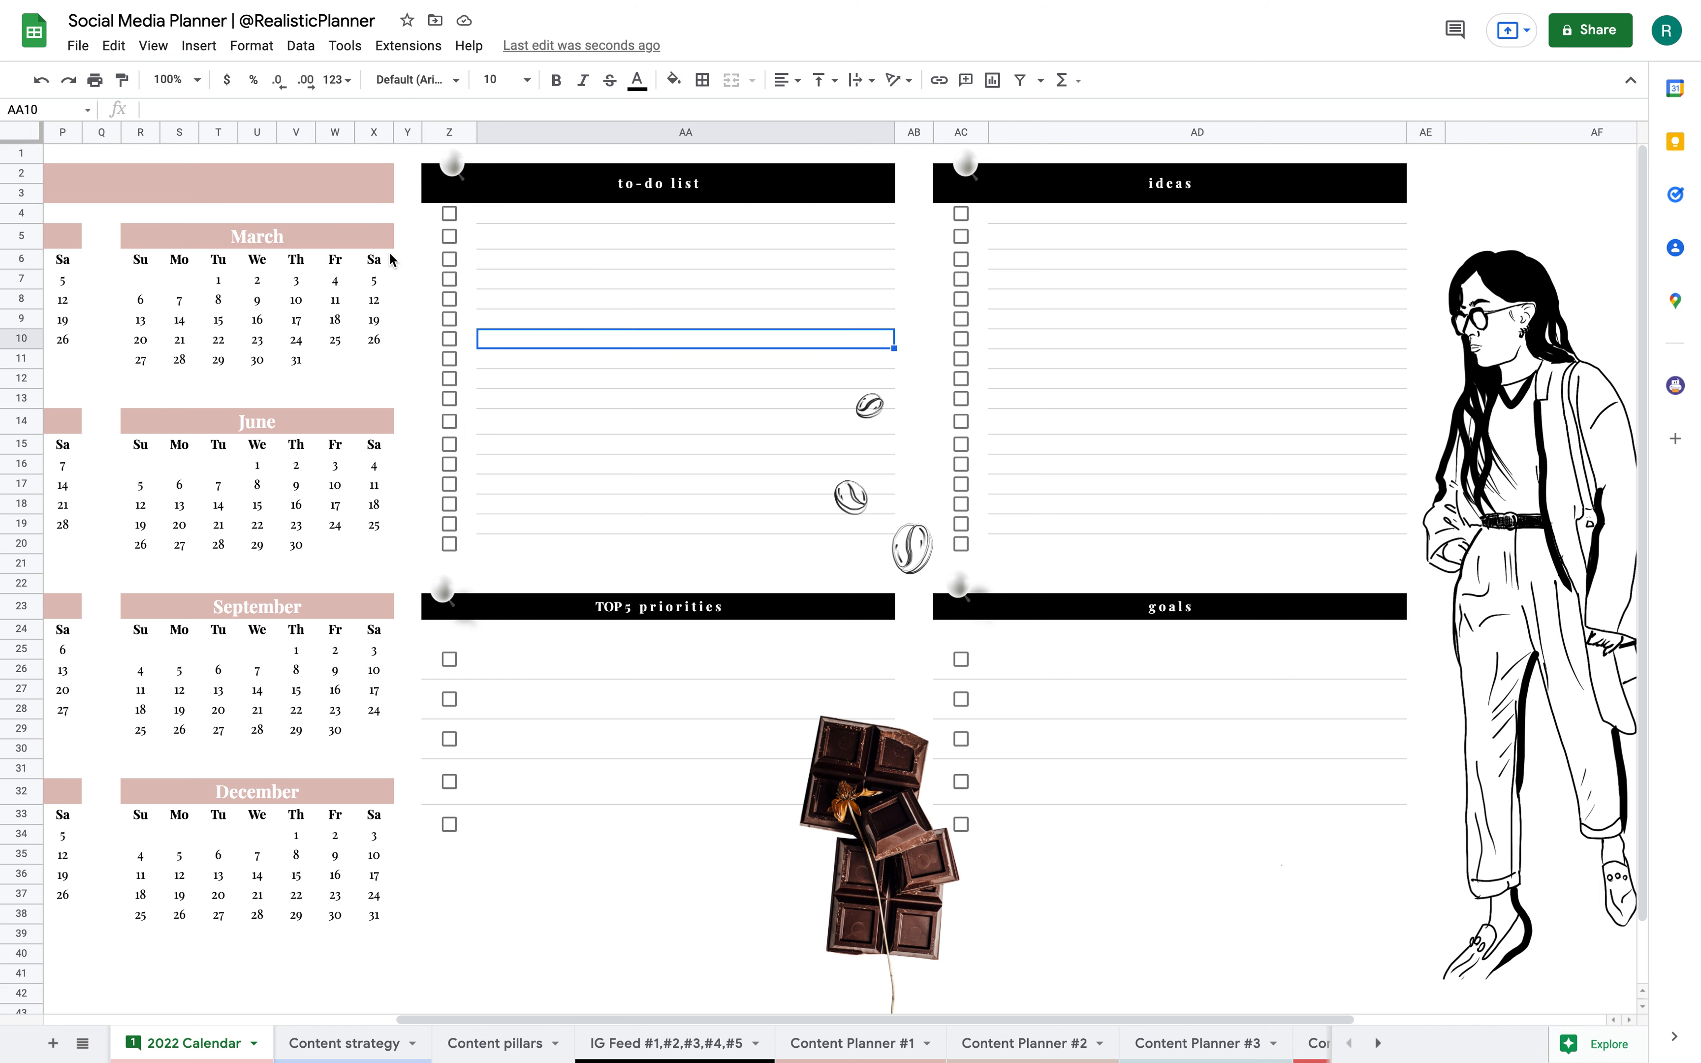
{"action": "left_click", "coordinate": [450, 219]}
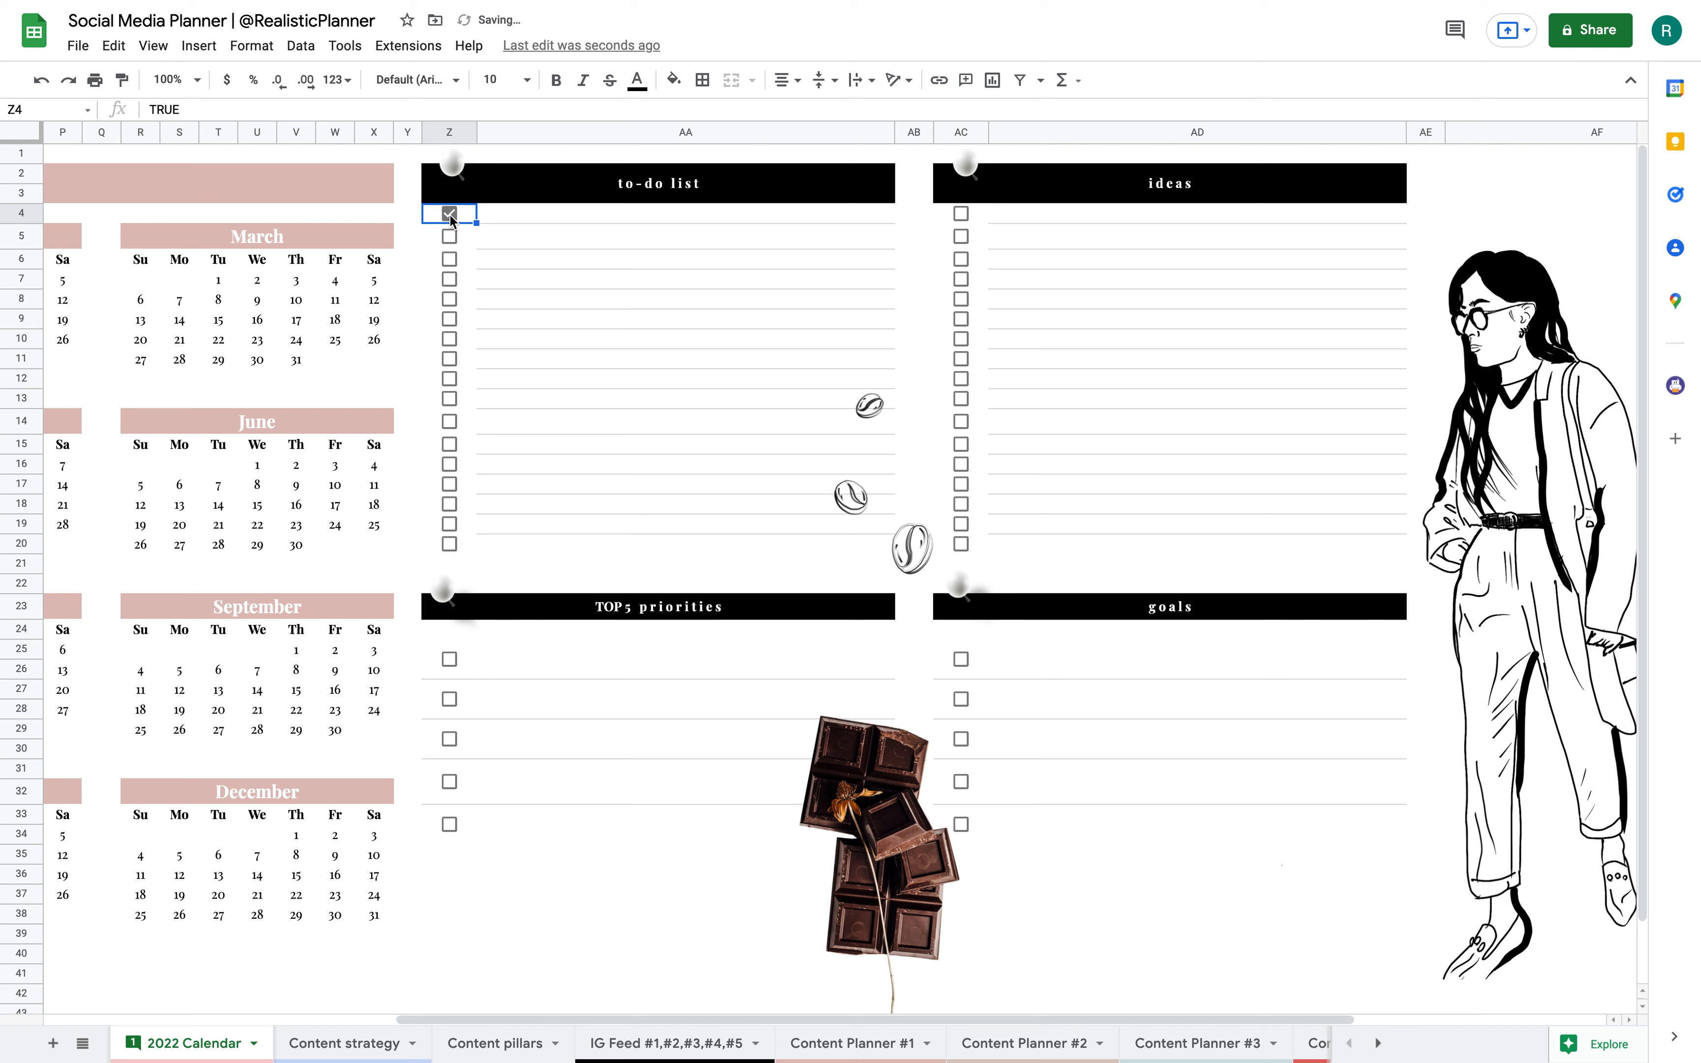
{"action": "left_click", "coordinate": [452, 238]}
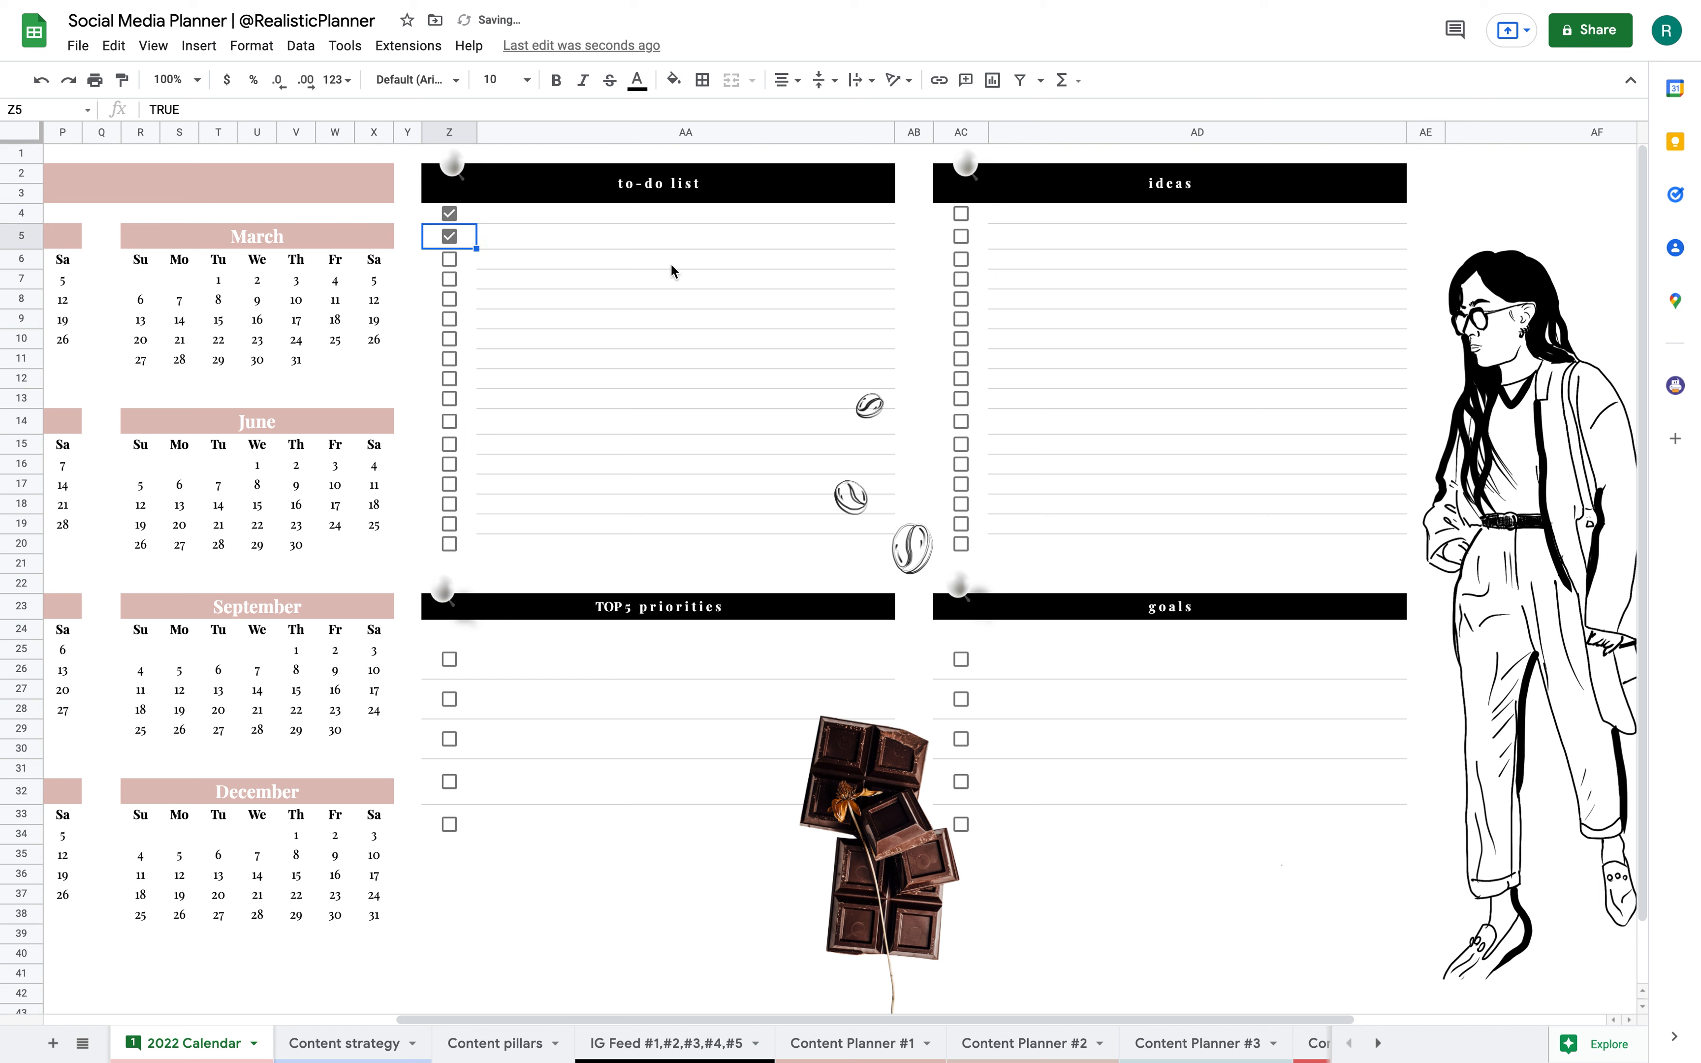
Nudge the coffee bean illustration beside the to-do list and delete it.
{"action": "left_click", "coordinate": [929, 495]}
{"action": "left_click", "coordinate": [887, 527]}
{"action": "mouse_move", "coordinate": [886, 527]}
{"action": "left_mouse_down"}
{"action": "mouse_move", "coordinate": [1209, 524]}
{"action": "mouse_move", "coordinate": [849, 487]}
{"action": "mouse_move", "coordinate": [906, 534]}
{"action": "left_mouse_up"}
{"action": "key", "text": "BackSpace"}
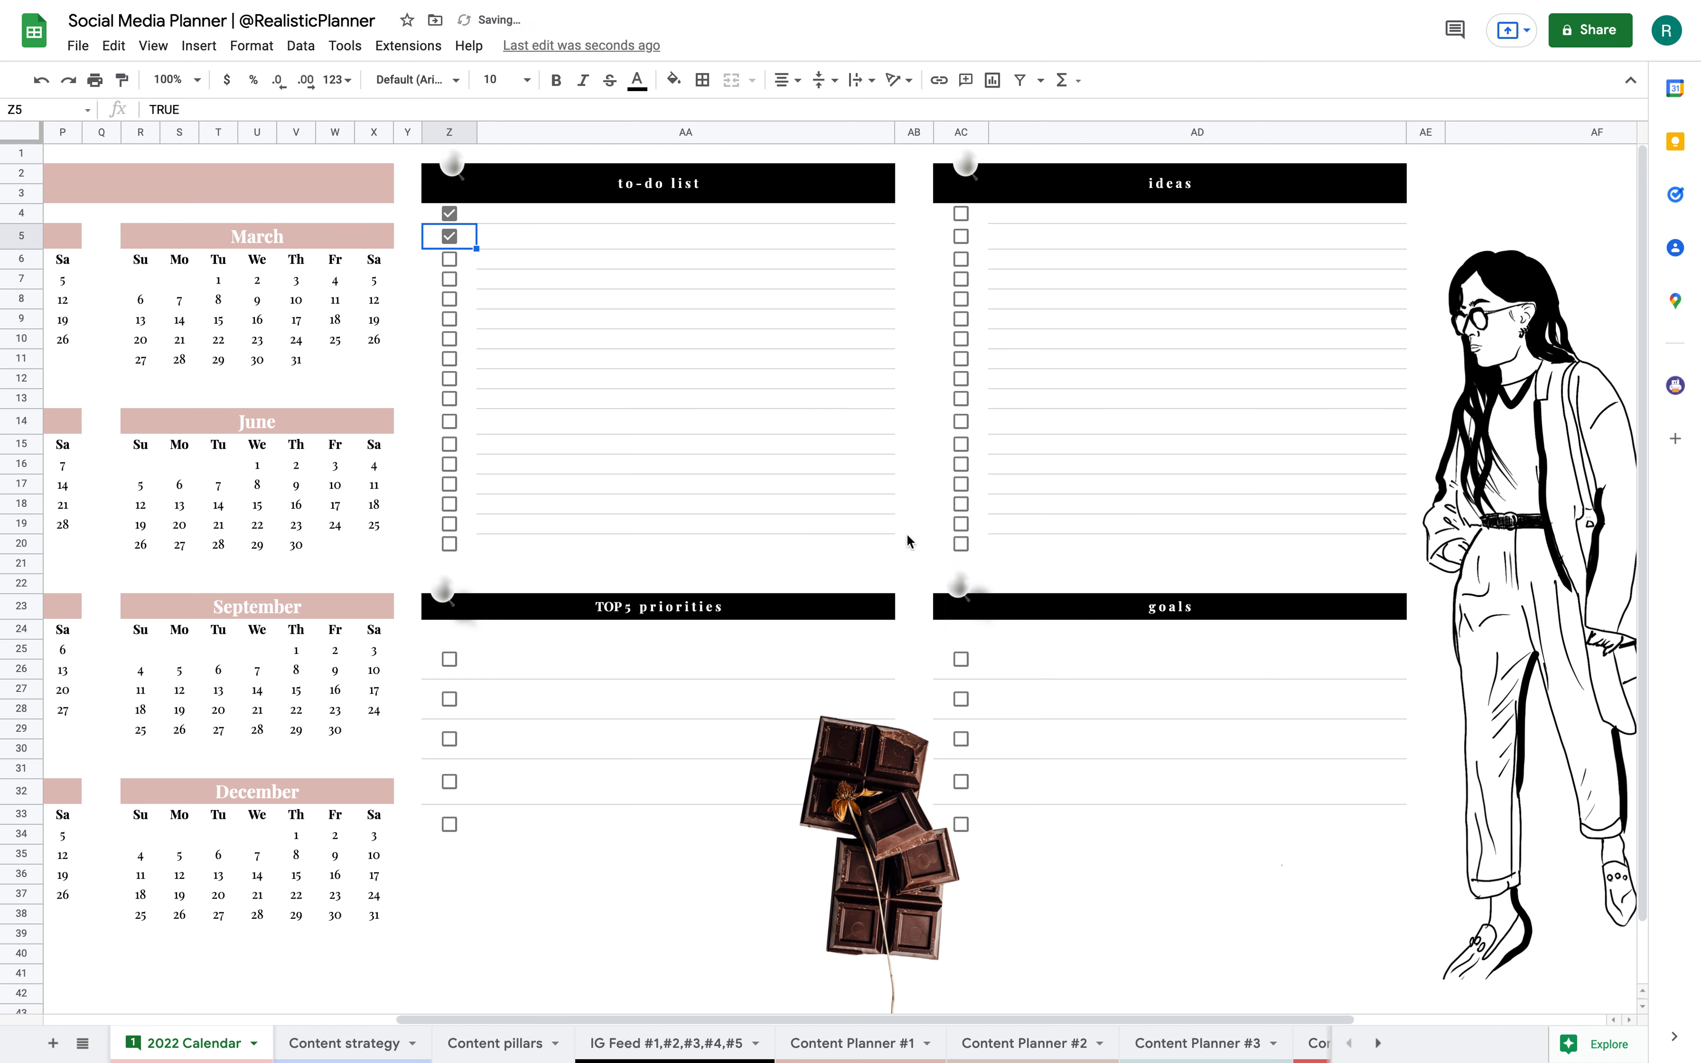
Reposition the illustration of the woman with glasses in the empty area beside the ideas and goals lists.
{"action": "mouse_move", "coordinate": [1524, 422]}
{"action": "left_mouse_down"}
{"action": "mouse_move", "coordinate": [1363, 422]}
{"action": "mouse_move", "coordinate": [1493, 425]}
{"action": "left_mouse_up"}
{"action": "scroll", "coordinate": [1494, 425], "scroll_direction": "right", "scroll_amount": 6}
{"action": "mouse_move", "coordinate": [1135, 483]}
{"action": "left_mouse_down"}
{"action": "mouse_move", "coordinate": [1472, 478]}
{"action": "mouse_move", "coordinate": [1453, 482]}
{"action": "left_mouse_up"}
{"action": "mouse_move", "coordinate": [1024, 424]}
{"action": "left_mouse_down"}
{"action": "mouse_move", "coordinate": [1426, 422]}
{"action": "mouse_move", "coordinate": [1146, 390]}
{"action": "left_mouse_up"}
{"action": "left_click", "coordinate": [1416, 399]}
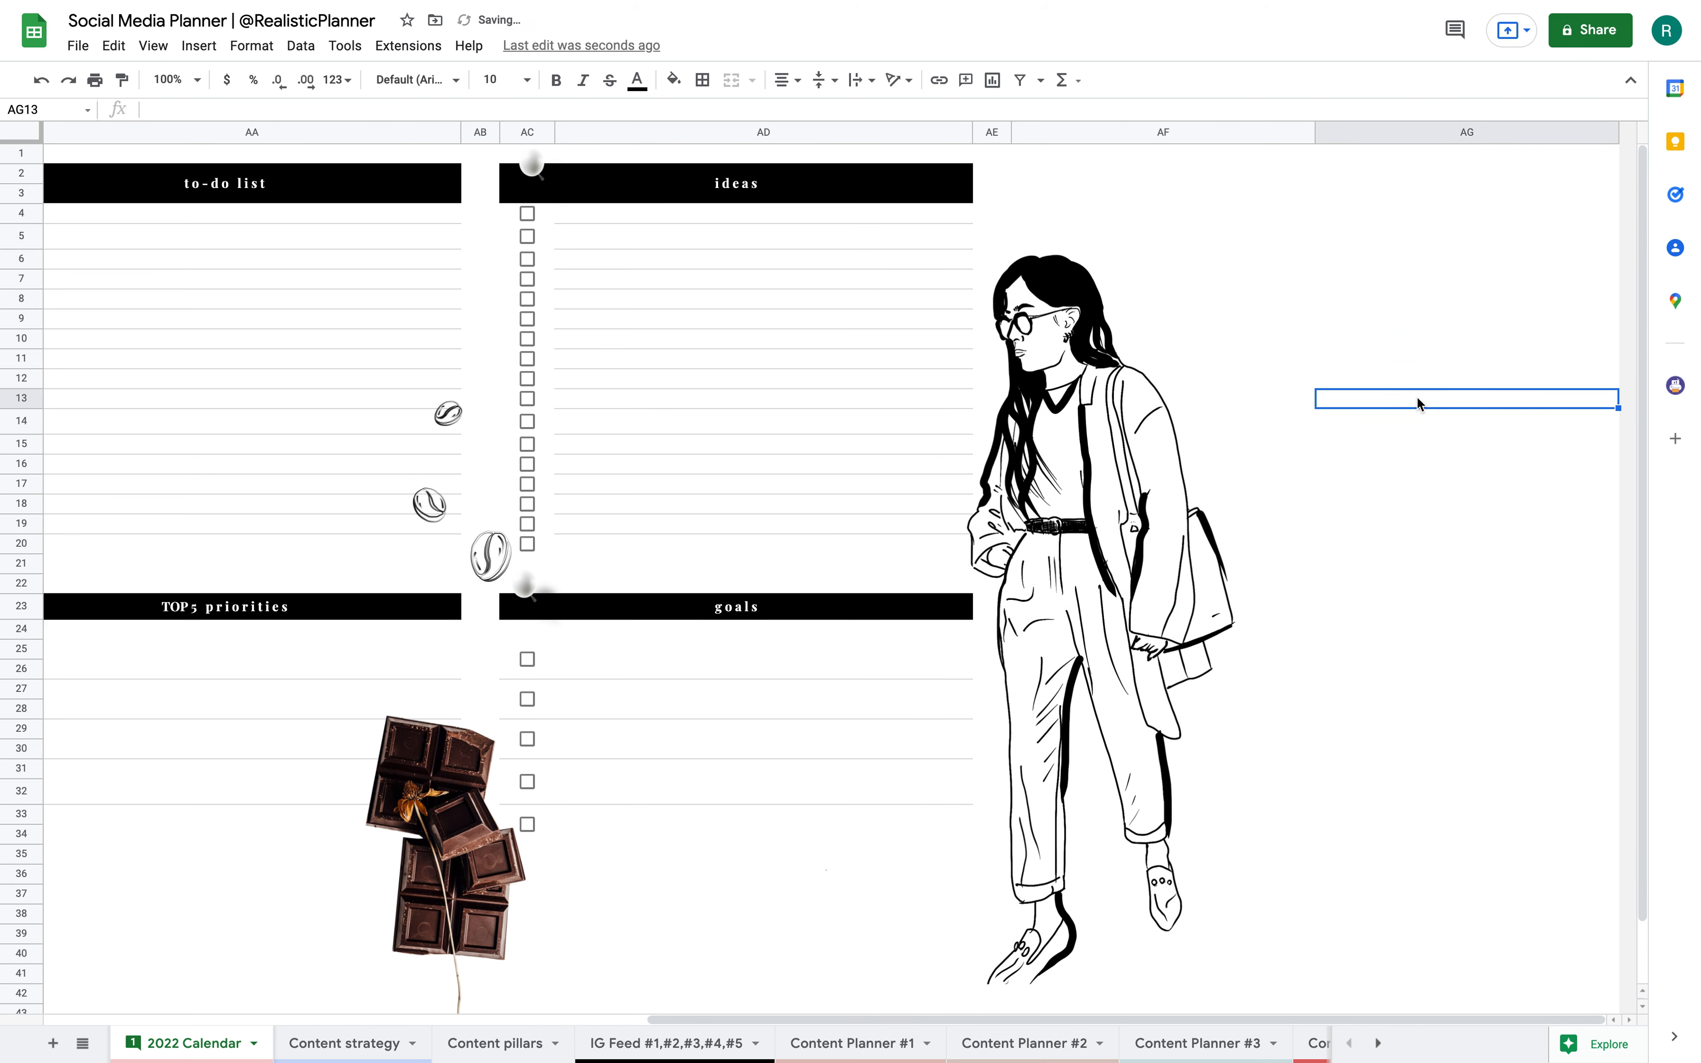
{"action": "scroll", "coordinate": [1416, 397], "scroll_direction": "left", "scroll_amount": 10}
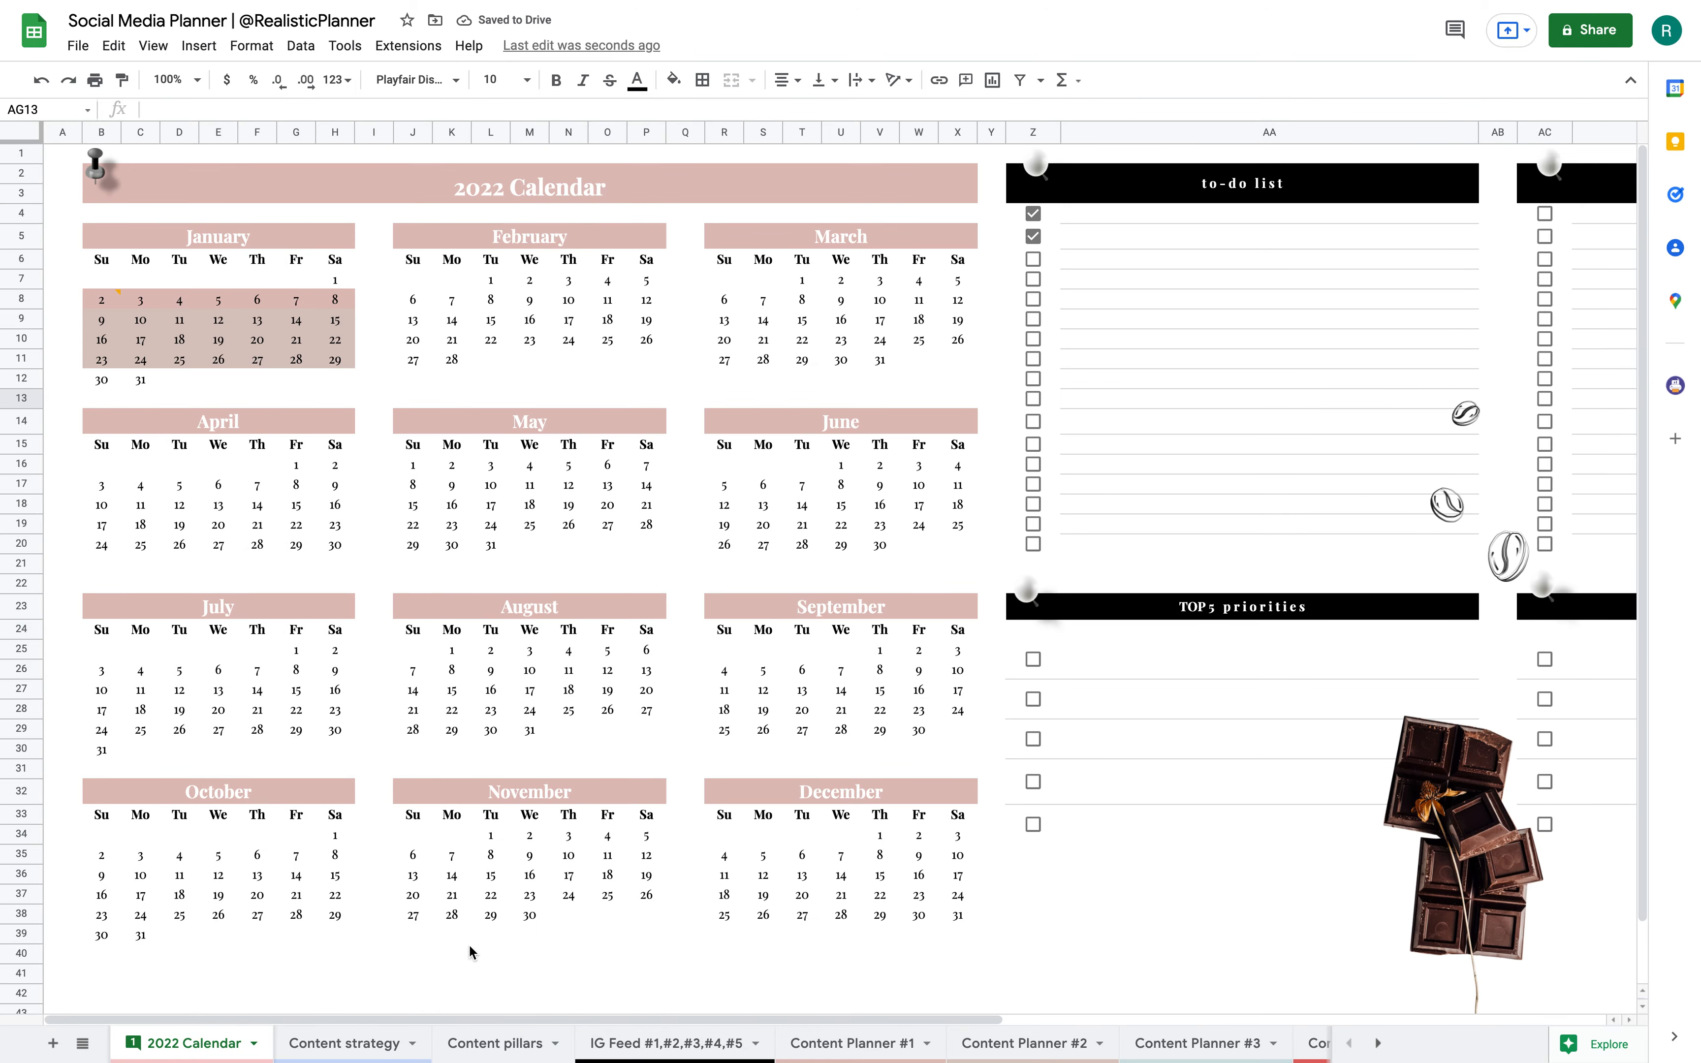
Look over the Content strategy sheet, then the content pillar and social media channel lists on the Content pillars sheet.
{"action": "left_click", "coordinate": [330, 1043]}
{"action": "scroll", "coordinate": [1195, 369], "scroll_direction": "right", "scroll_amount": 10}
{"action": "scroll", "coordinate": [1195, 370], "scroll_direction": "left", "scroll_amount": 10}
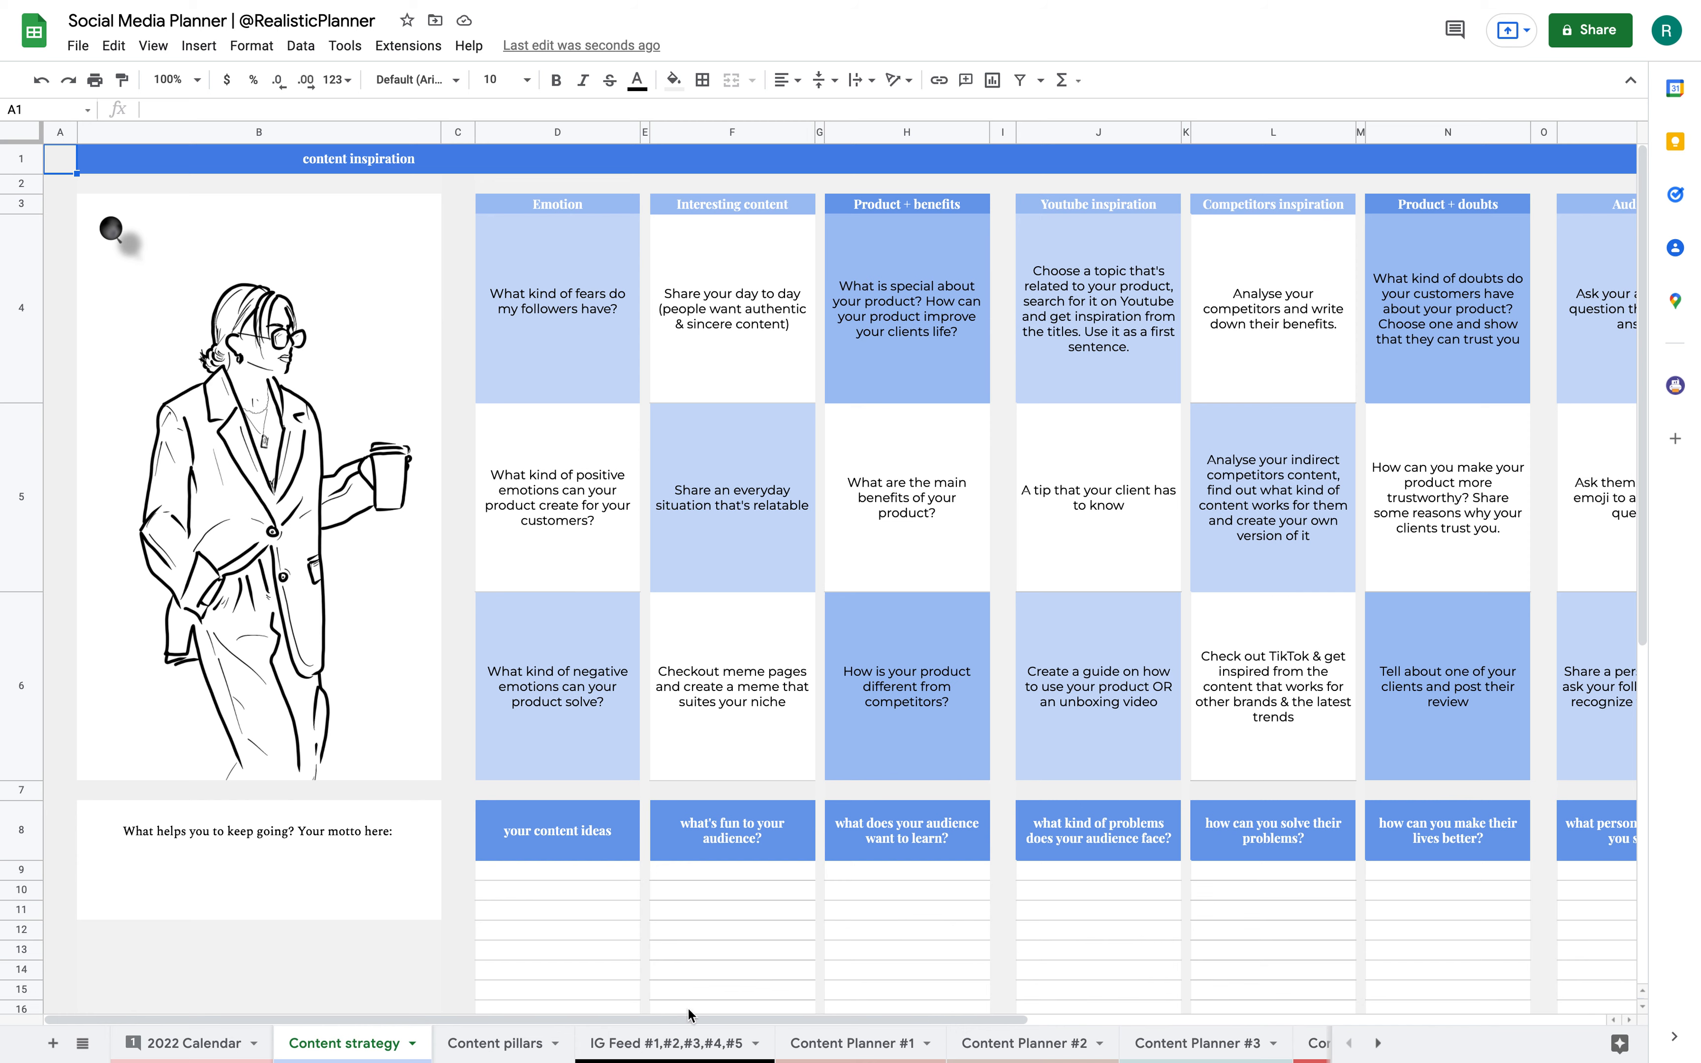
{"action": "left_click", "coordinate": [499, 1046]}
{"action": "left_click_drag", "start_coordinate": [171, 194], "coordinate": [170, 852]}
{"action": "left_click_drag", "start_coordinate": [556, 193], "coordinate": [551, 786]}
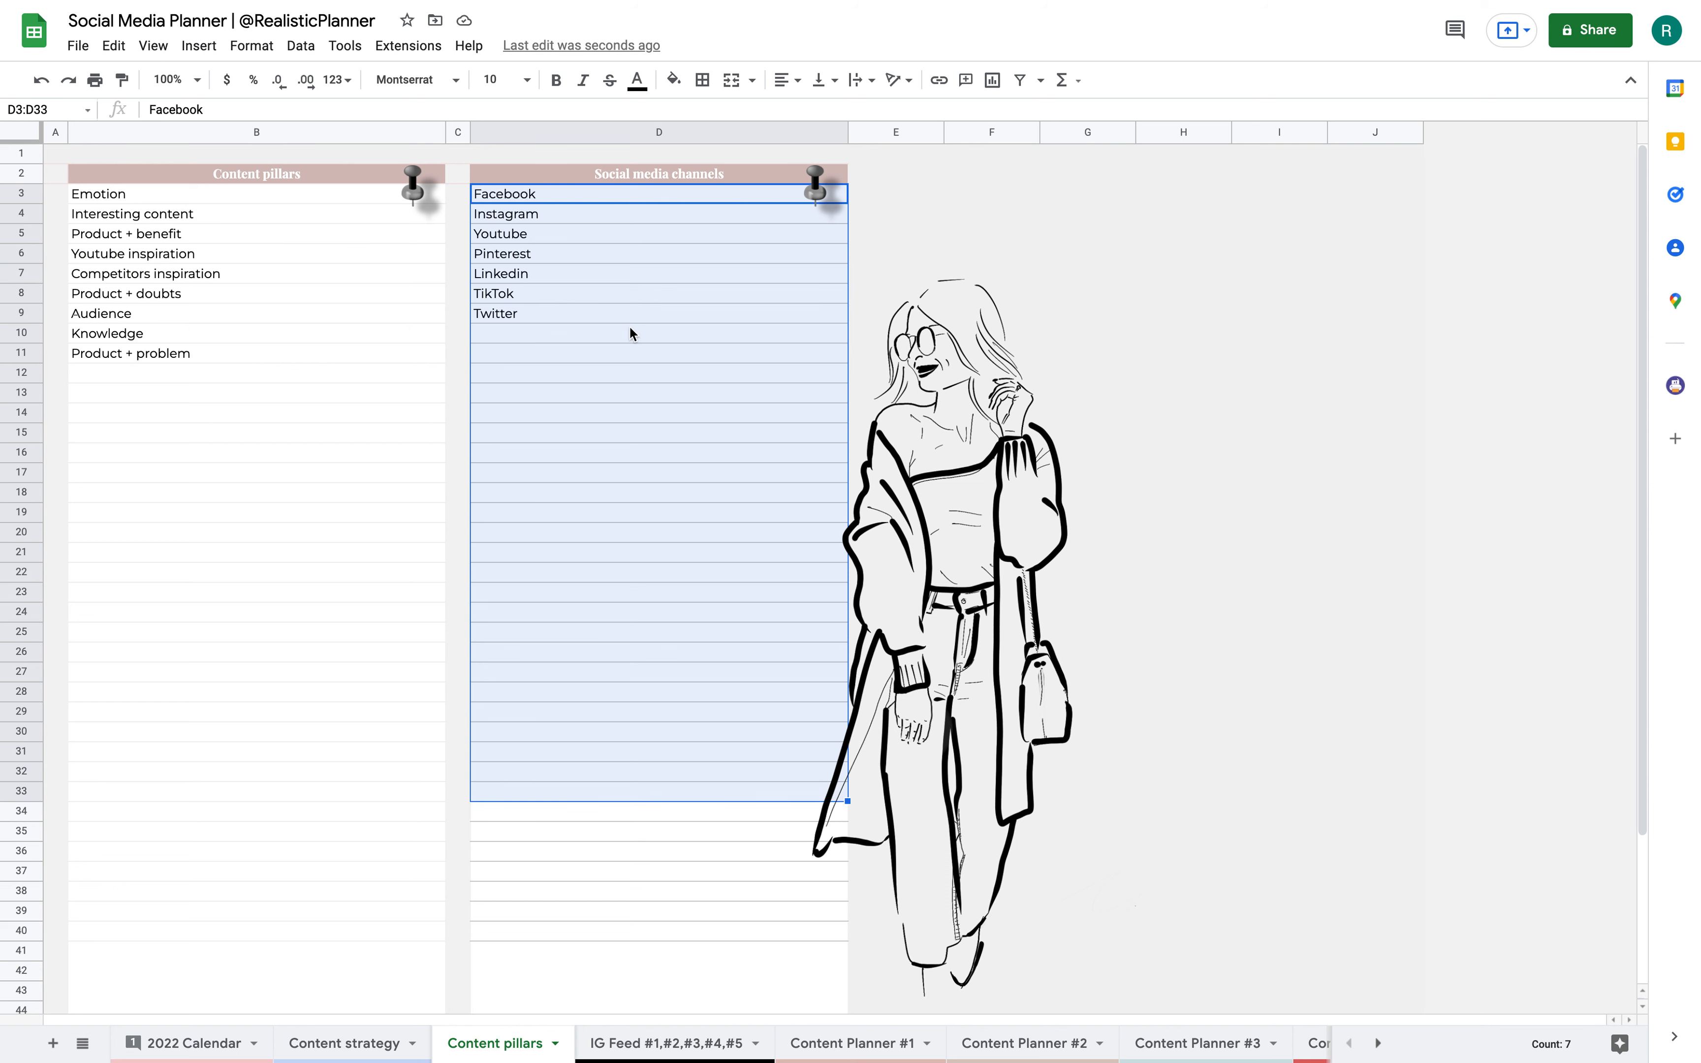
Delete Twitter from the social media channels list.
{"action": "left_click", "coordinate": [541, 200]}
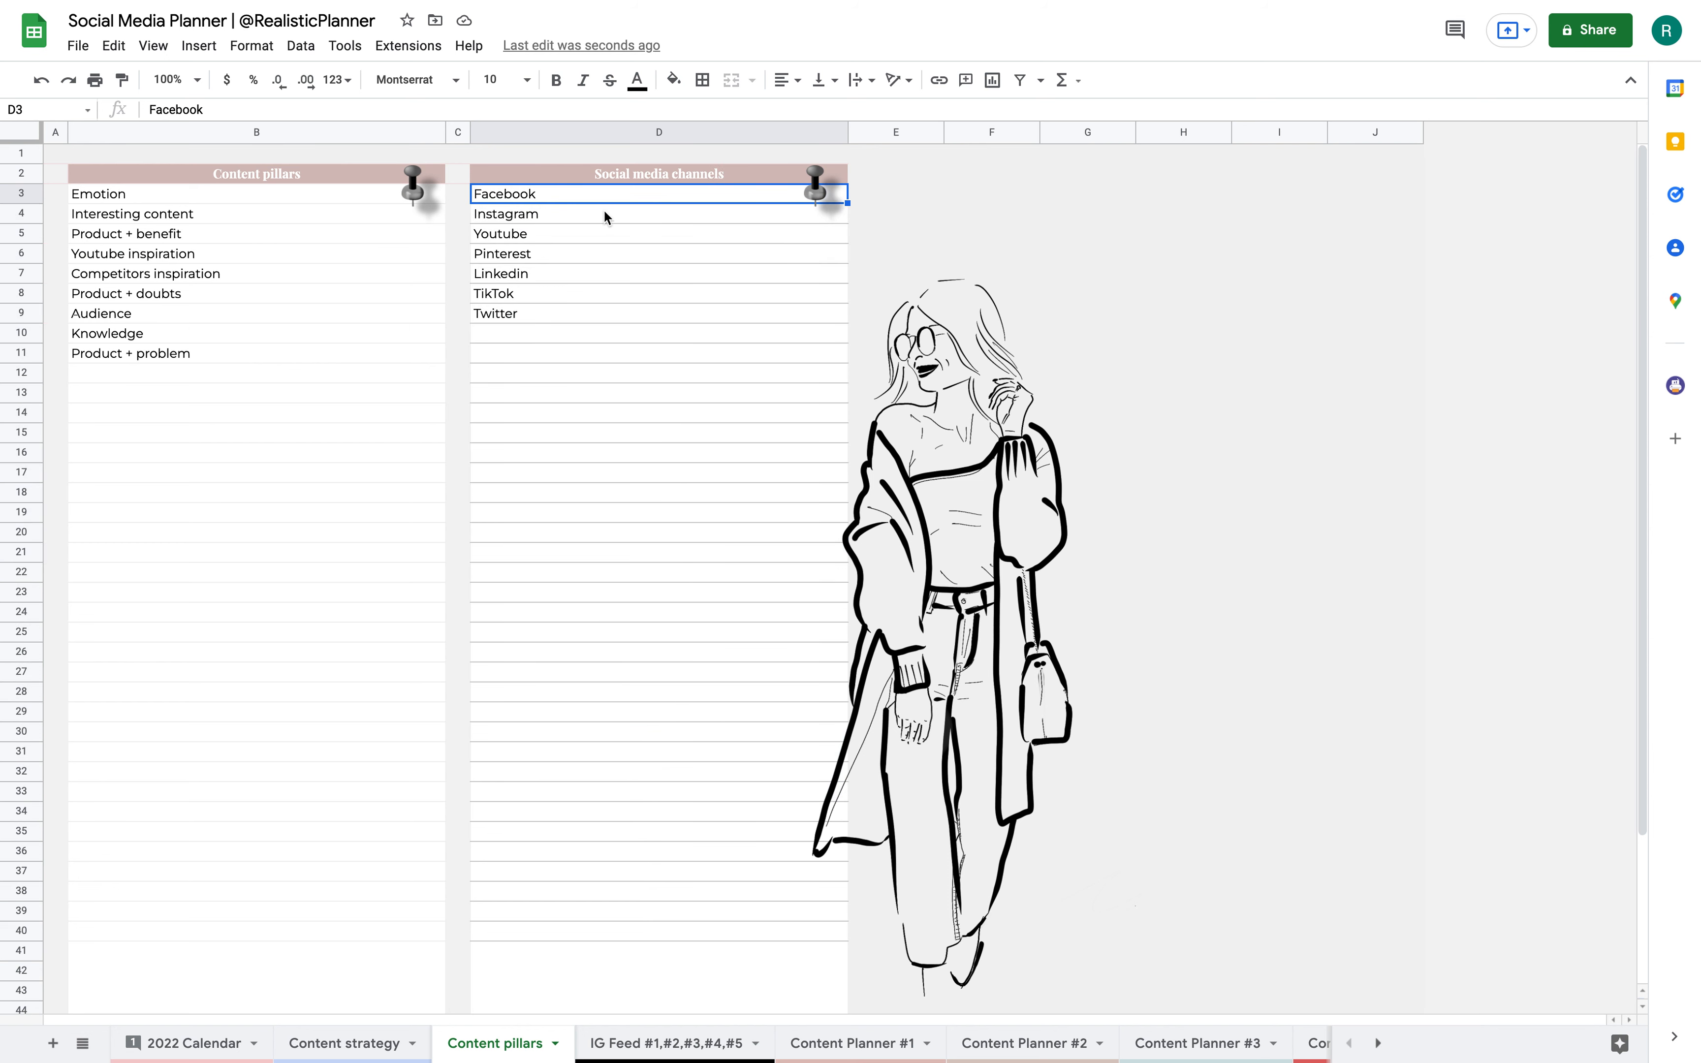
{"action": "left_click", "coordinate": [573, 320]}
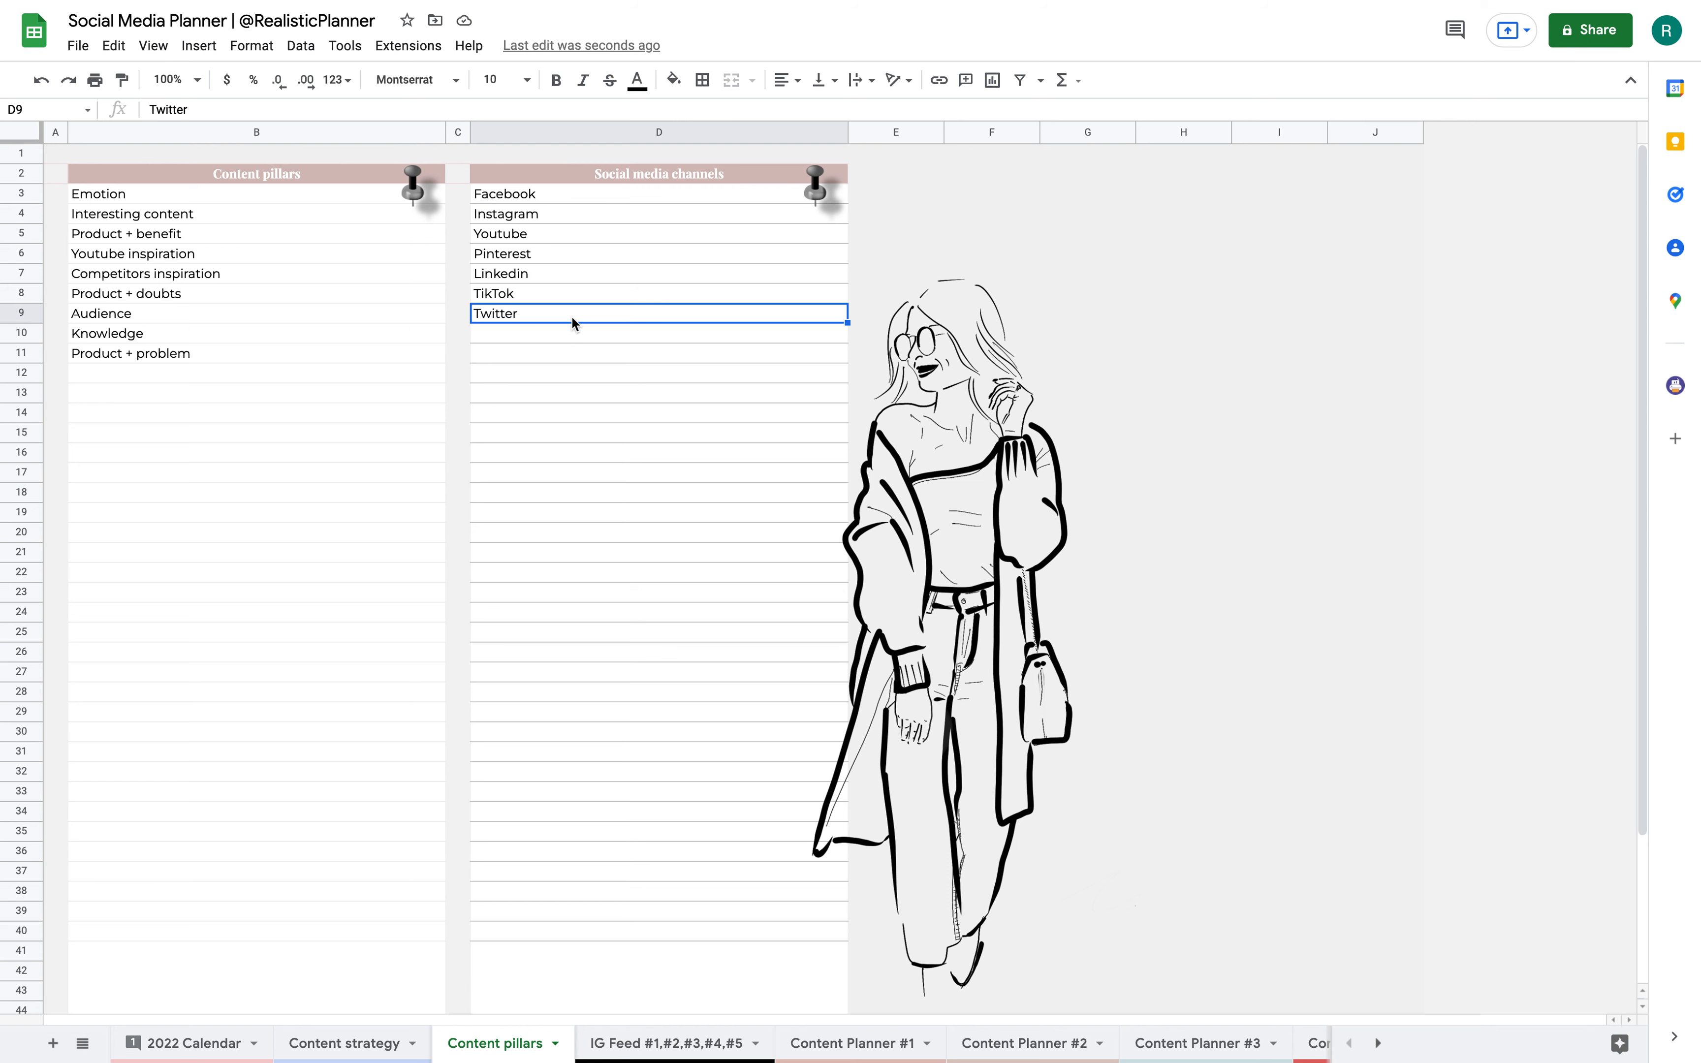
{"action": "key", "text": "Delete"}
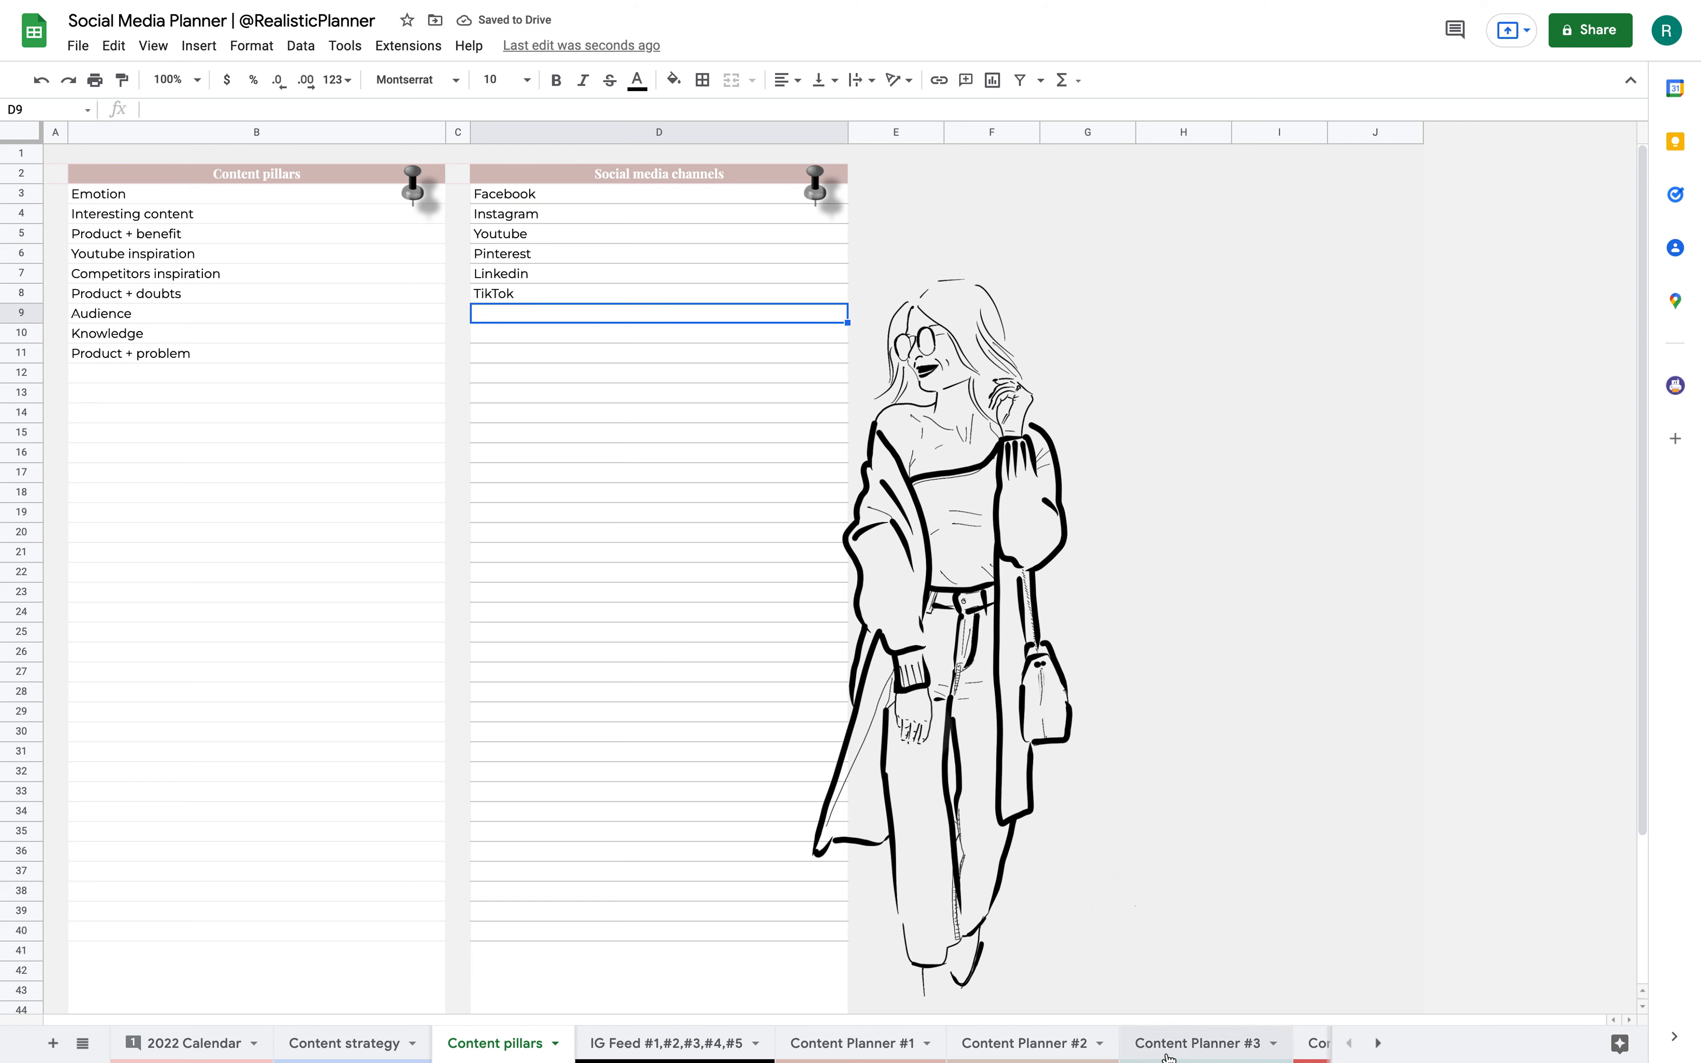
Check the channel options offered in the first channel header of Content Planner #1 and Content Planner #4.
{"action": "scroll", "coordinate": [1269, 1046], "scroll_direction": "right", "scroll_amount": 2}
{"action": "scroll", "coordinate": [1268, 1049], "scroll_direction": "right", "scroll_amount": 5}
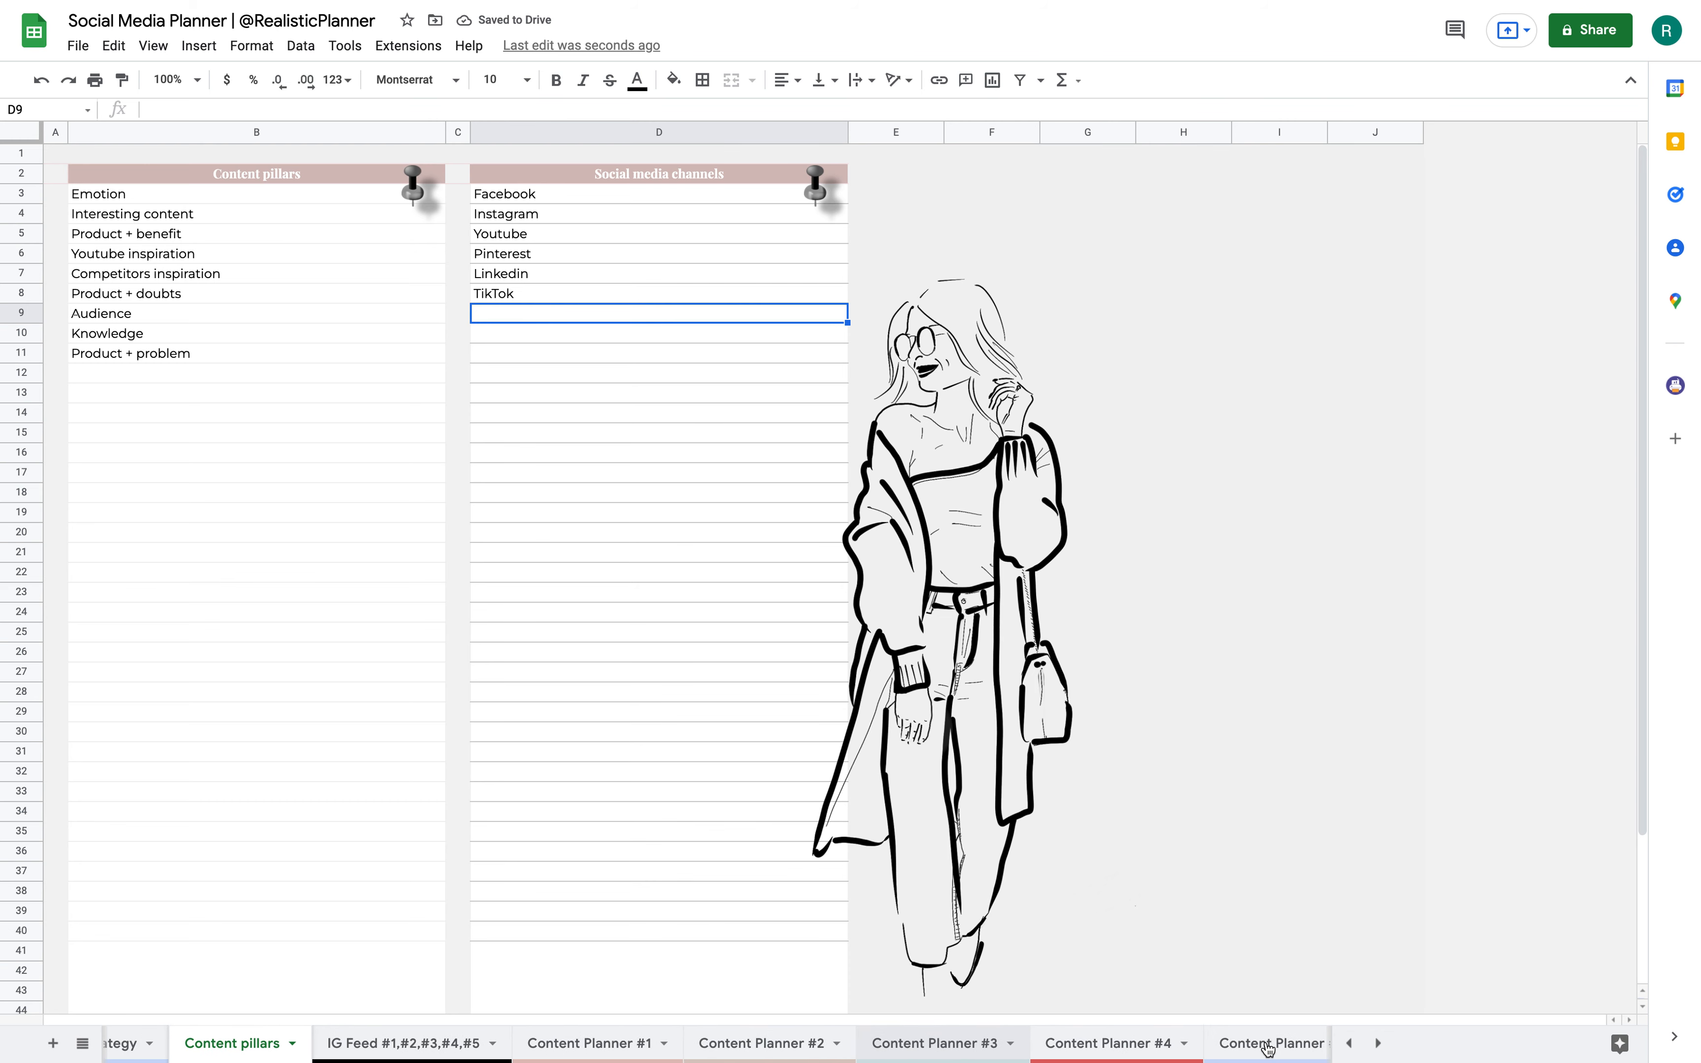
{"action": "left_click", "coordinate": [569, 1043]}
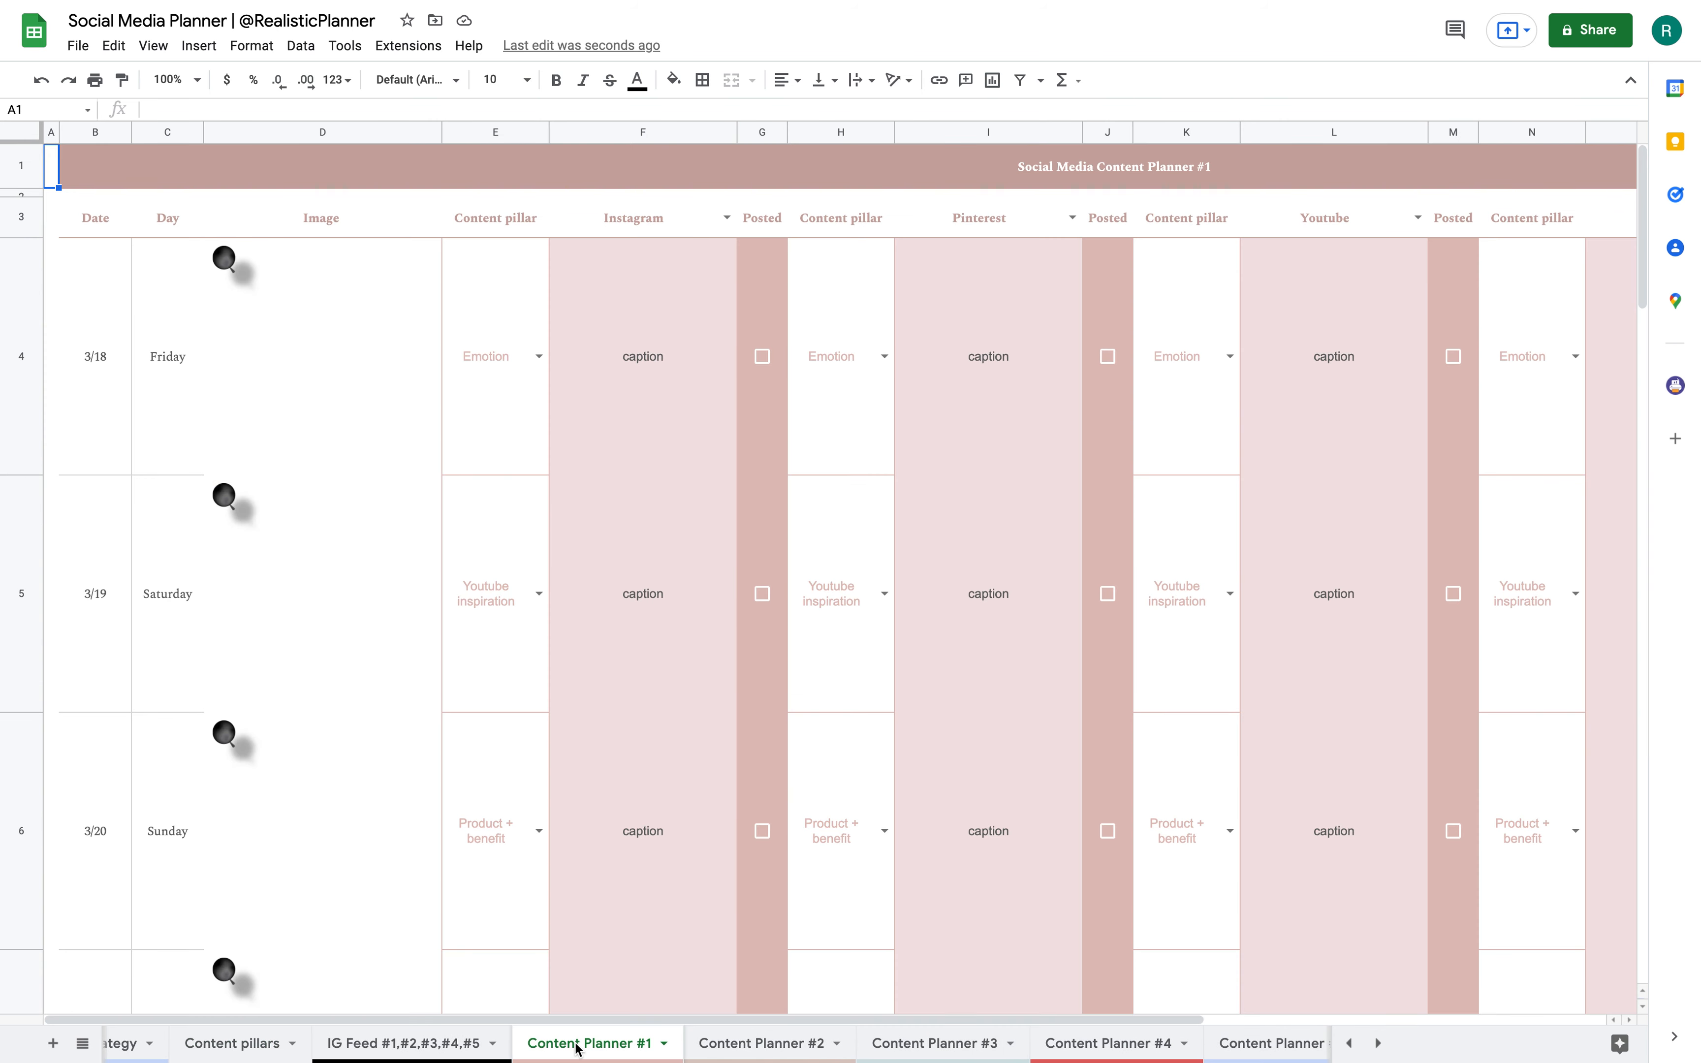
{"action": "left_click", "coordinate": [727, 219]}
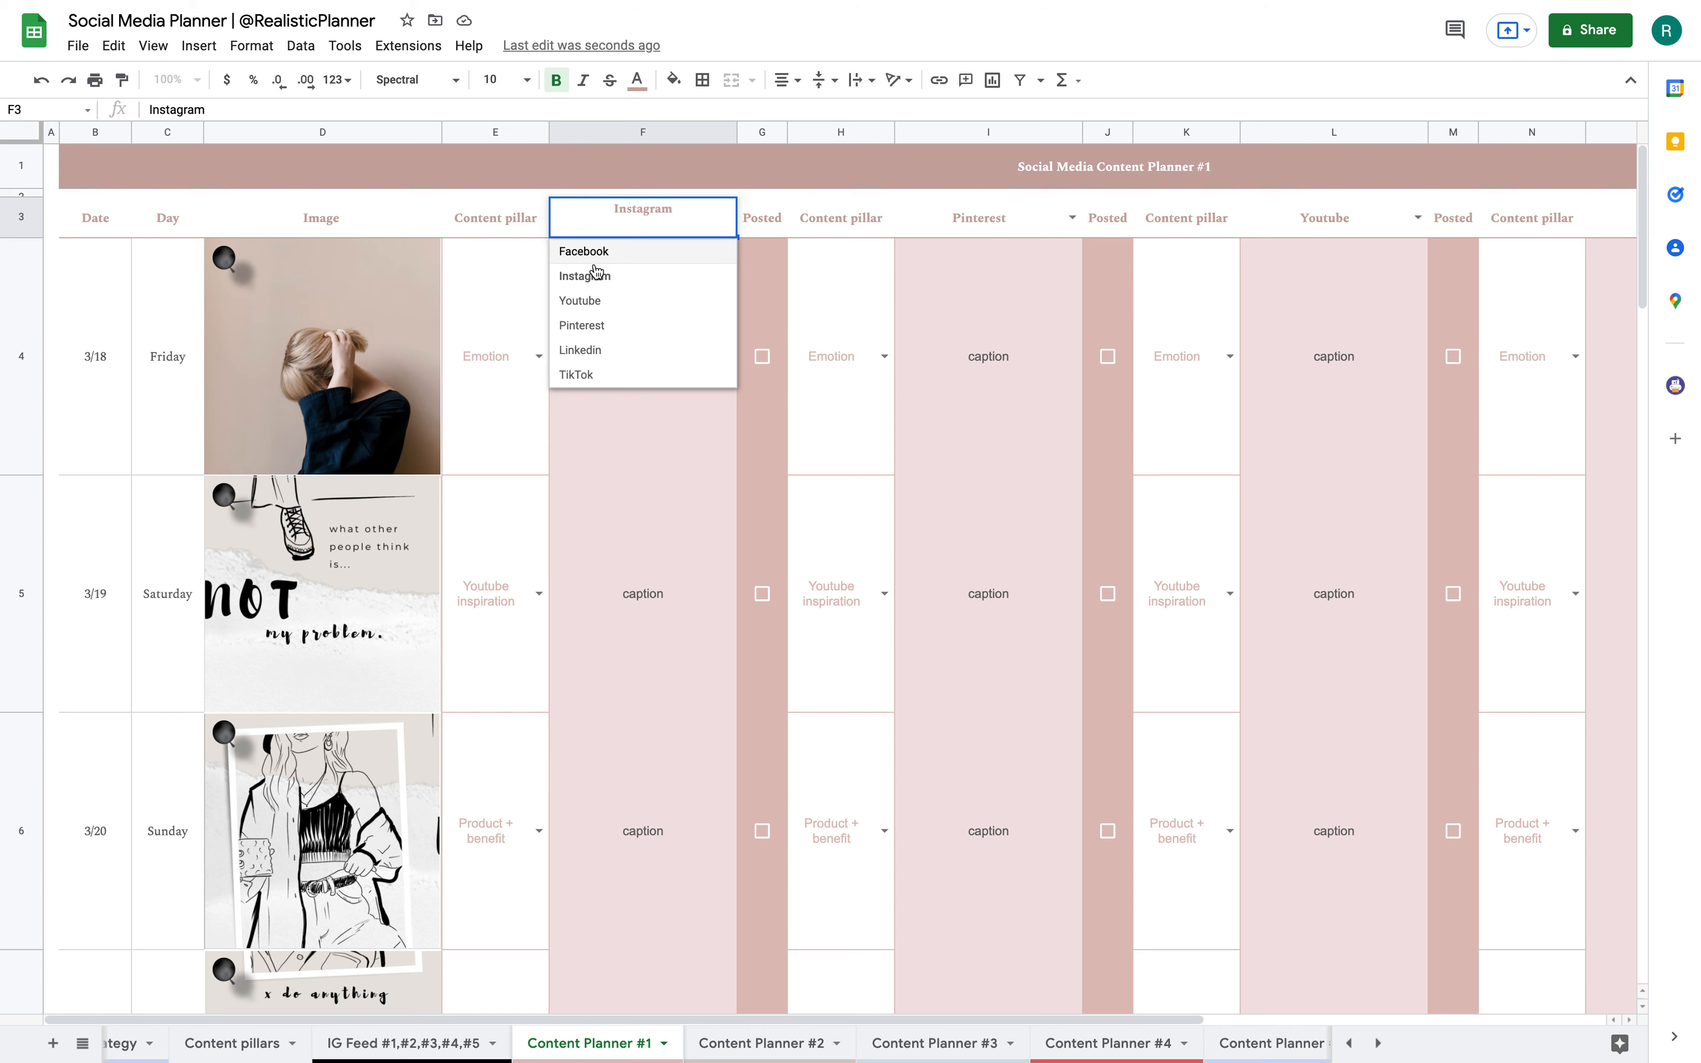
{"action": "key", "text": "Down"}
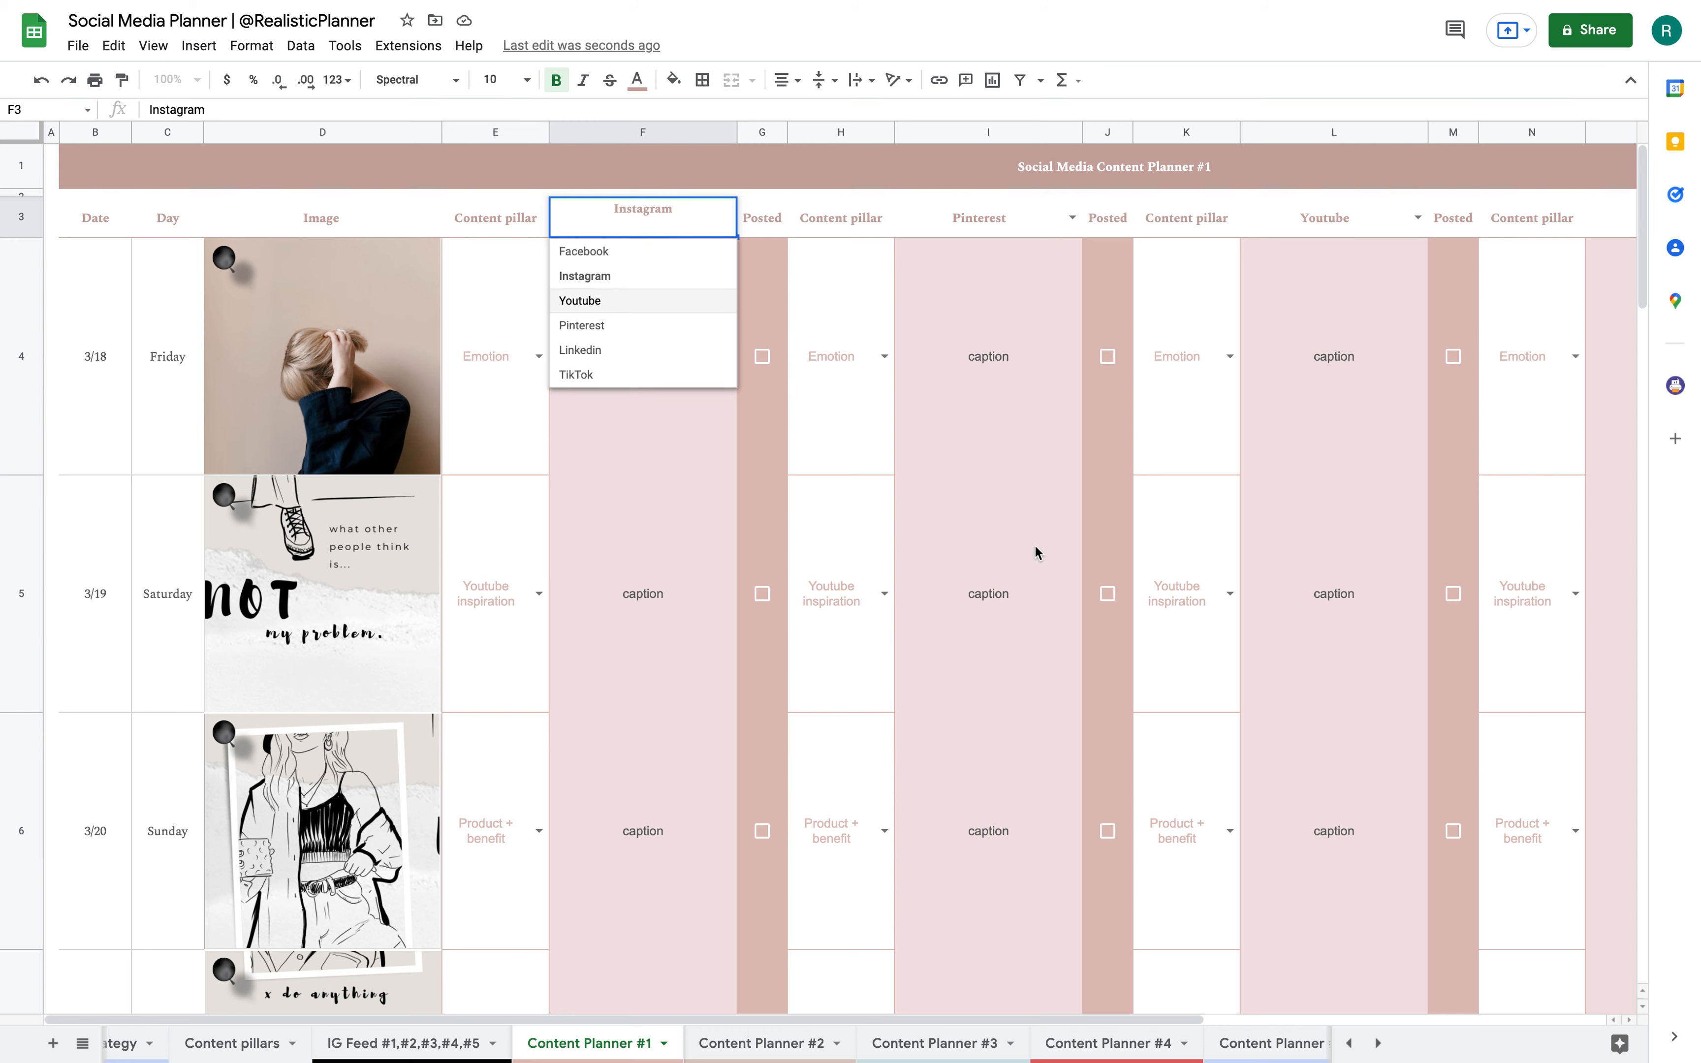
{"action": "left_click", "coordinate": [1154, 1044]}
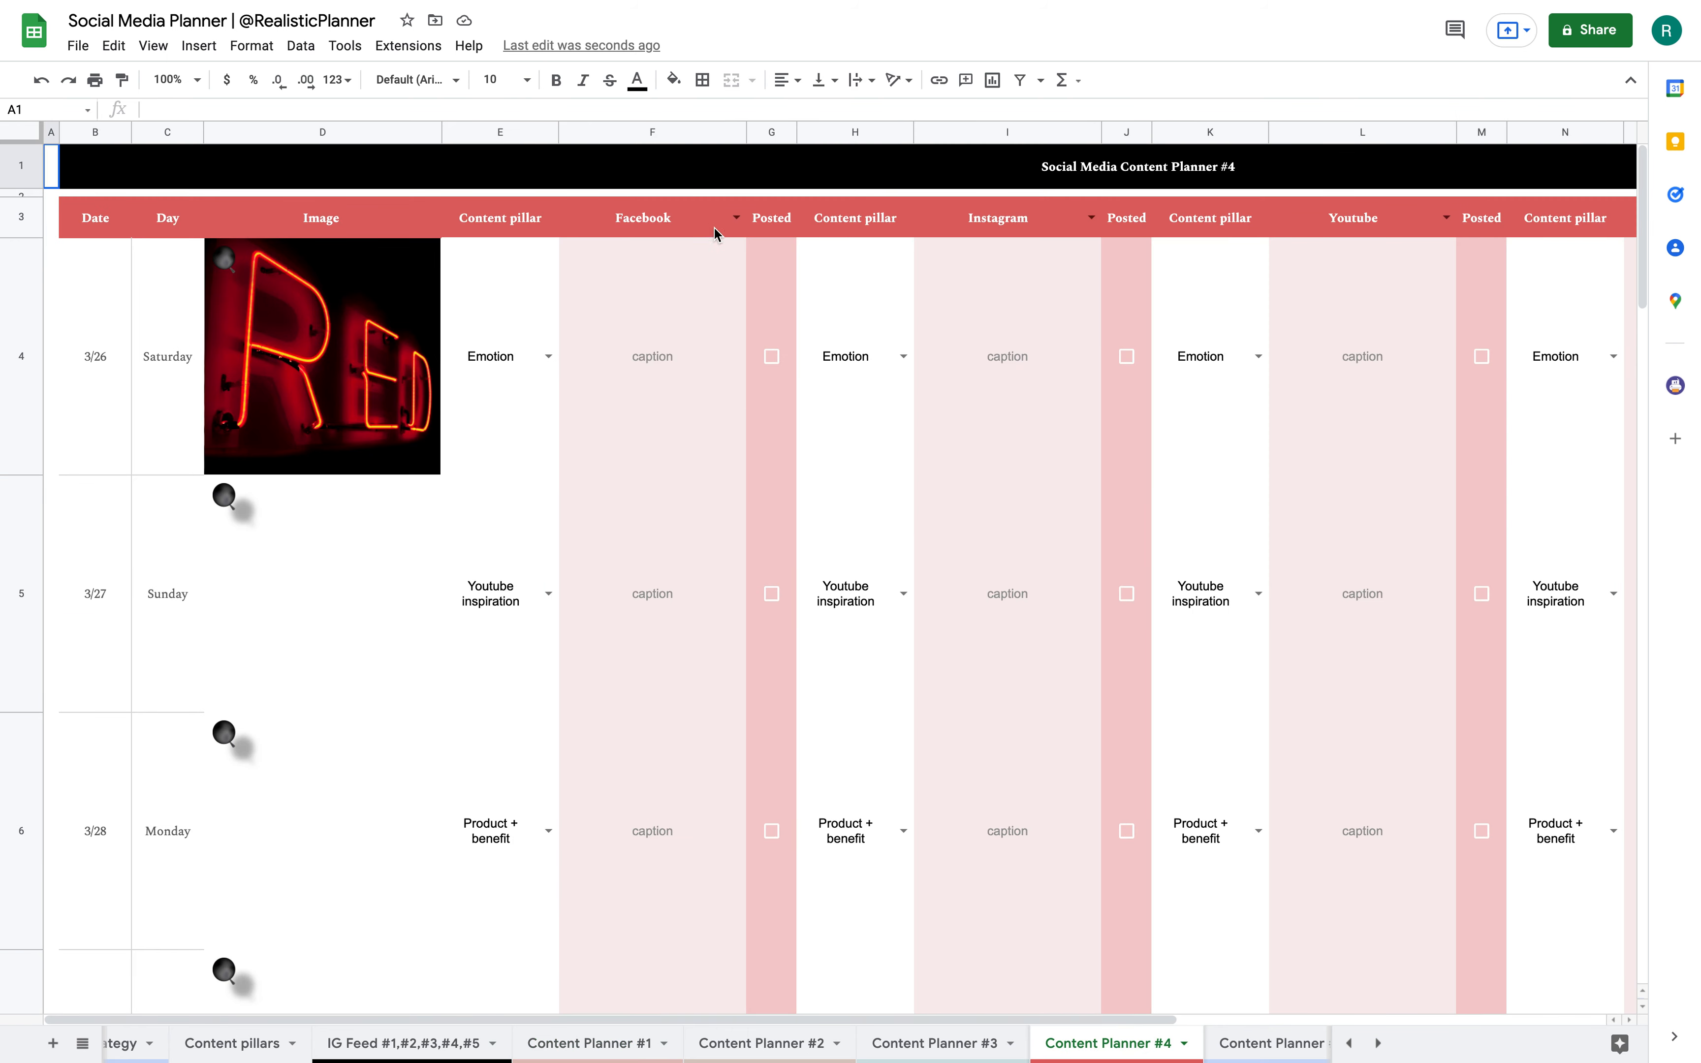
{"action": "left_click", "coordinate": [736, 217]}
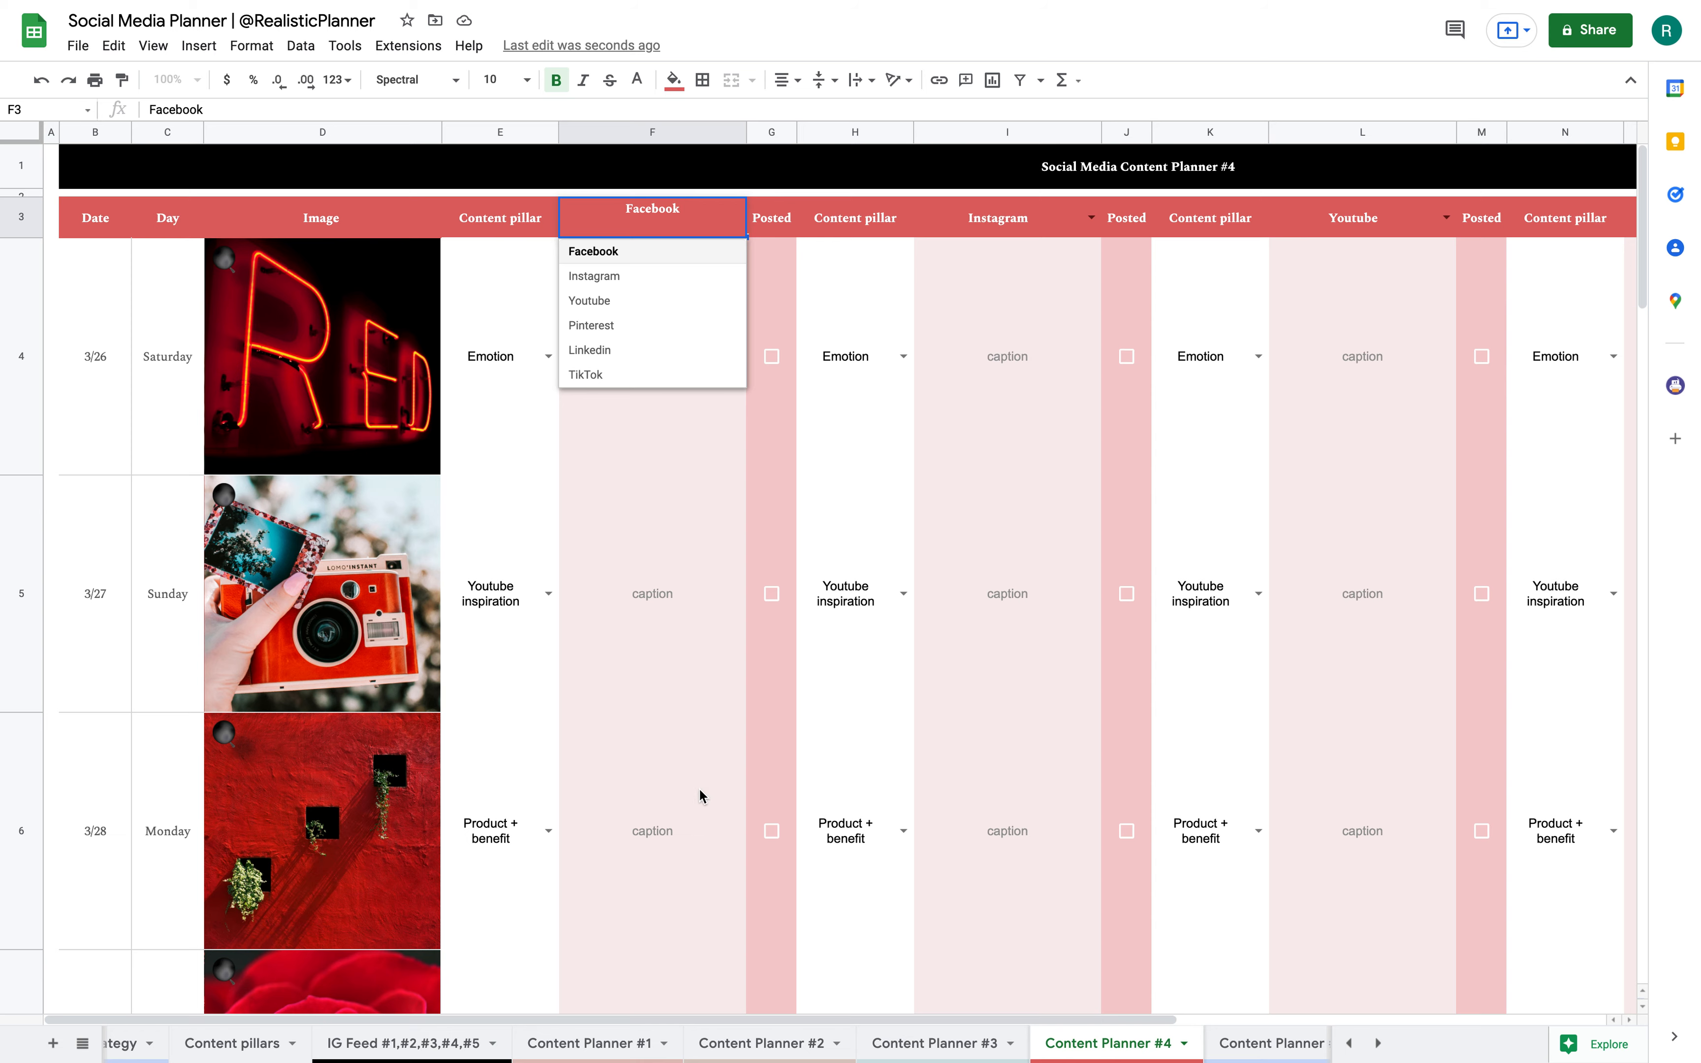
Undo the Twitter deletion on the Content pillars sheet and add Blog post and Podcast to the social media channels.
{"action": "left_click", "coordinate": [226, 1047]}
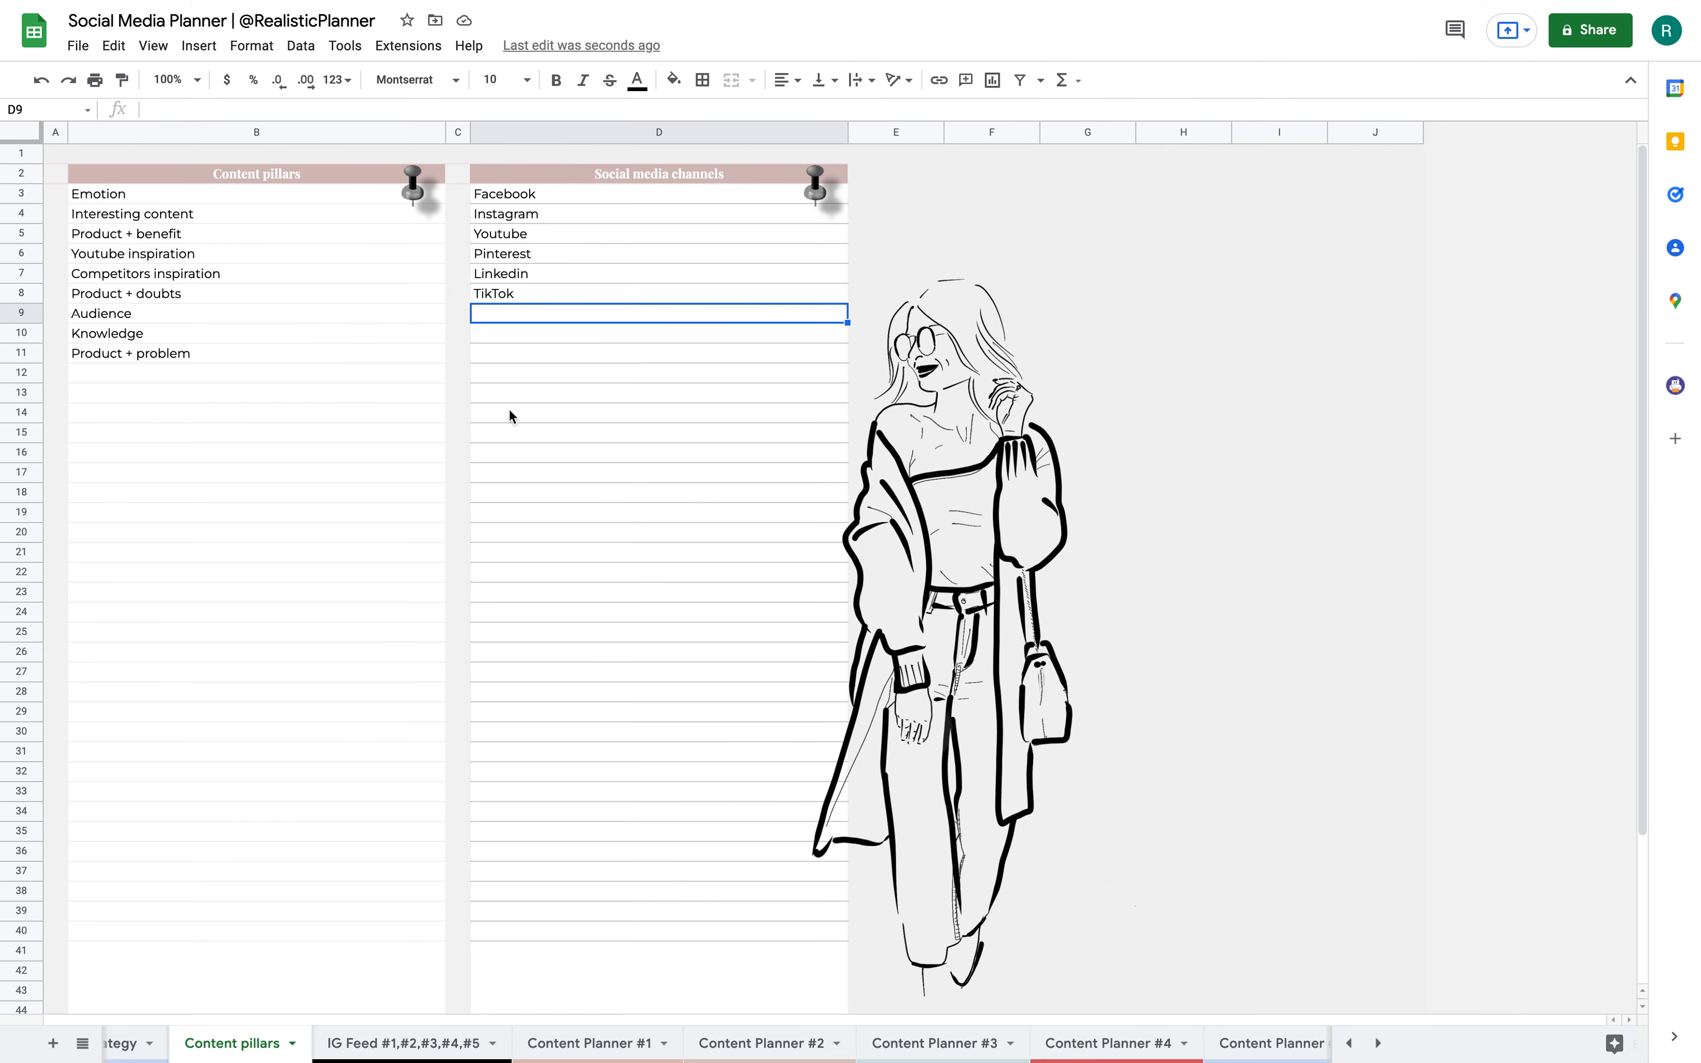
{"action": "left_click", "coordinate": [43, 80]}
{"action": "left_click", "coordinate": [591, 335]}
{"action": "type", "text": "Blog post"}
{"action": "key", "text": "Return"}
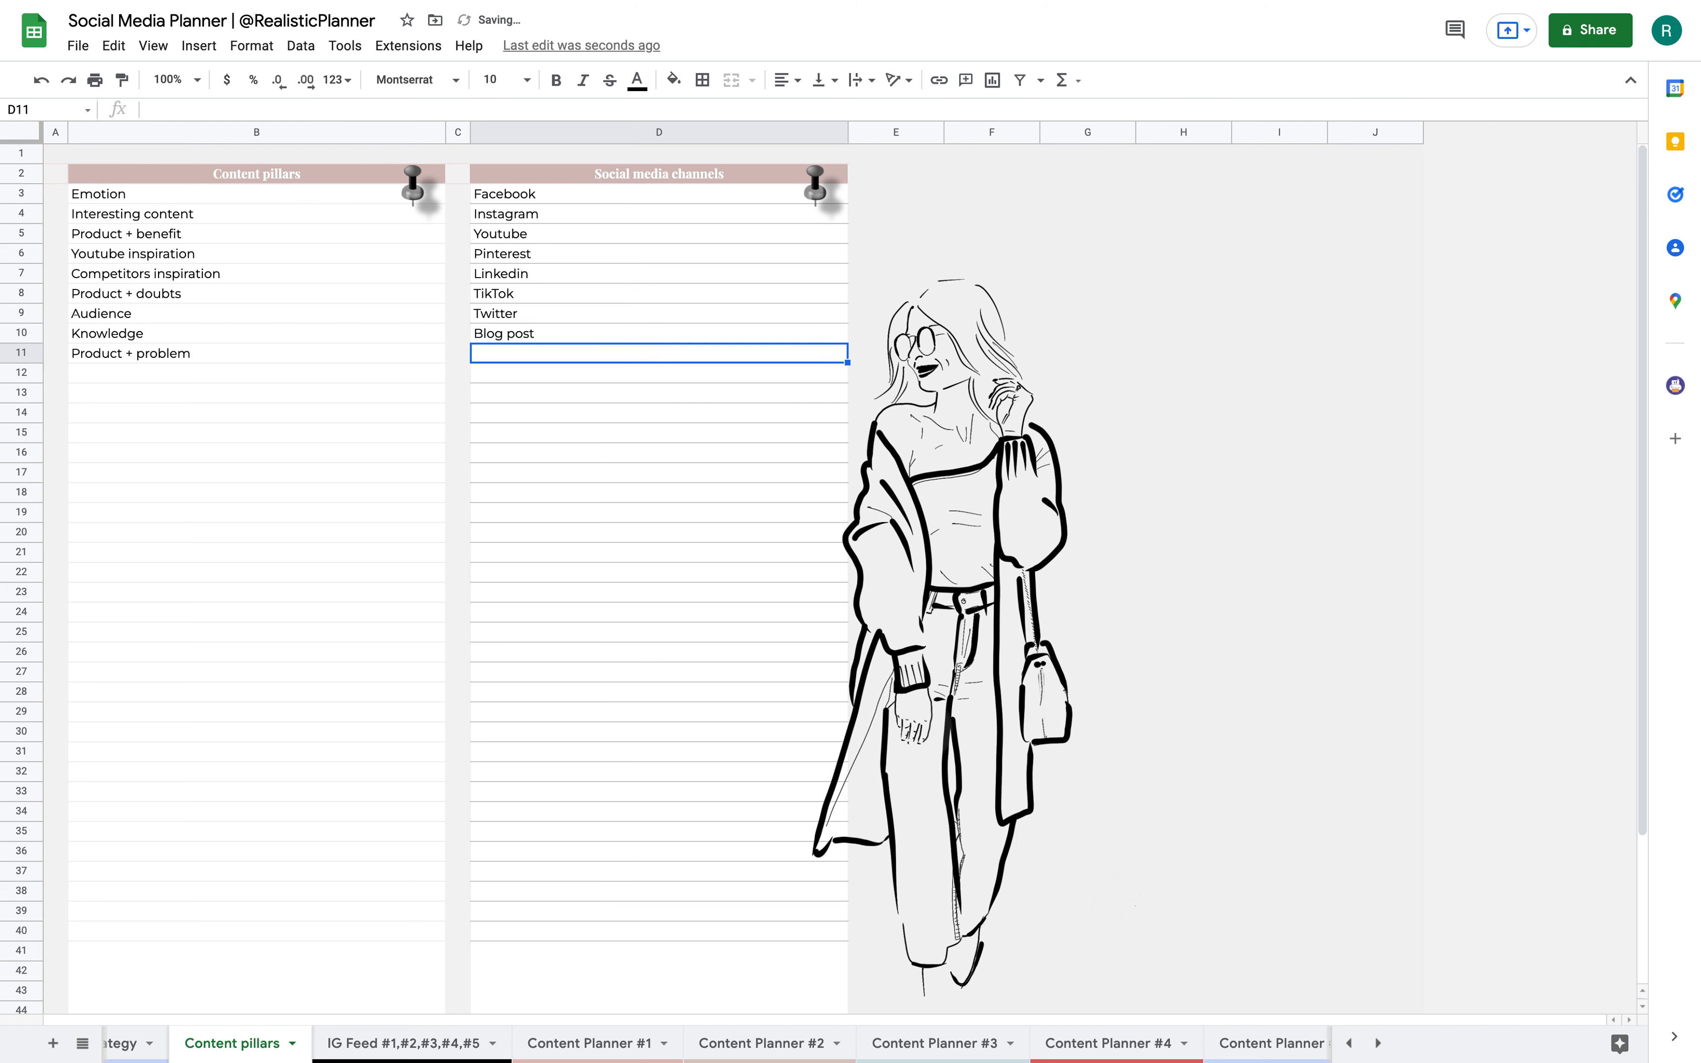
{"action": "type", "text": "Podcast"}
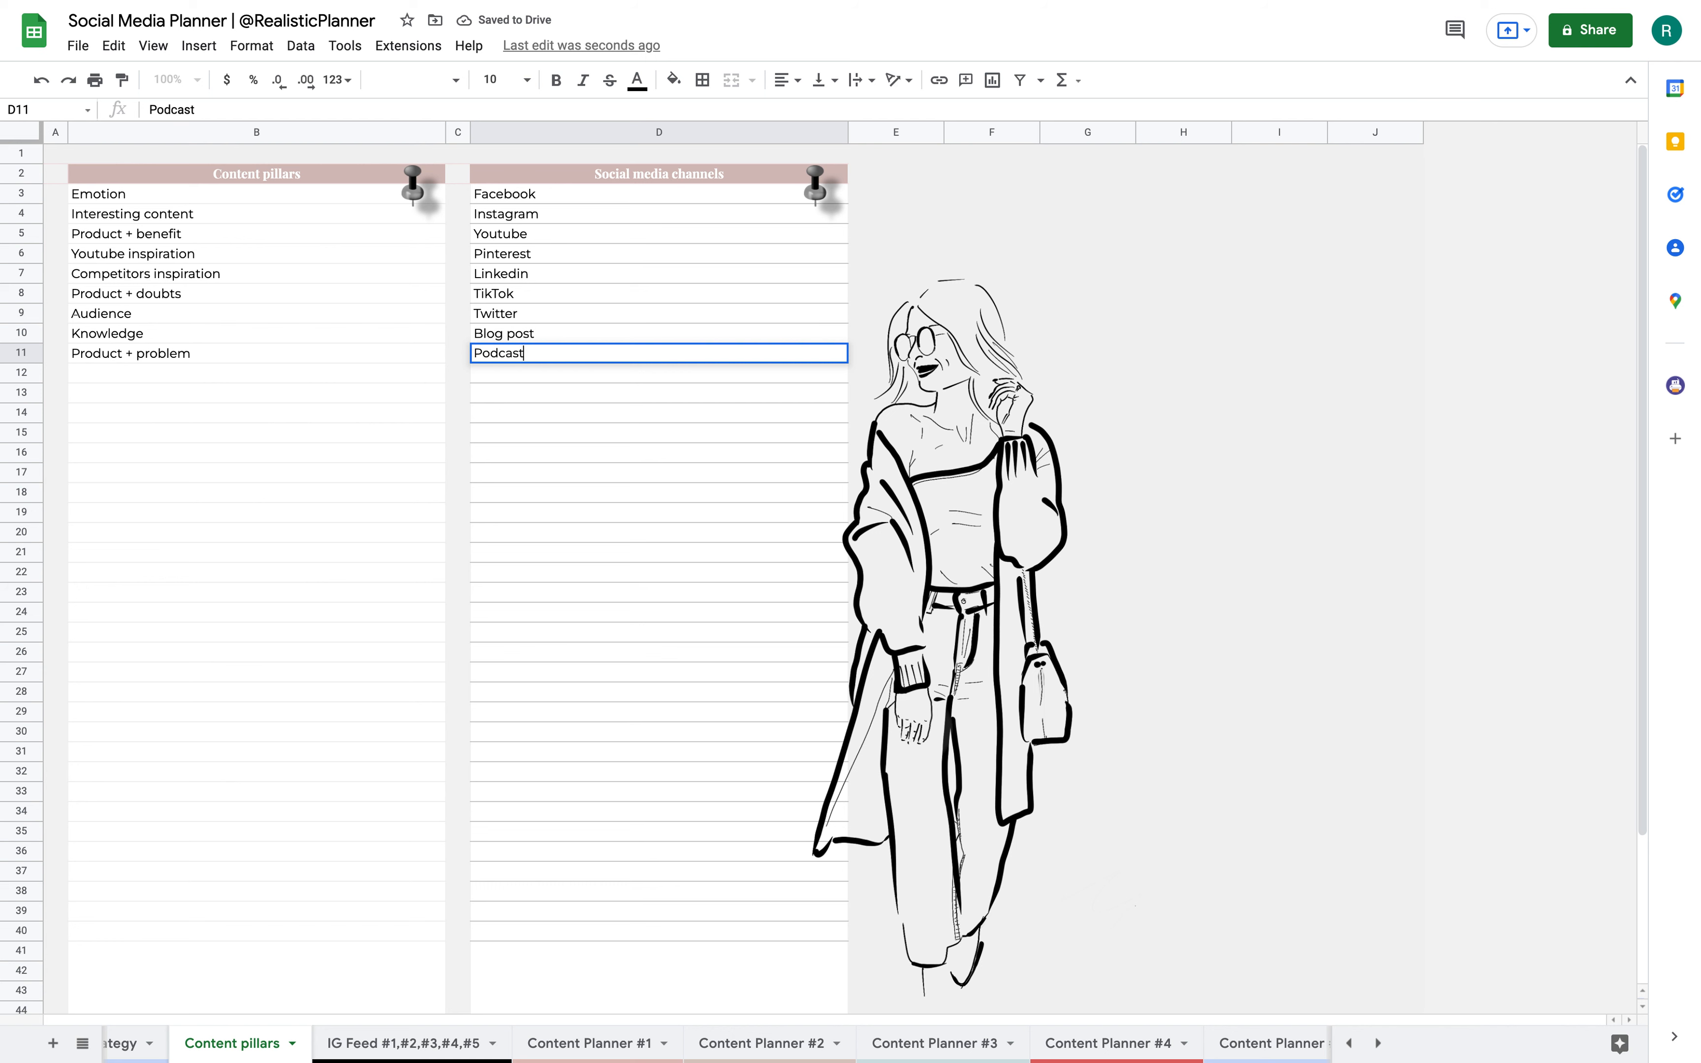
{"action": "key", "text": "Return"}
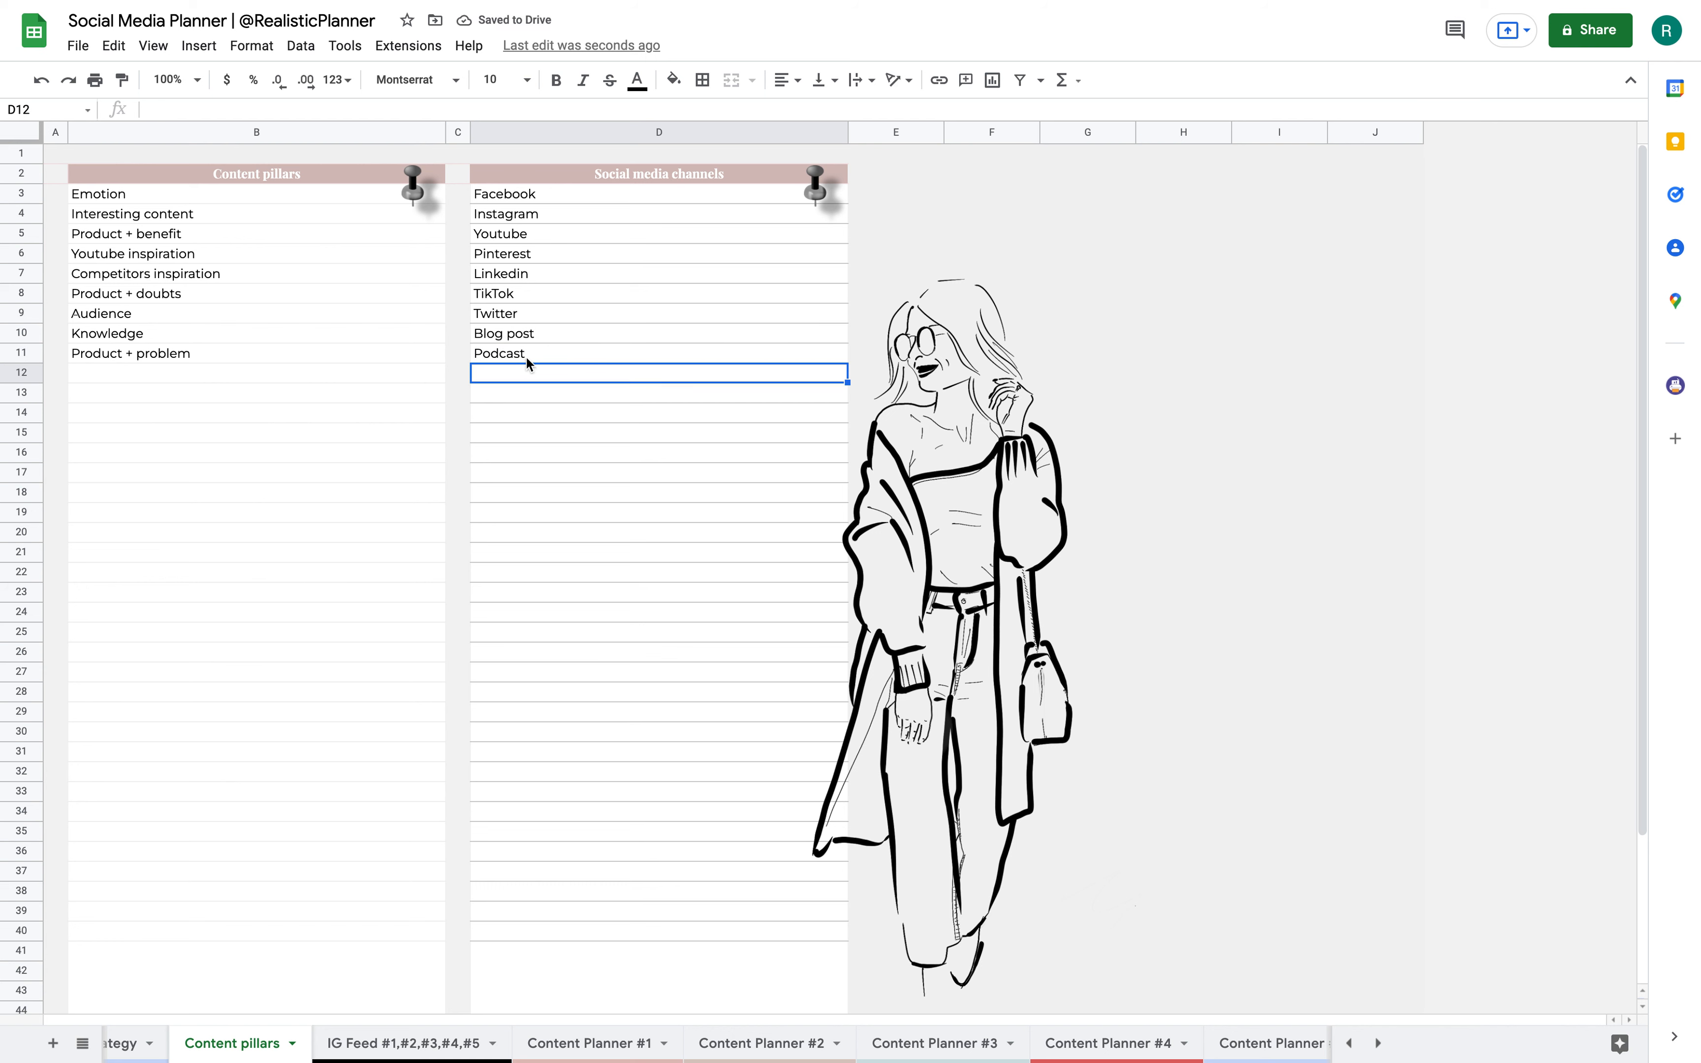
Compare the content pillars list with the pillar options available for the first post in Content Planner #1.
{"action": "left_click_drag", "start_coordinate": [145, 194], "coordinate": [142, 393]}
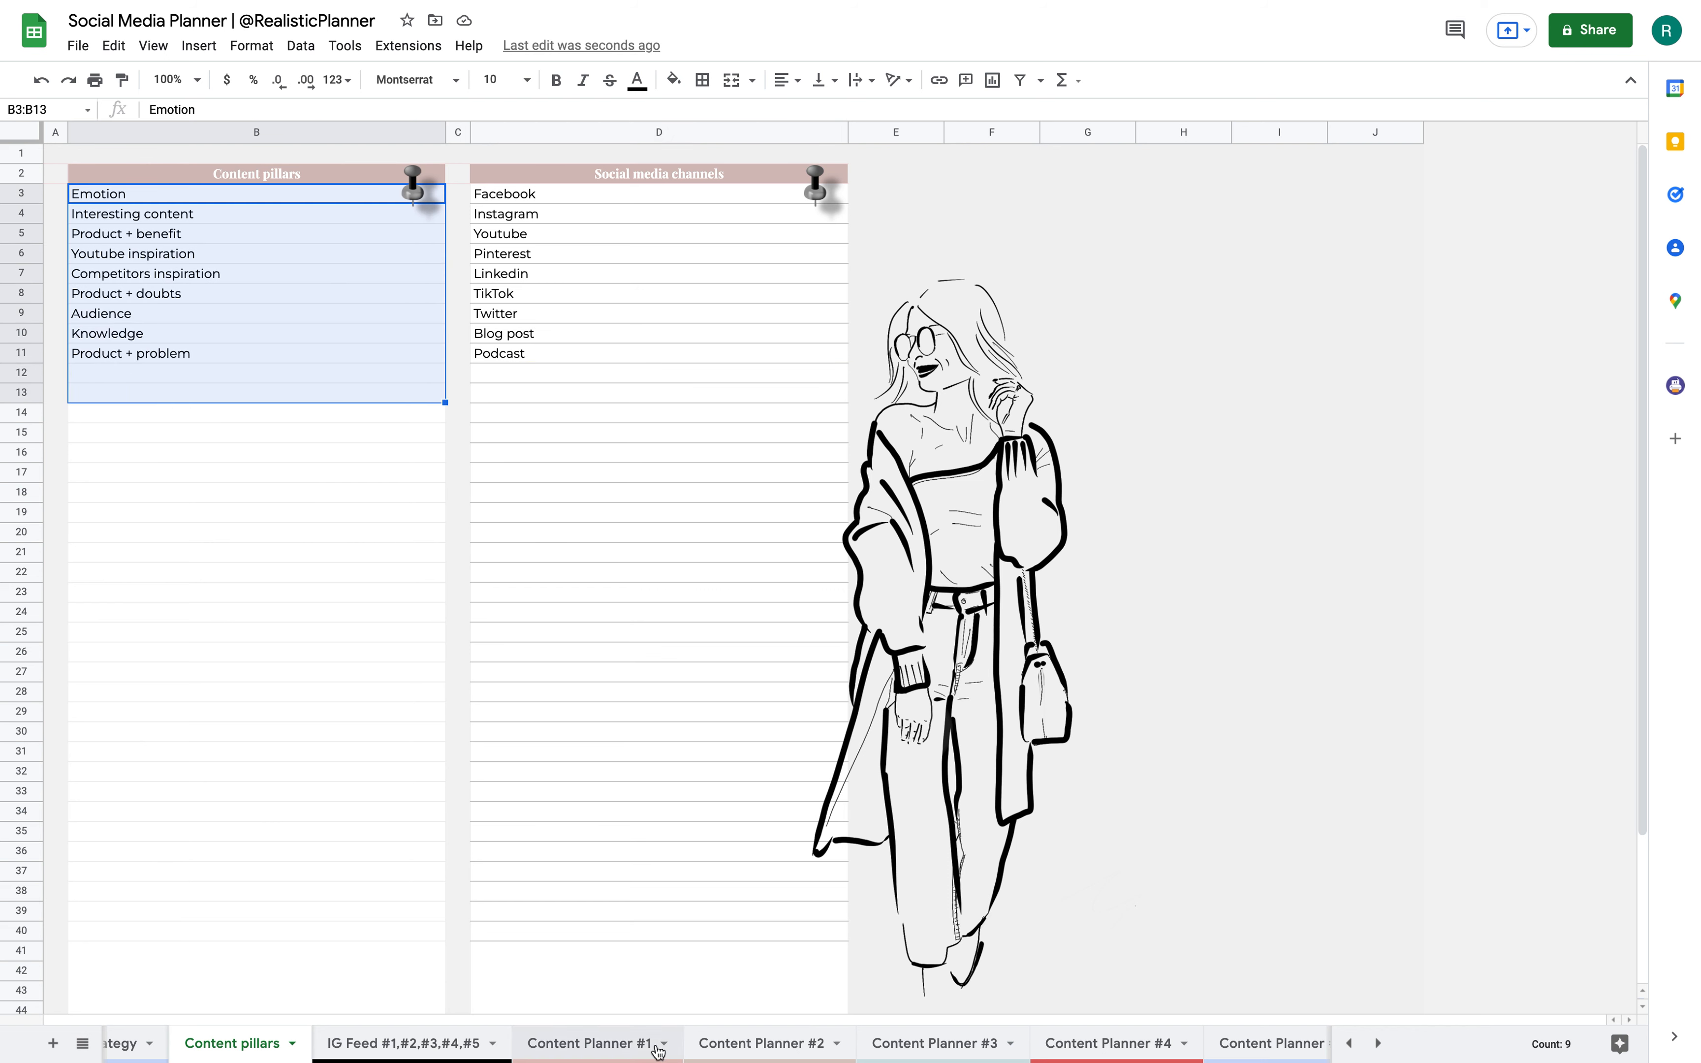
{"action": "left_click", "coordinate": [639, 1044]}
{"action": "left_click", "coordinate": [538, 356]}
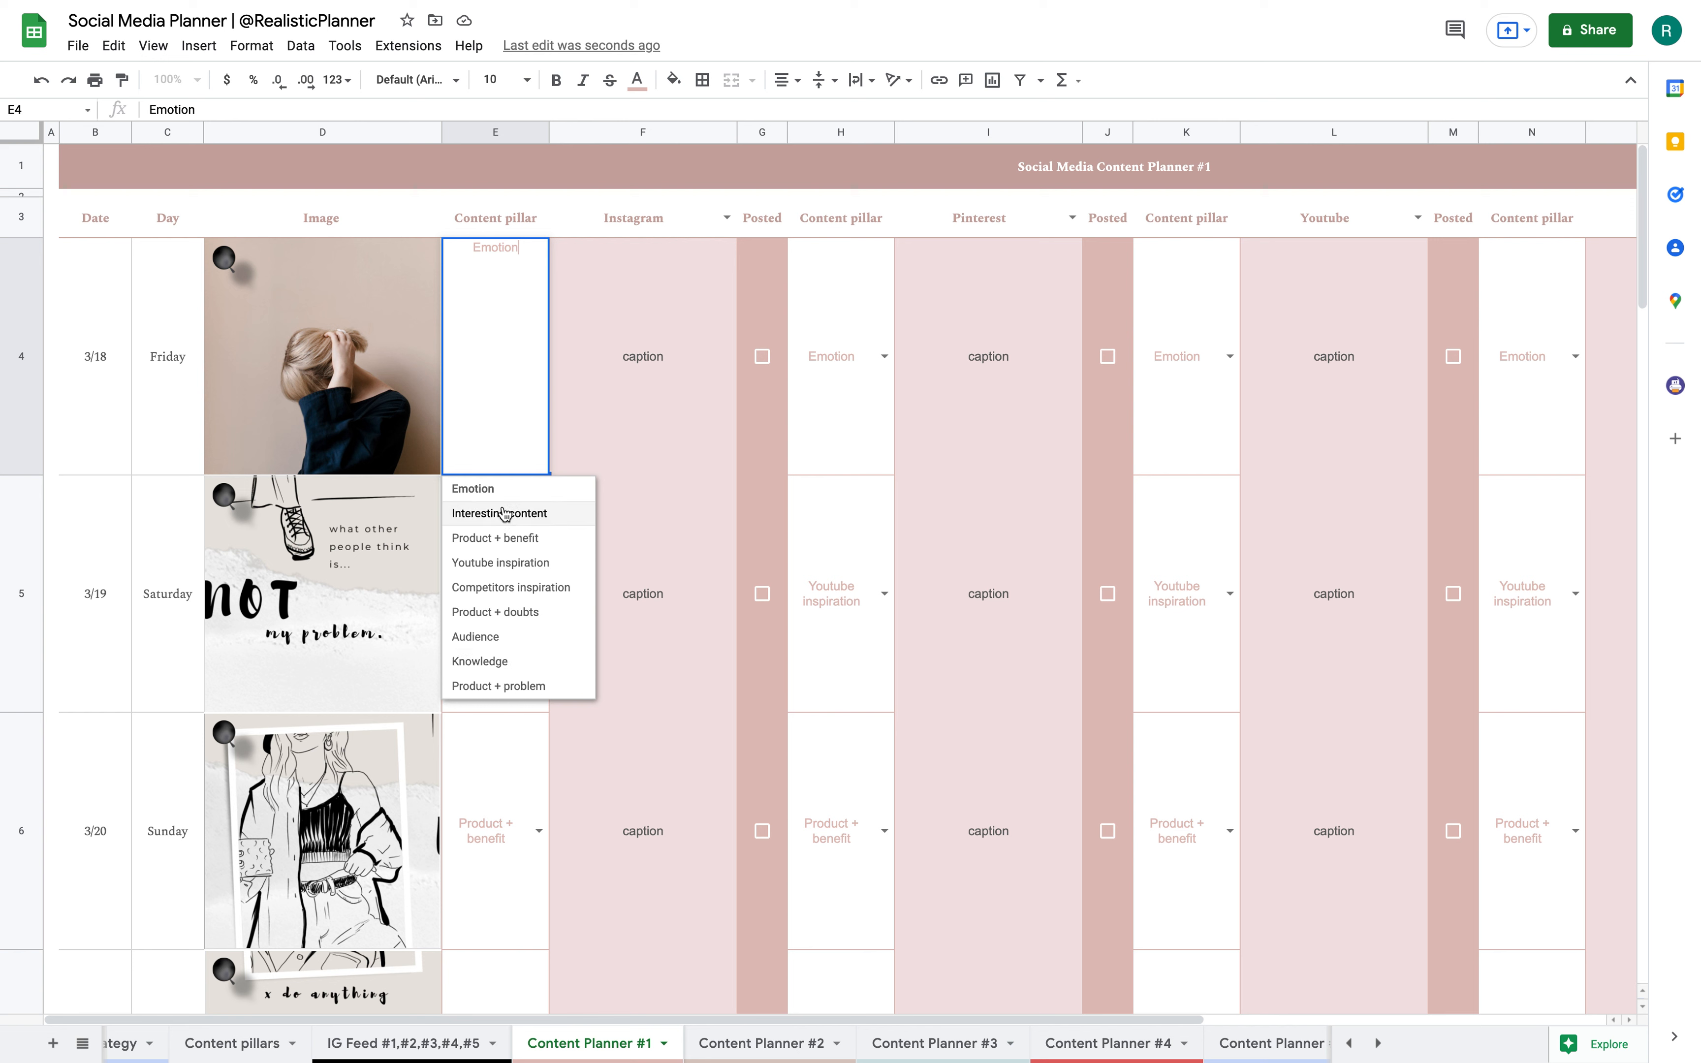
{"action": "left_click", "coordinate": [485, 369]}
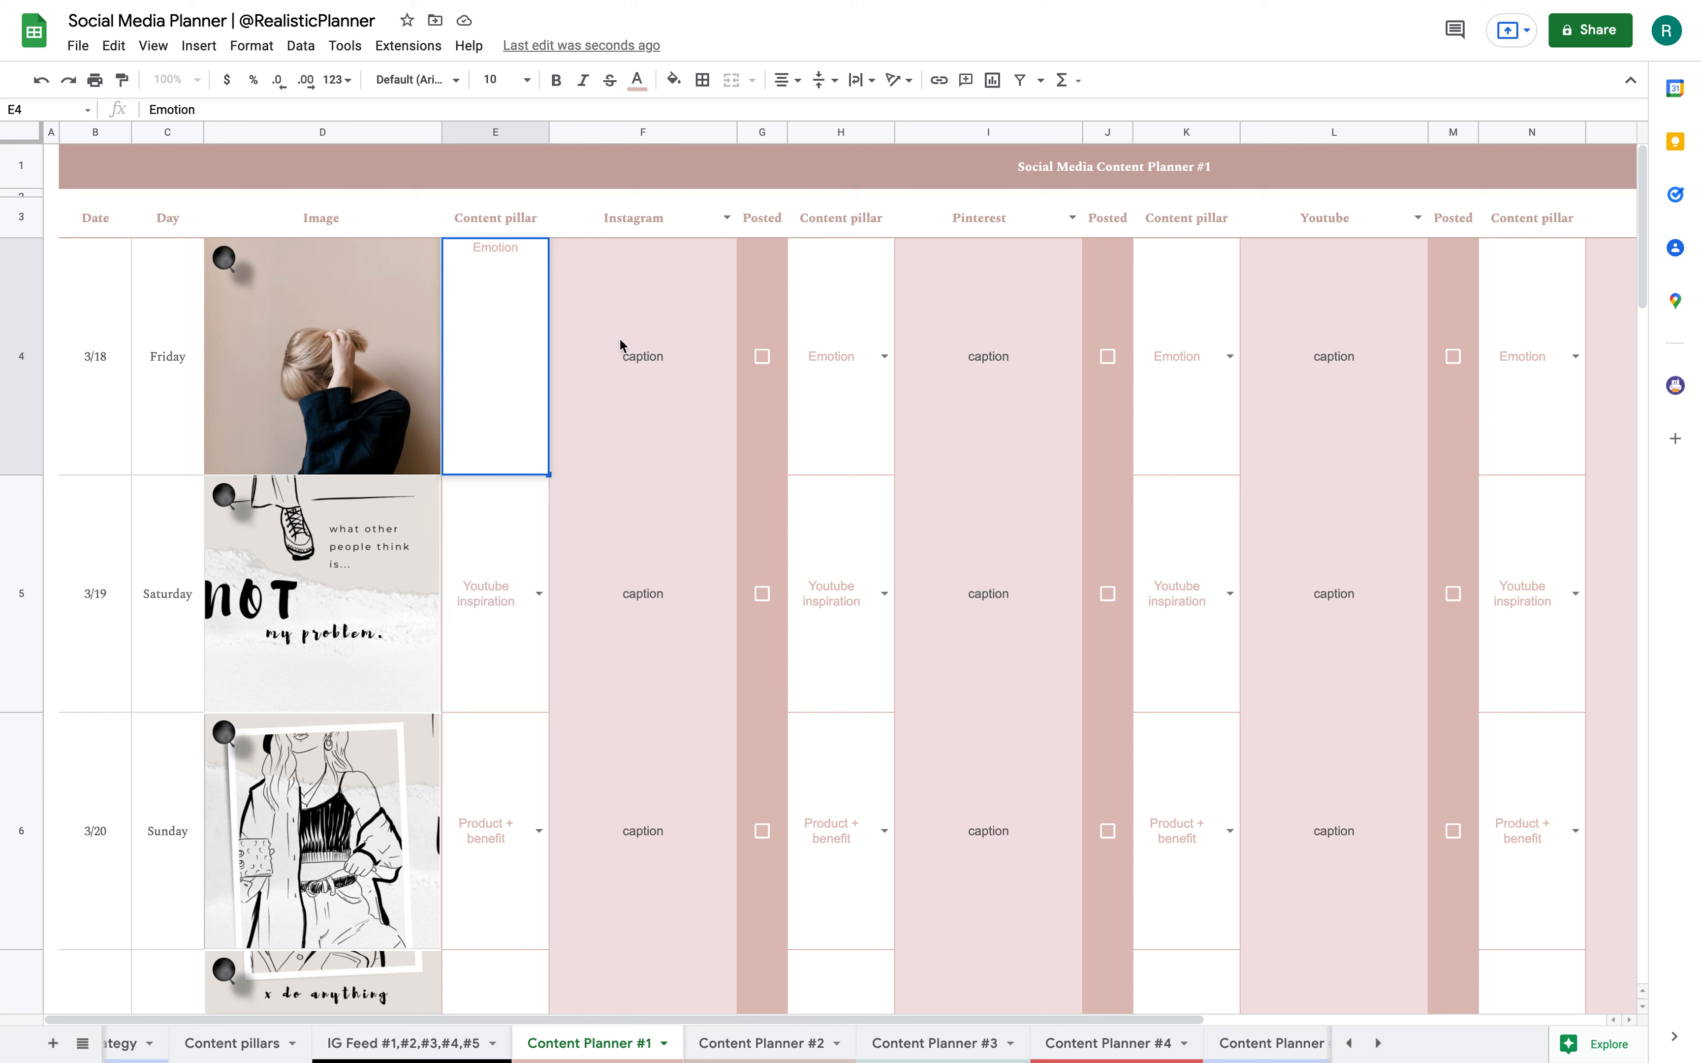
Set the date of the first post in Content Planner #1 to 3/10/2022.
{"action": "double_click", "coordinate": [89, 383]}
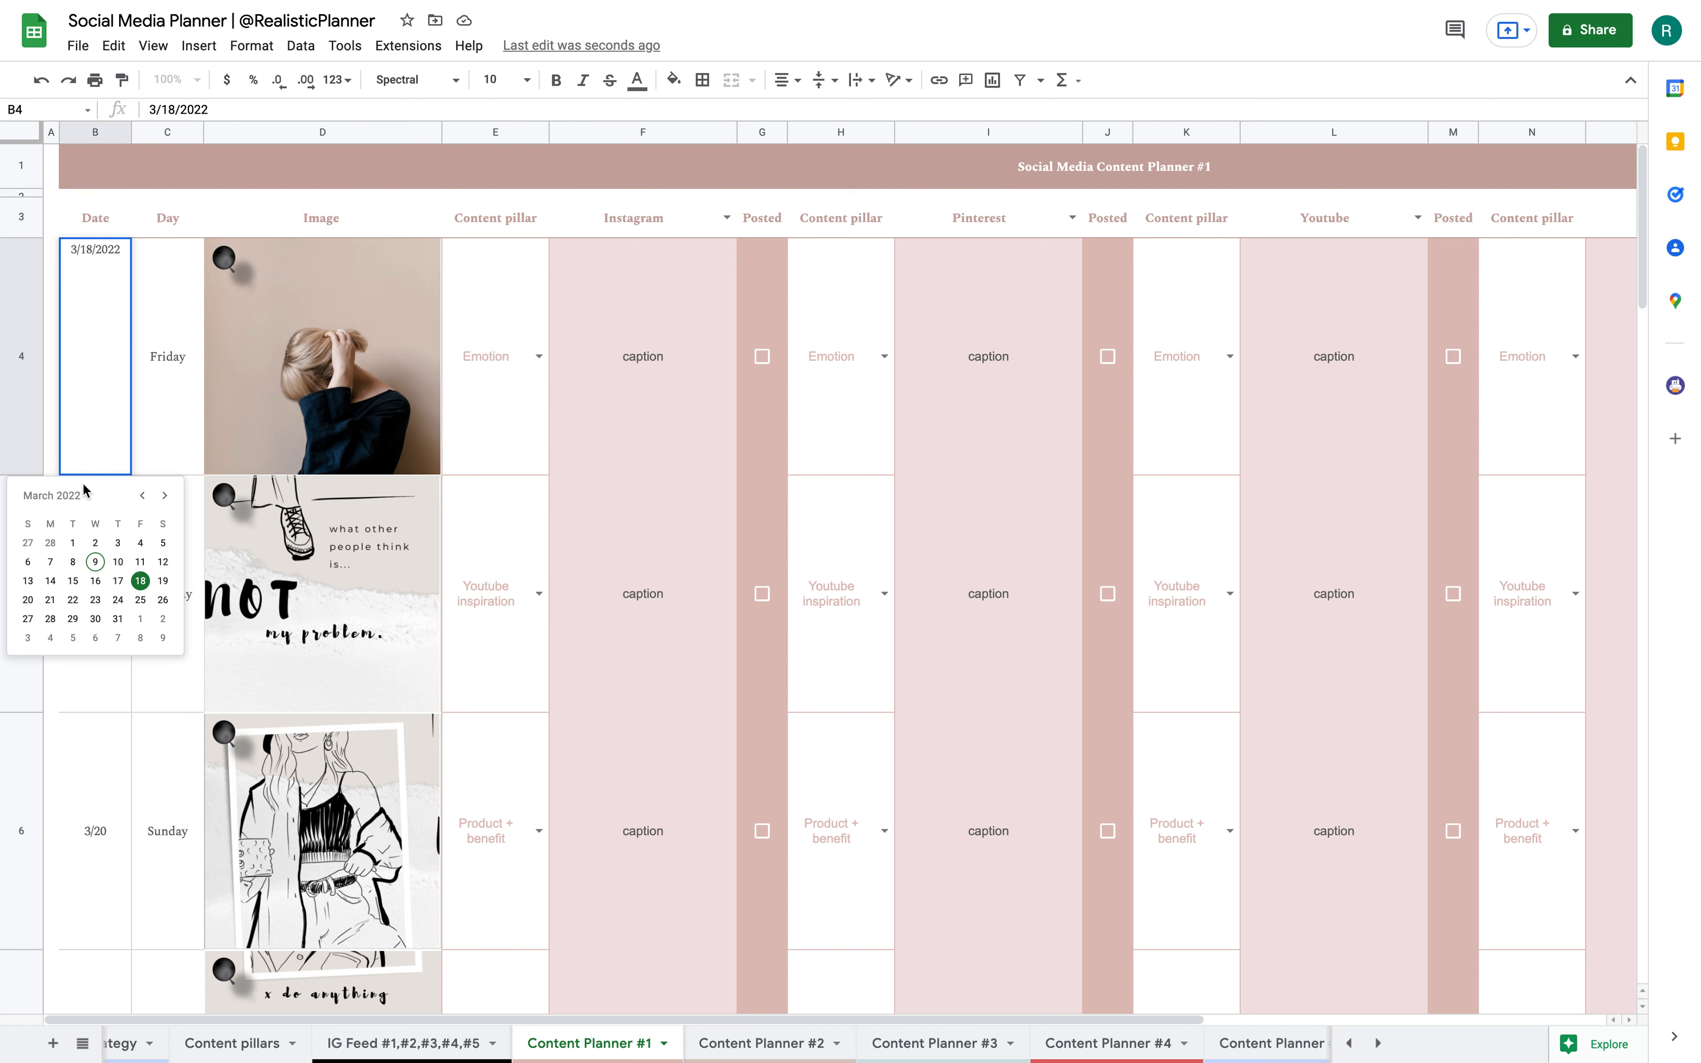
{"action": "left_click", "coordinate": [116, 563]}
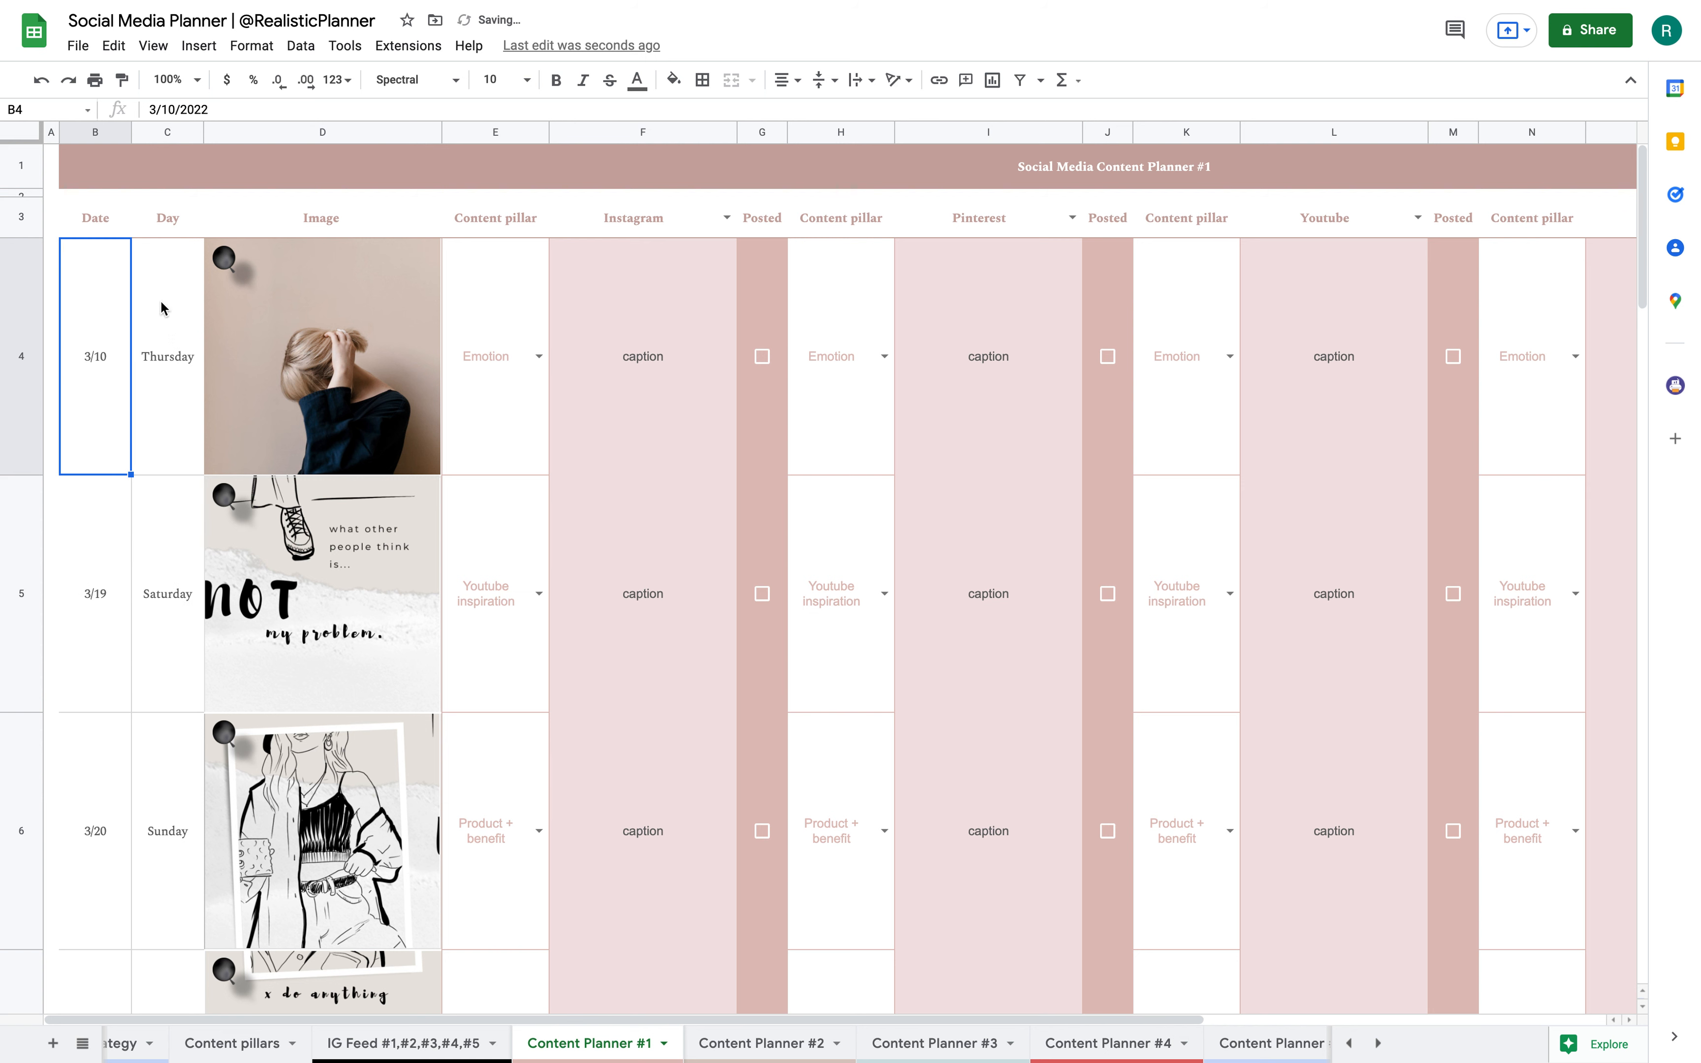
{"action": "left_click", "coordinate": [119, 343]}
Fill the Date column with consecutive days from the first post's date down to row 21.
{"action": "left_click", "coordinate": [117, 568]}
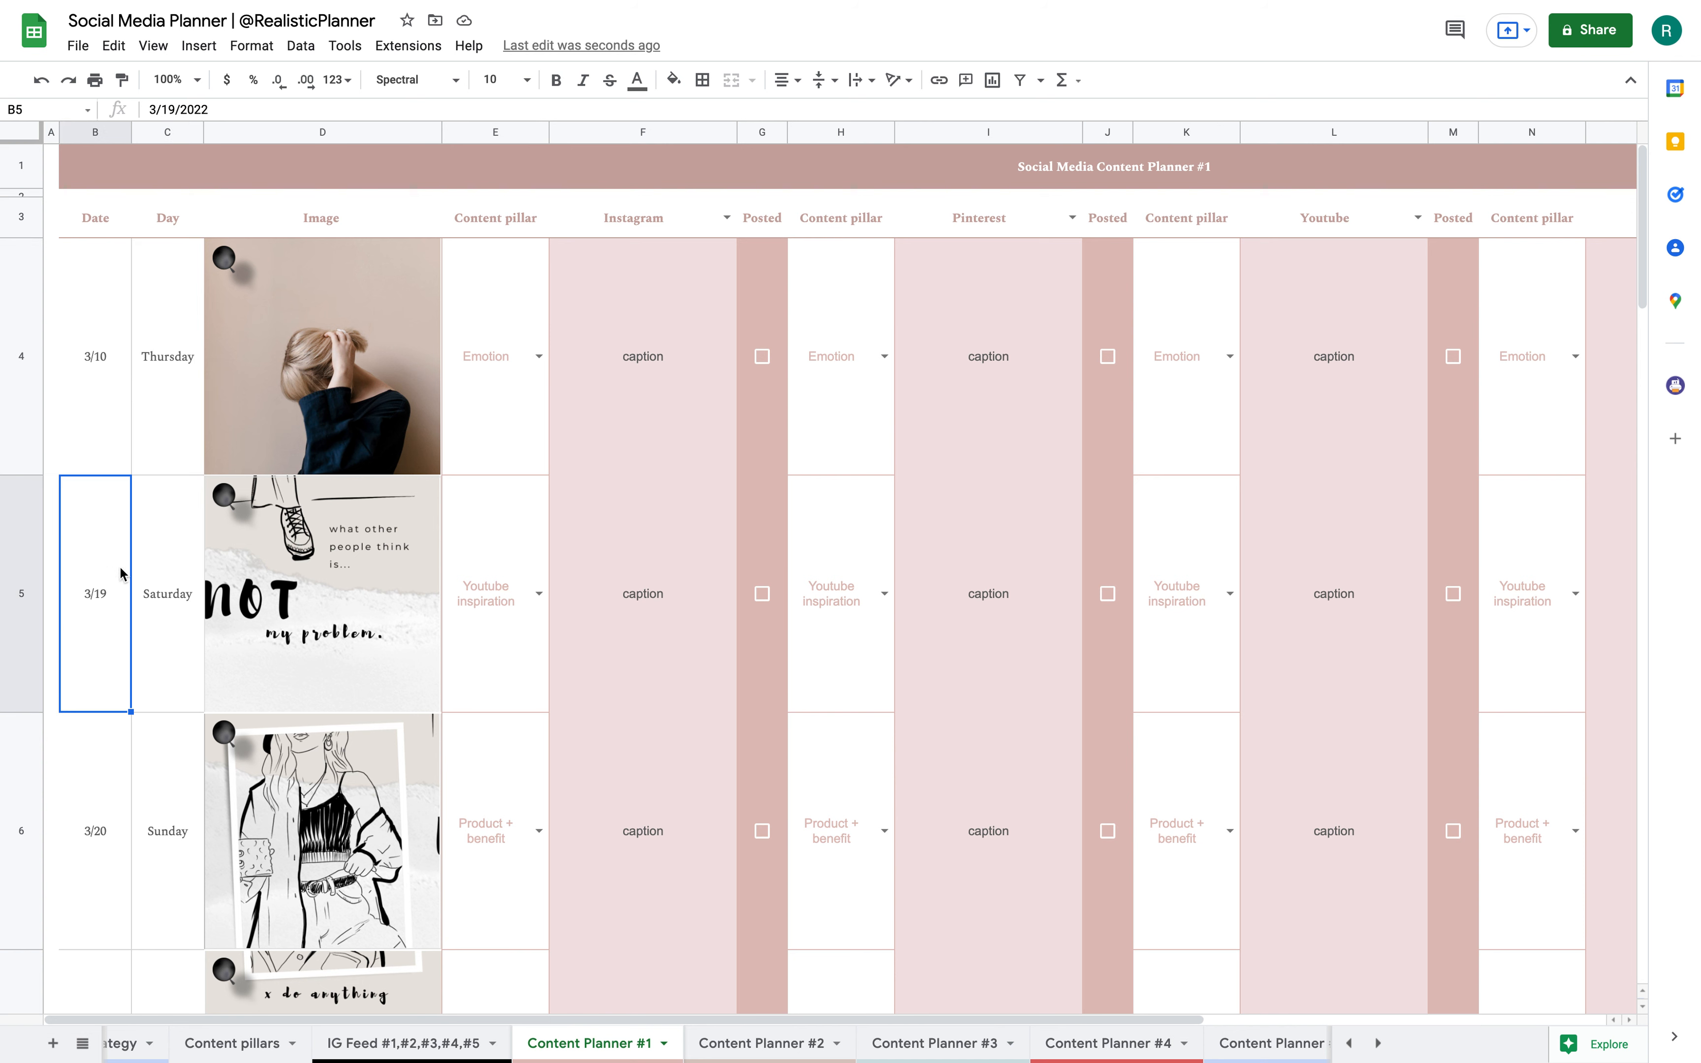
{"action": "left_click", "coordinate": [84, 430]}
{"action": "left_click_drag", "start_coordinate": [128, 475], "coordinate": [97, 760]}
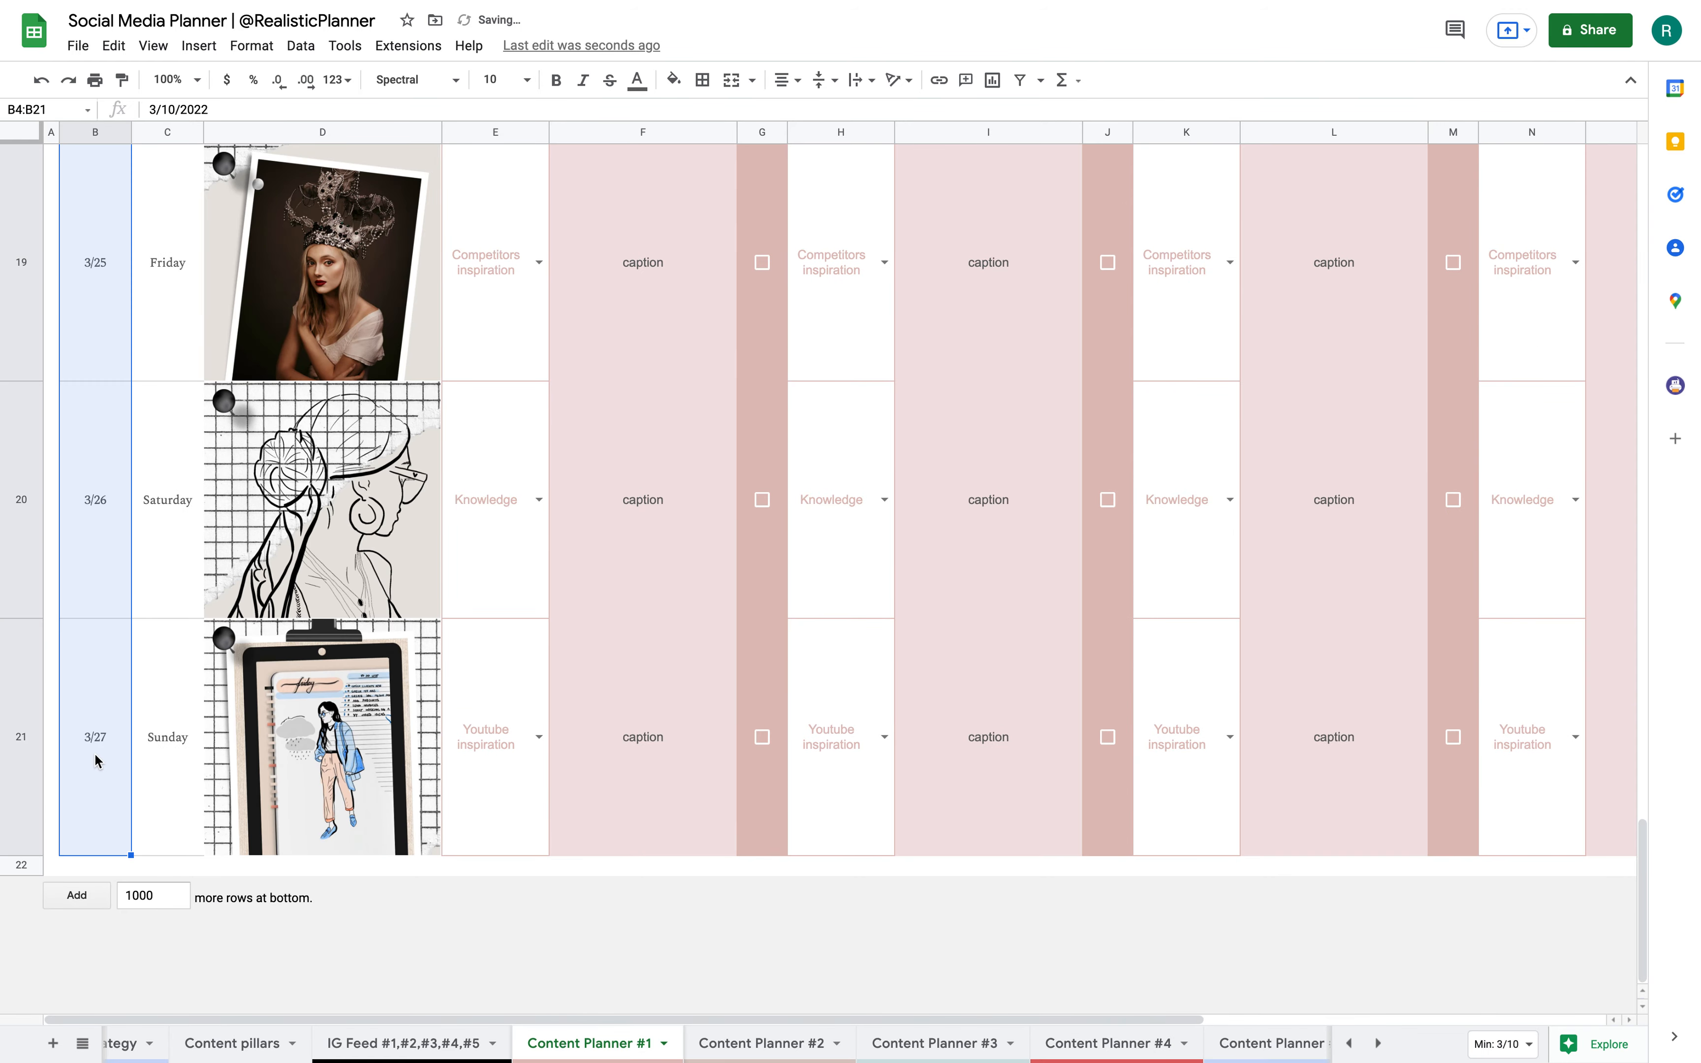
{"action": "scroll", "coordinate": [121, 541], "scroll_direction": "up", "scroll_amount": 20}
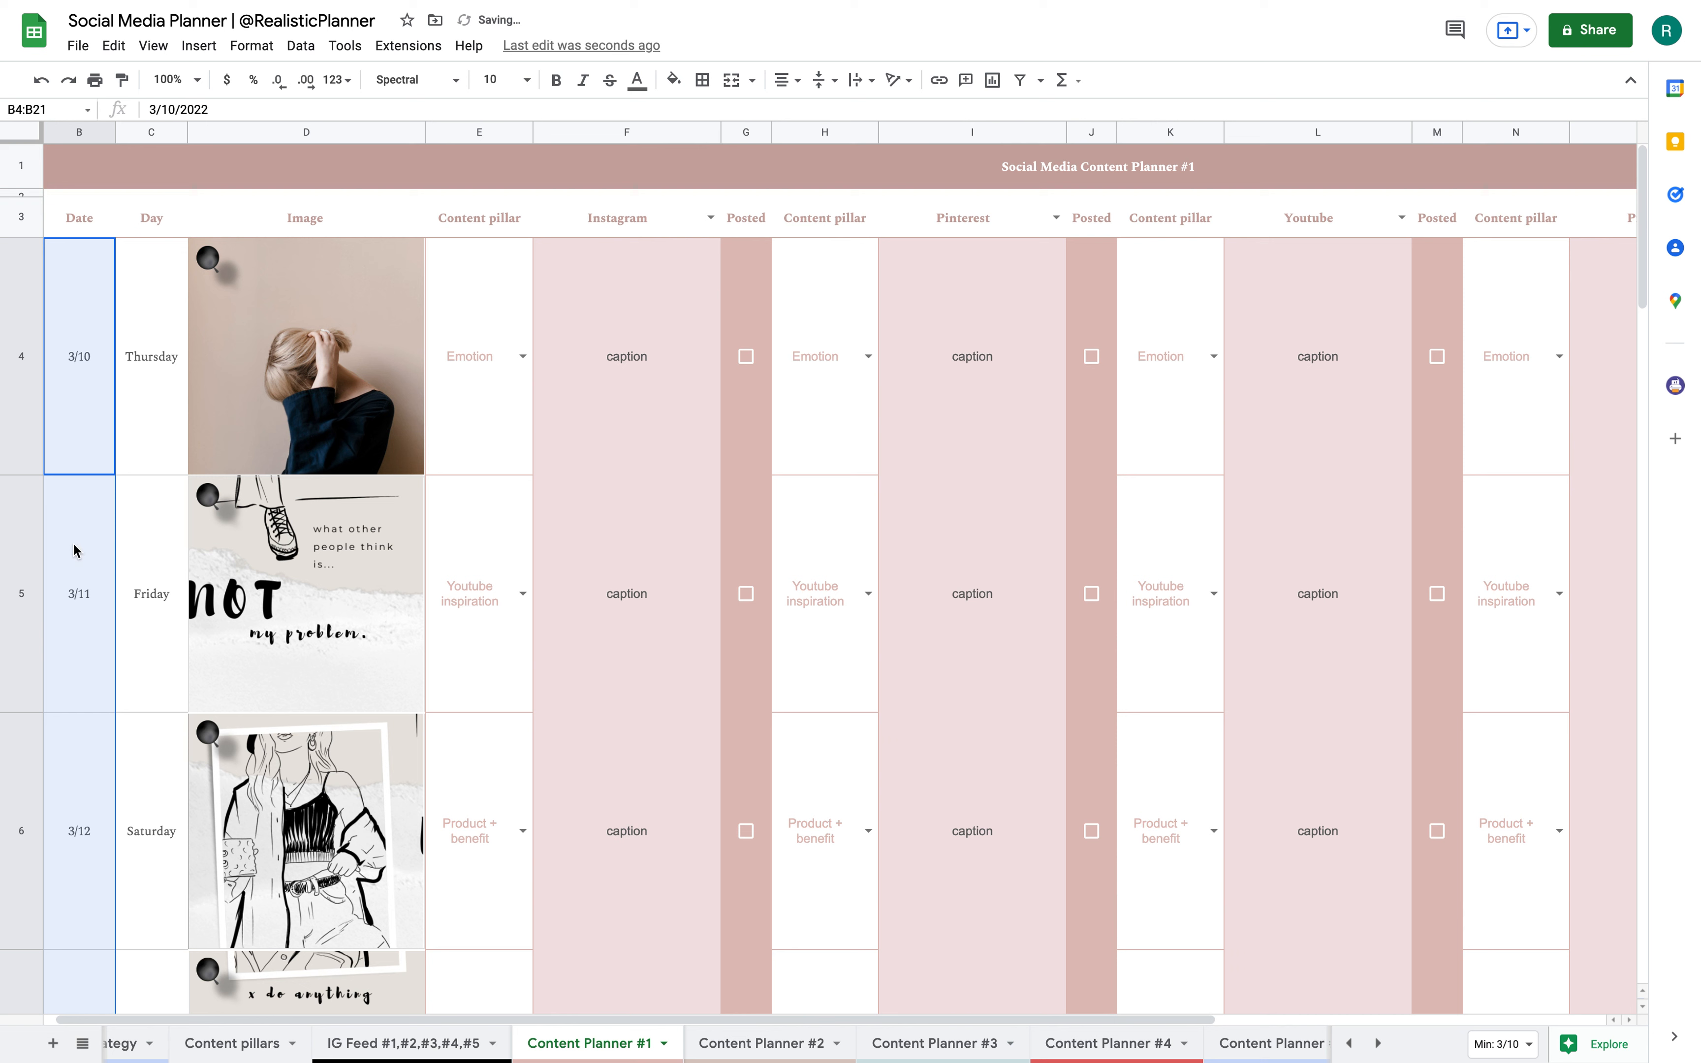
Set the second post's date to 3/12/2022 and extend the every-other-day pattern of the first two dates down to row 21.
{"action": "left_click", "coordinate": [77, 552]}
{"action": "double_click", "coordinate": [77, 551]}
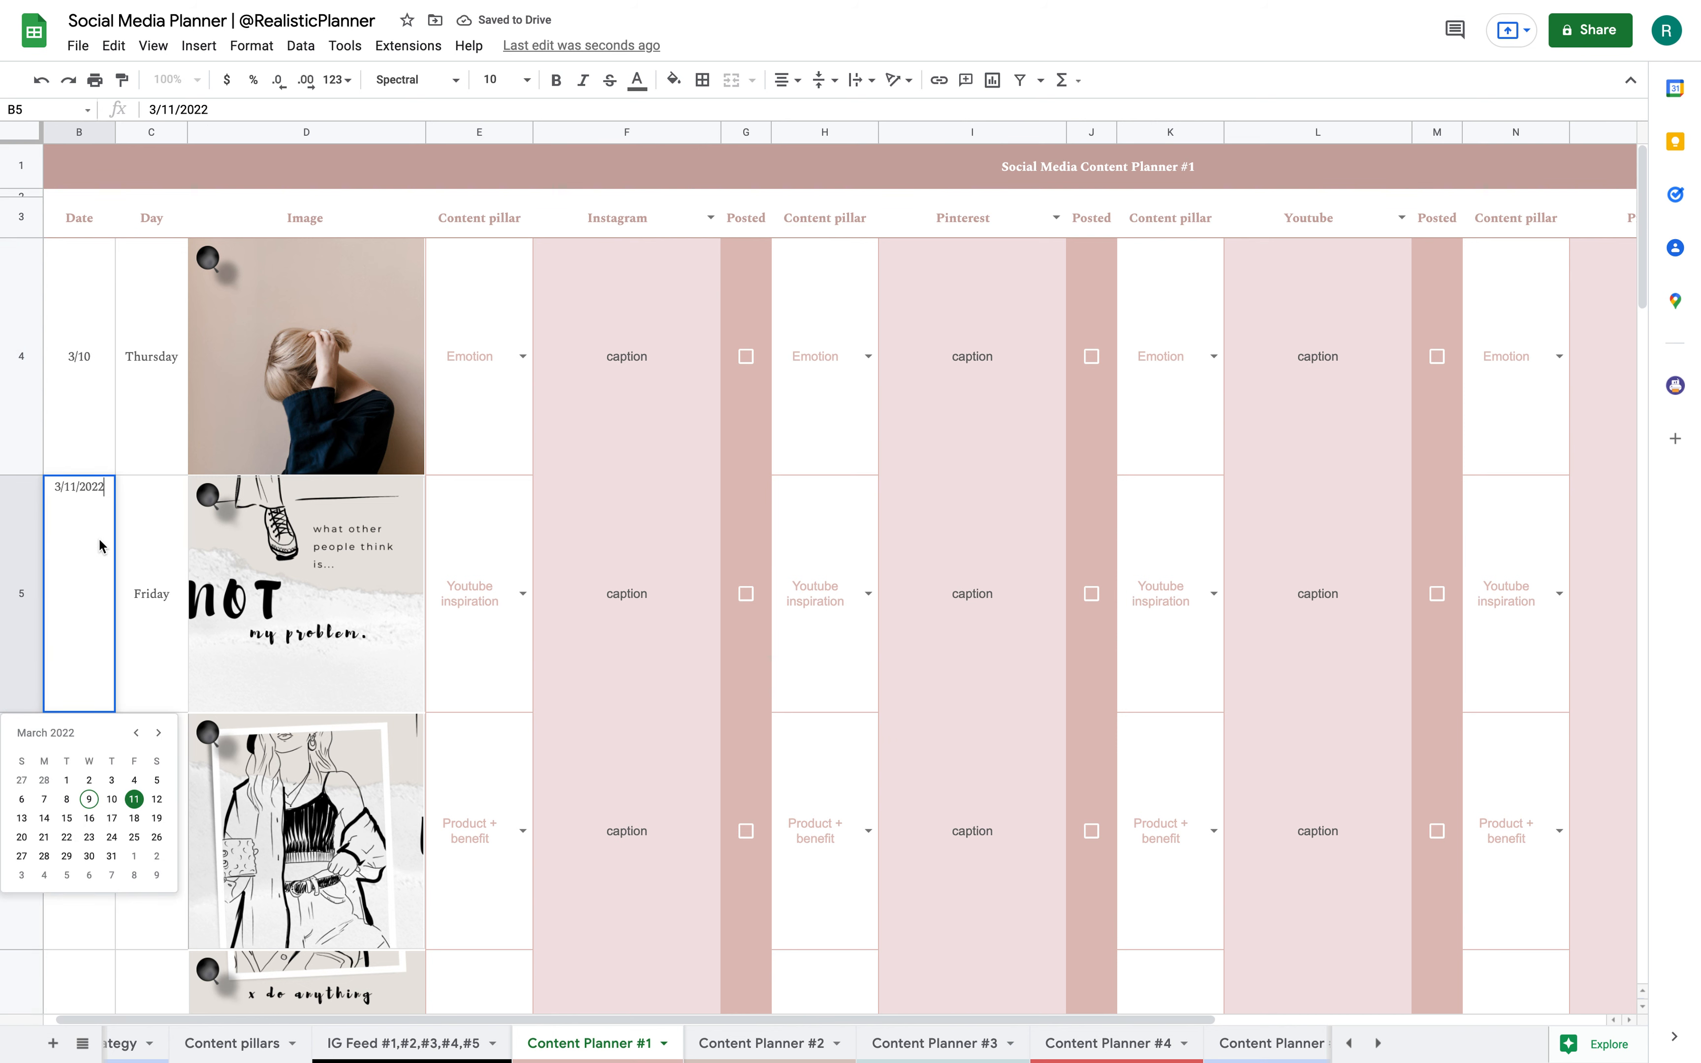
{"action": "left_click", "coordinate": [147, 802]}
{"action": "left_click_drag", "start_coordinate": [74, 367], "coordinate": [84, 581]}
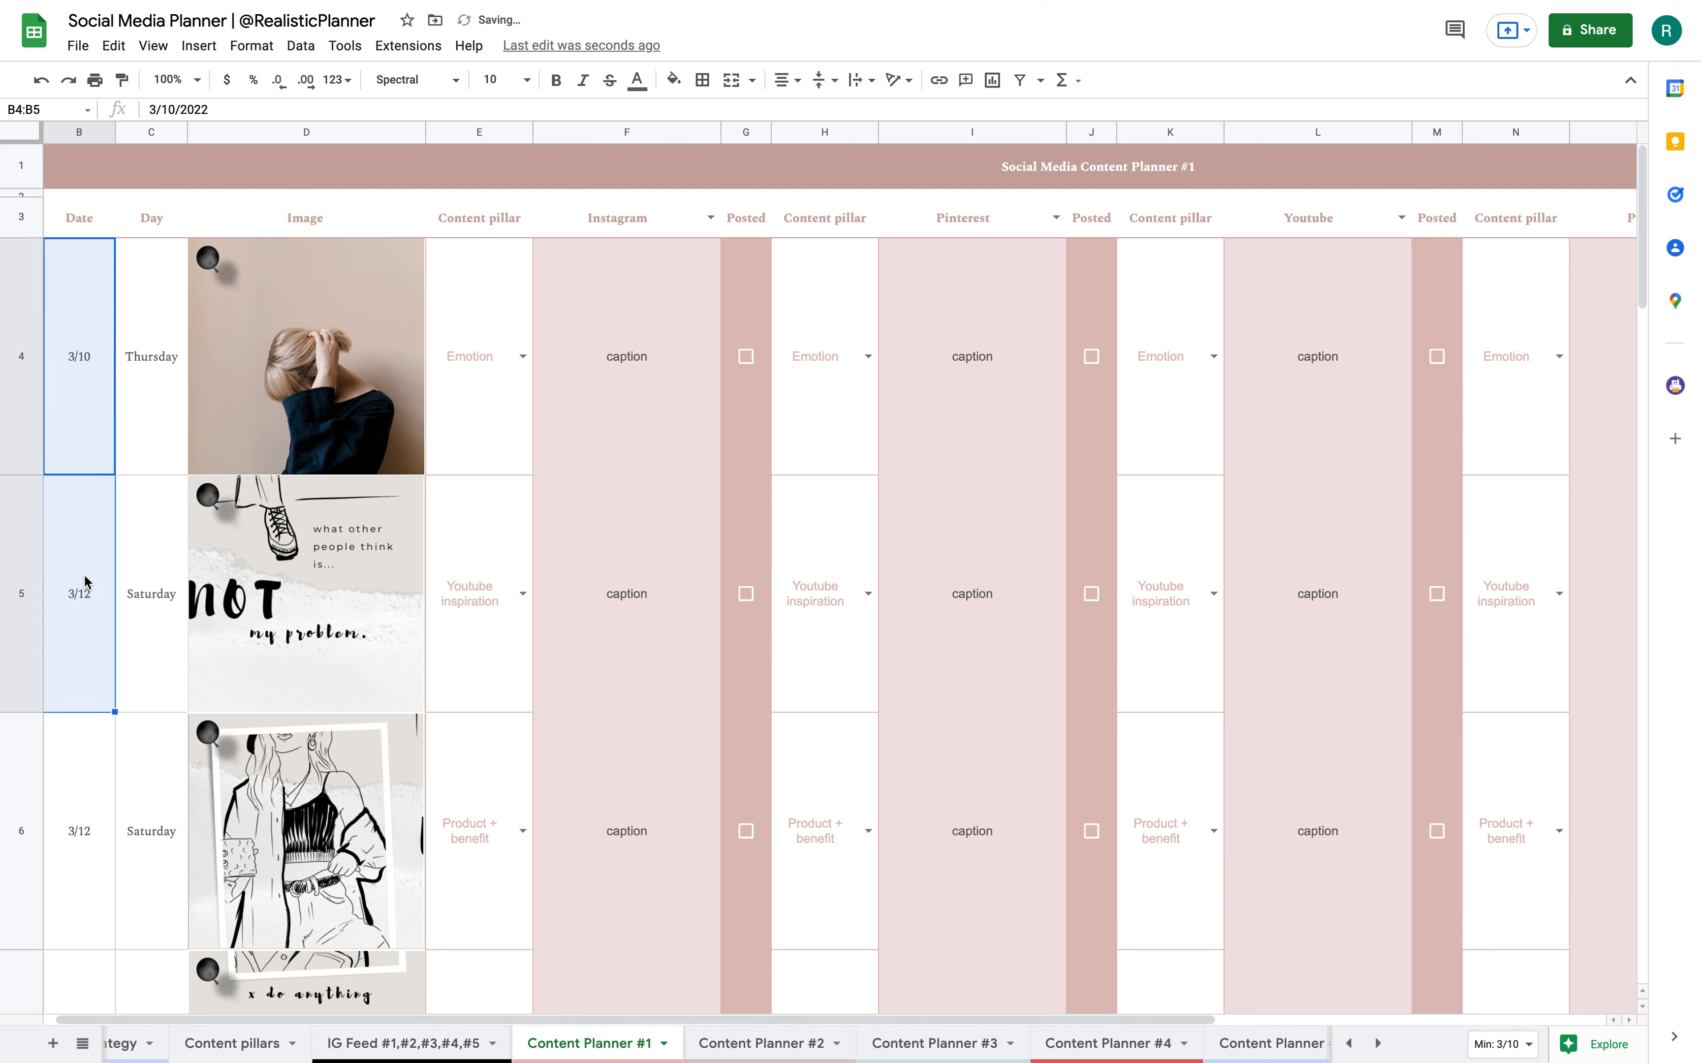
{"action": "left_click_drag", "start_coordinate": [116, 712], "coordinate": [93, 785]}
{"action": "scroll", "coordinate": [94, 781], "scroll_direction": "up", "scroll_amount": 20}
{"action": "scroll", "coordinate": [94, 780], "scroll_direction": "right", "scroll_amount": 3}
{"action": "scroll", "coordinate": [106, 676], "scroll_direction": "left", "scroll_amount": 2}
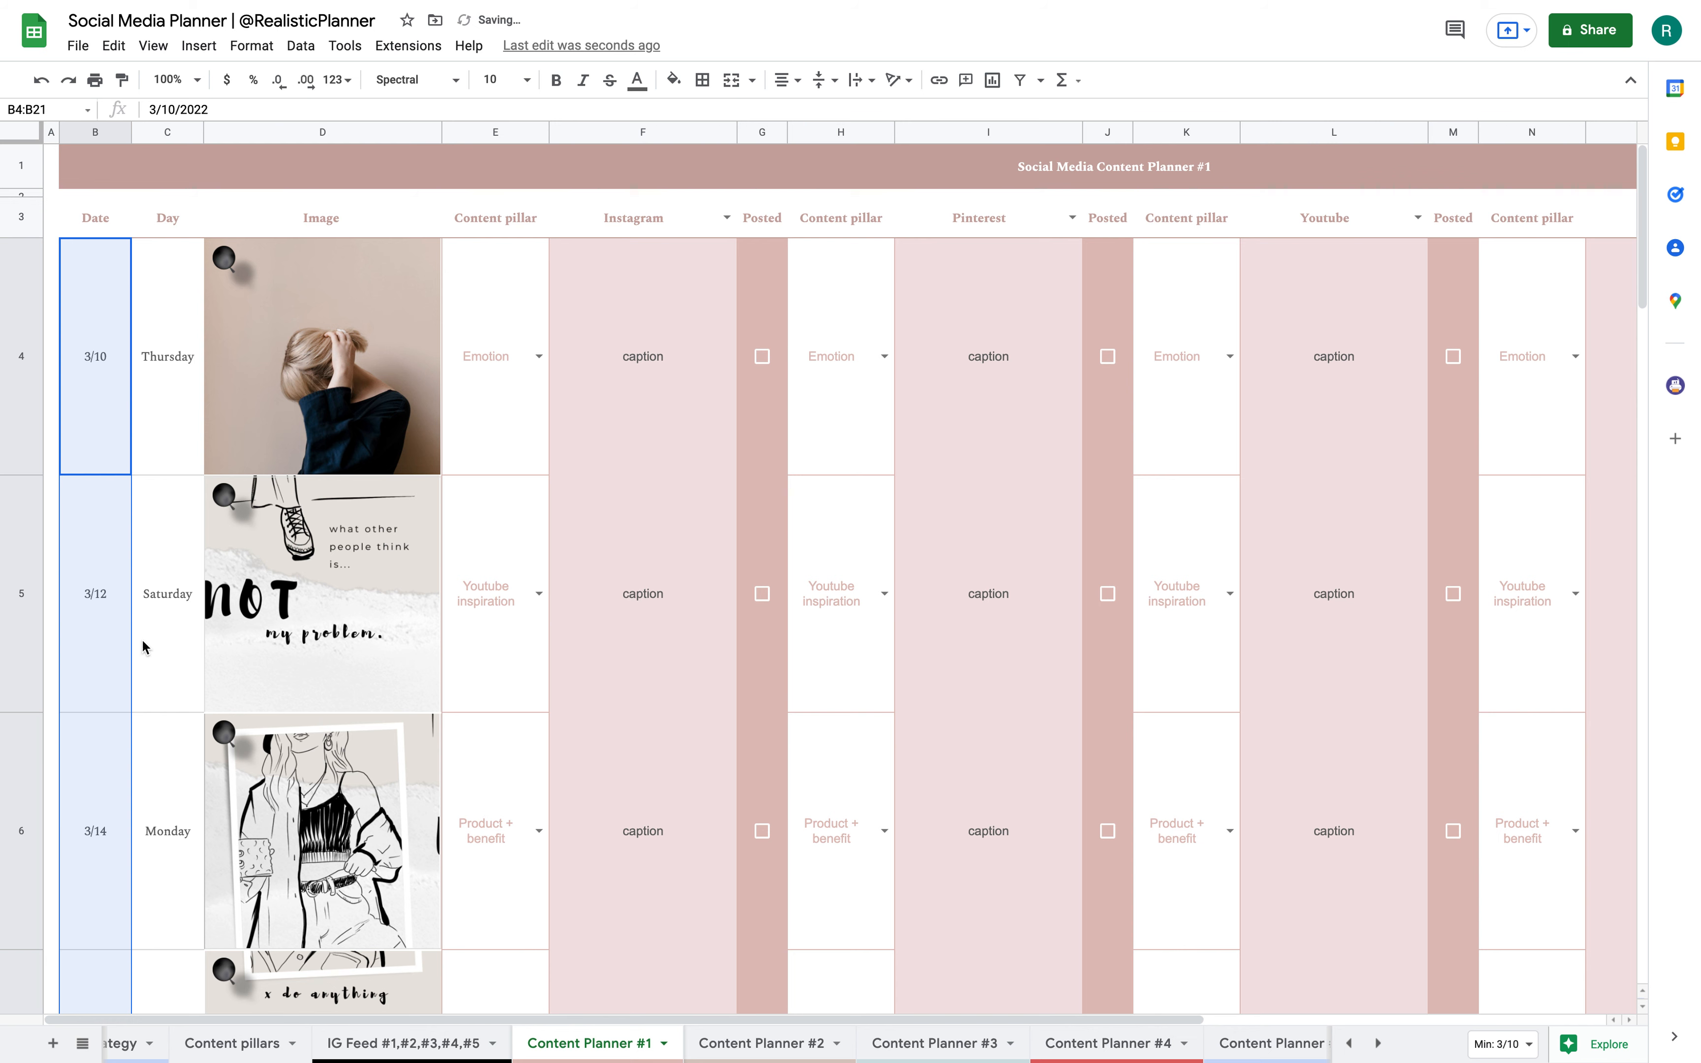
Confirm 3/10/2022 as the first post's date in Content Planner #1 and refill the Date column with consecutive days.
{"action": "key", "text": "Down"}
{"action": "key", "text": "Down"}
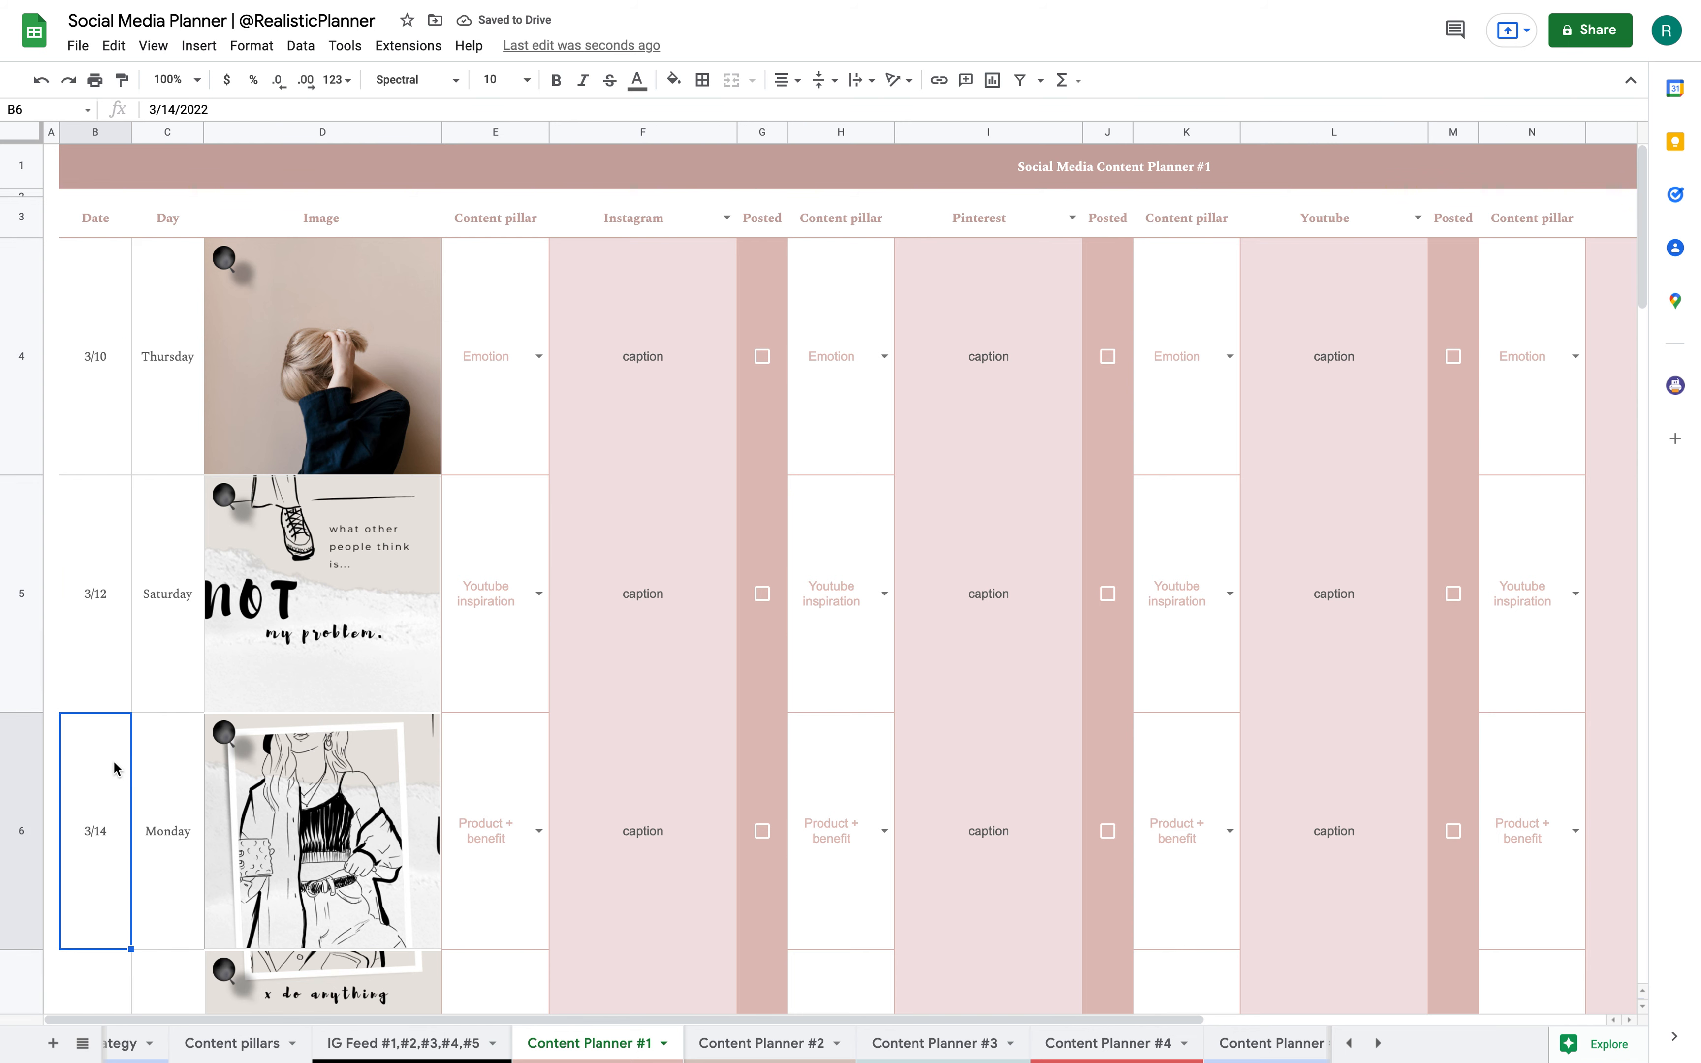
{"action": "scroll", "coordinate": [113, 760], "scroll_direction": "down", "scroll_amount": 5}
{"action": "left_click", "coordinate": [114, 759]}
{"action": "scroll", "coordinate": [107, 759], "scroll_direction": "up", "scroll_amount": 5}
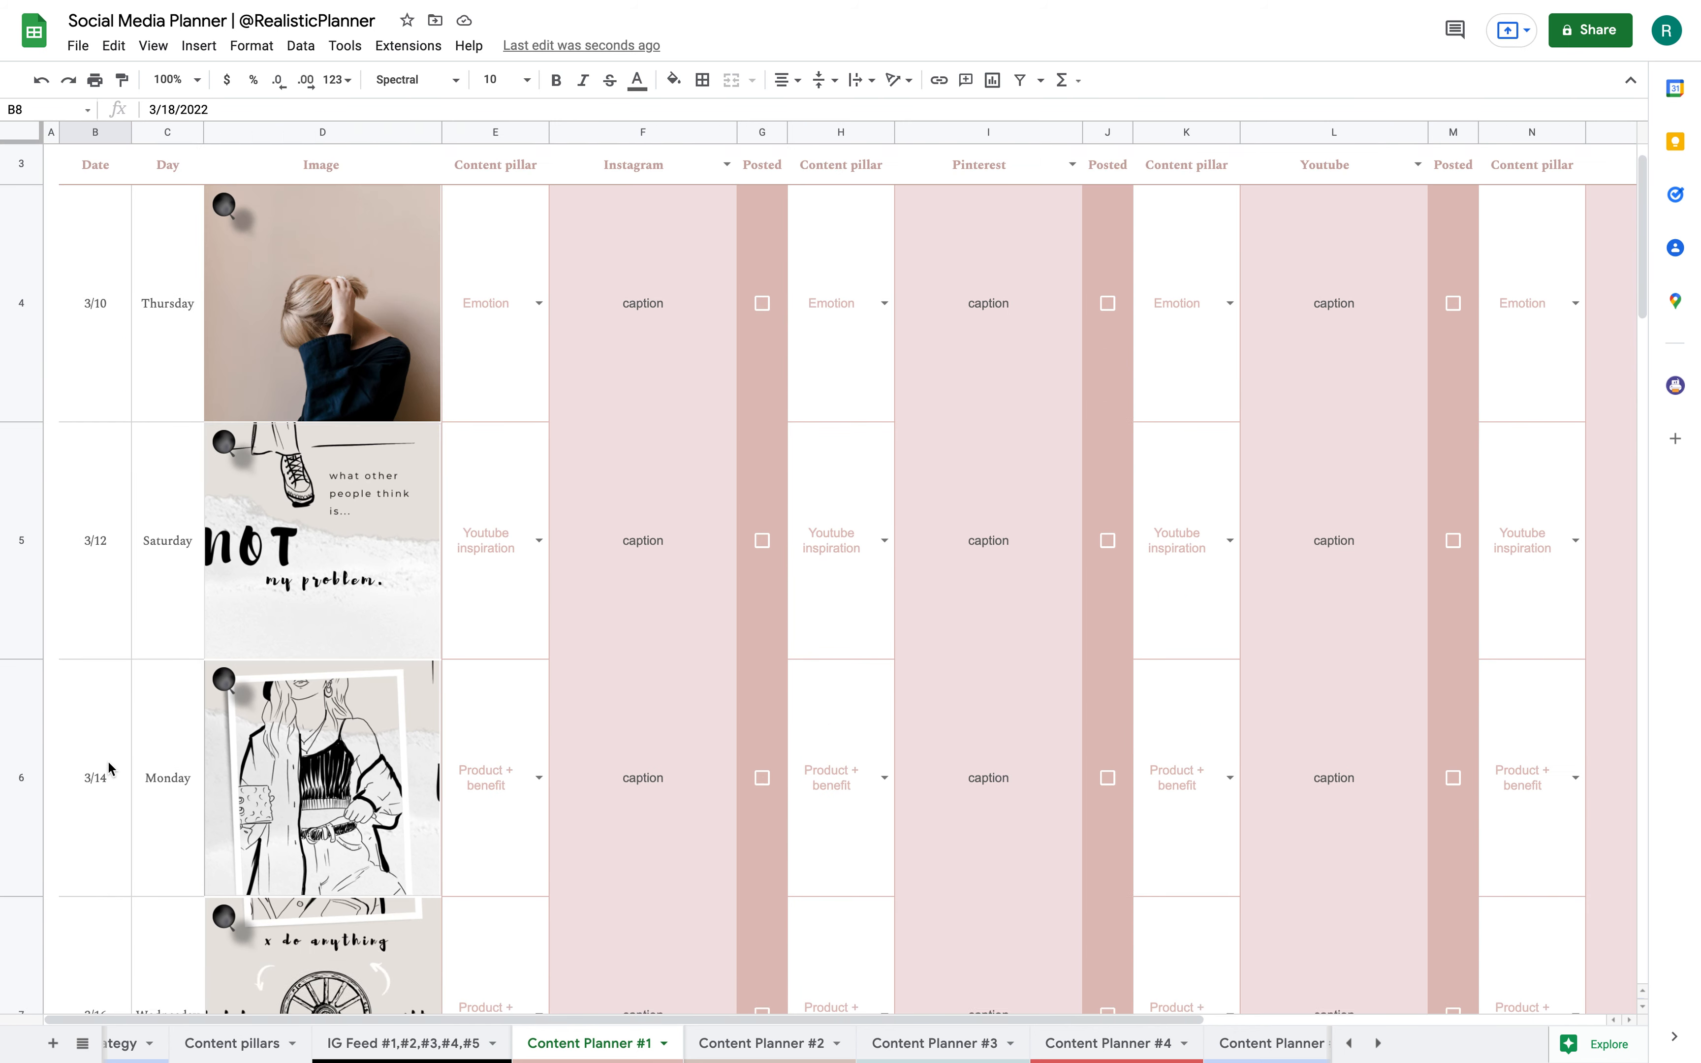
{"action": "double_click", "coordinate": [89, 430]}
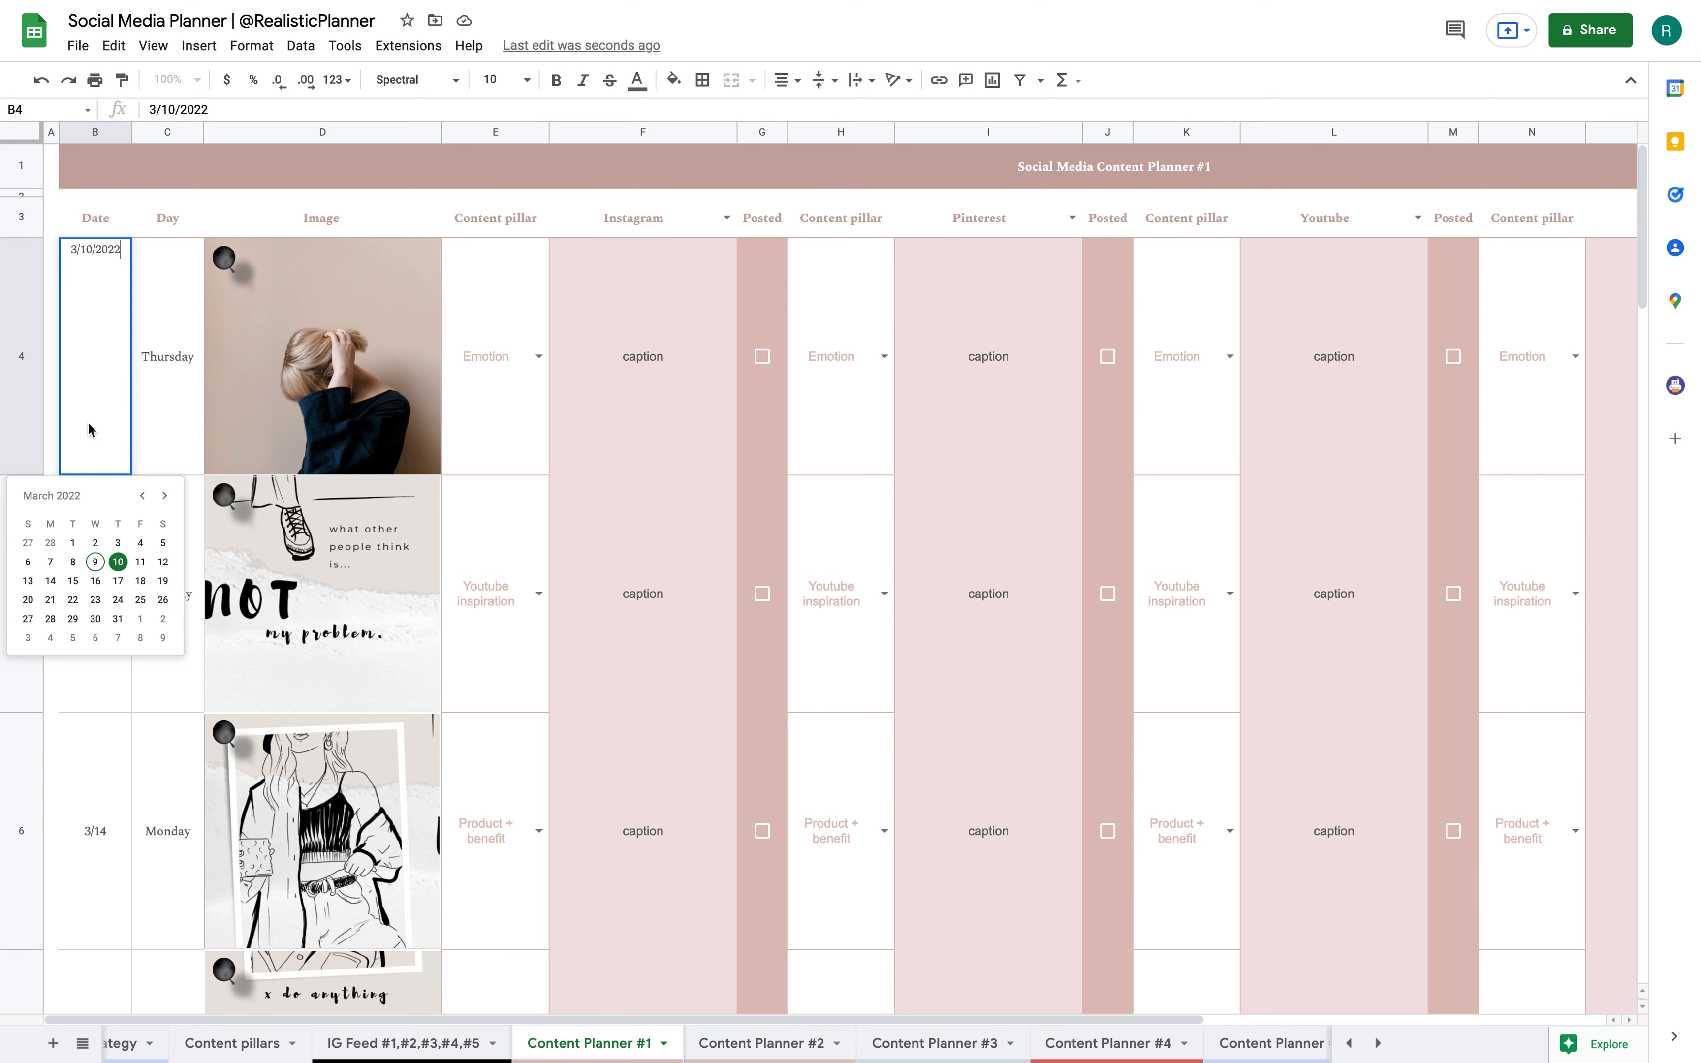
{"action": "left_click", "coordinate": [117, 562]}
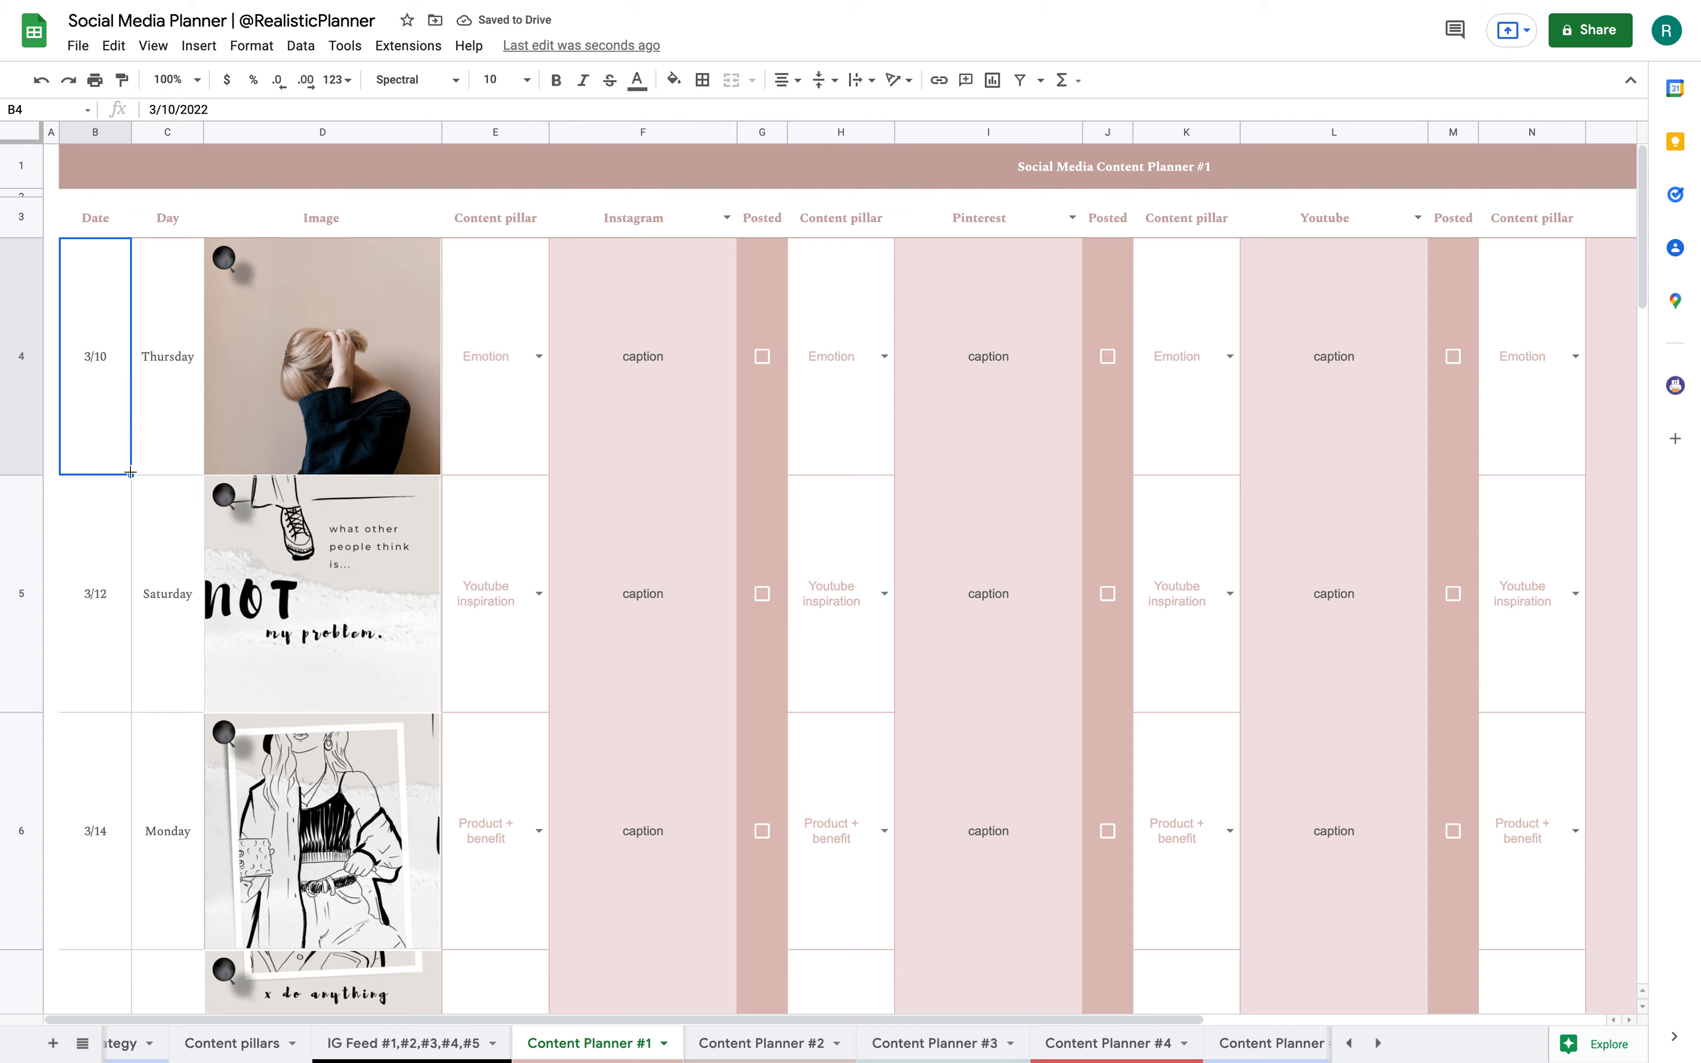
{"action": "left_click_drag", "start_coordinate": [128, 473], "coordinate": [107, 830]}
{"action": "scroll", "coordinate": [188, 545], "scroll_direction": "up", "scroll_amount": 20}
Examine the formulas behind the Day and Image cells of the first post in Content Planner #1.
{"action": "left_click_drag", "start_coordinate": [156, 285], "coordinate": [177, 485]}
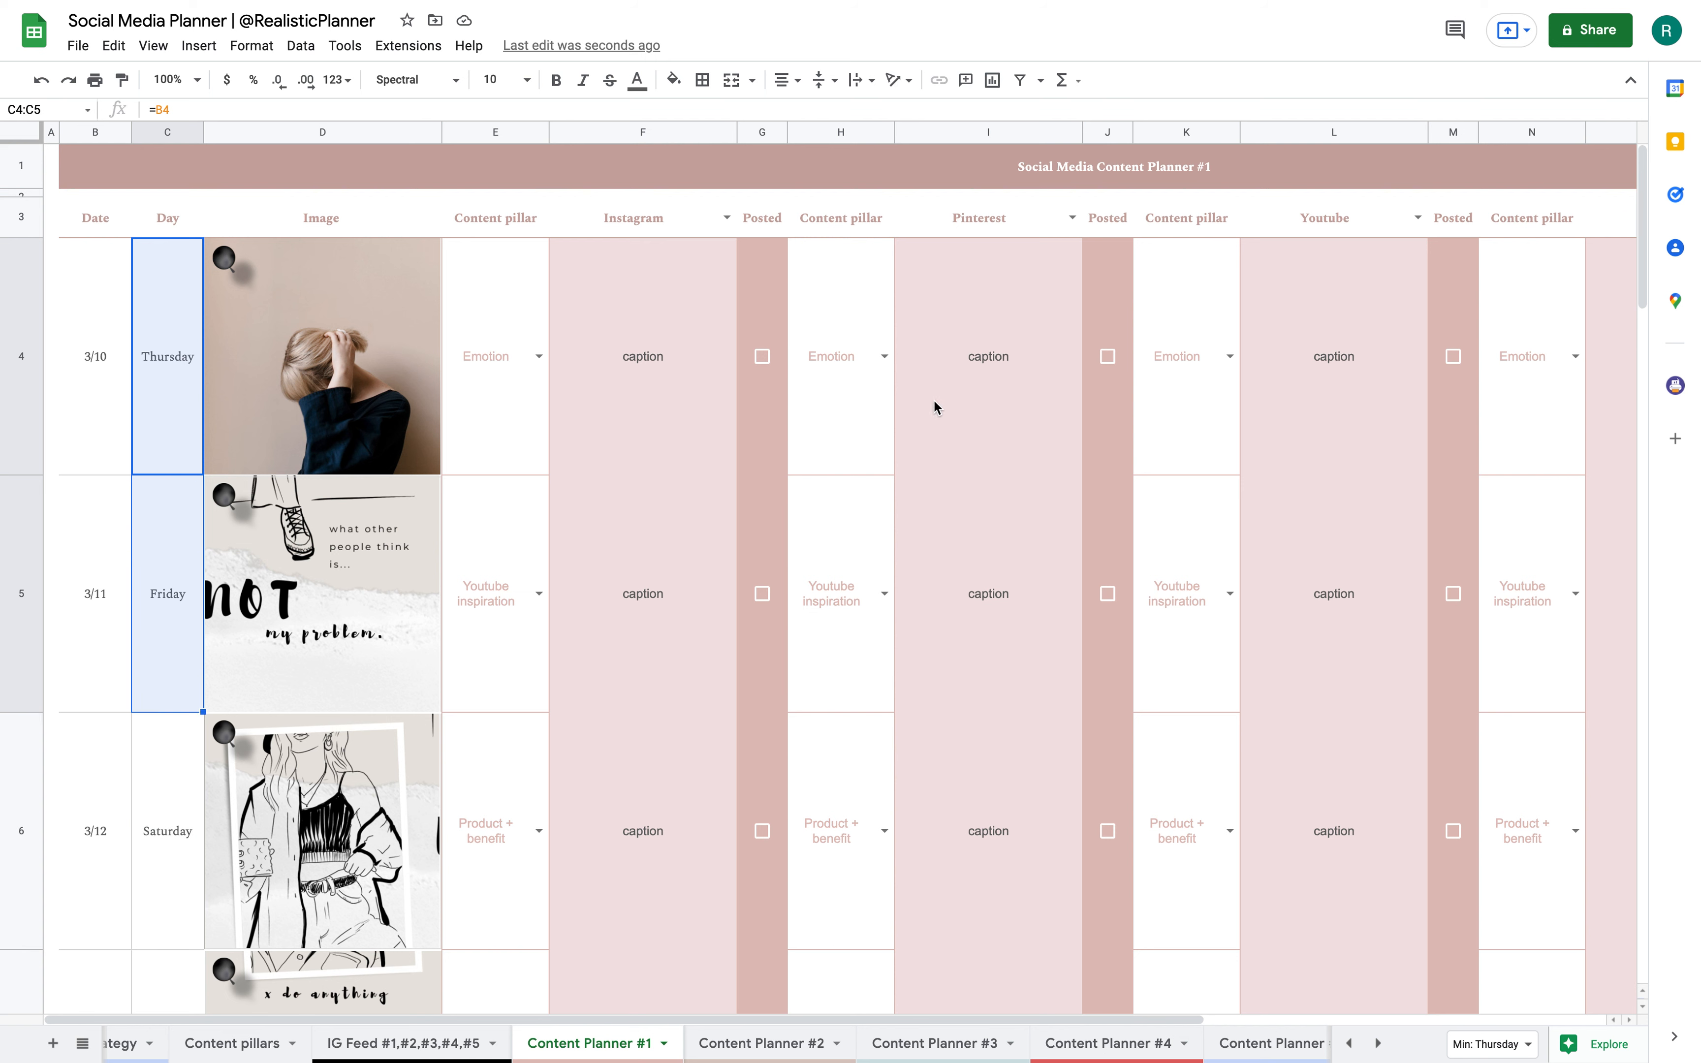
{"action": "left_click", "coordinate": [161, 334]}
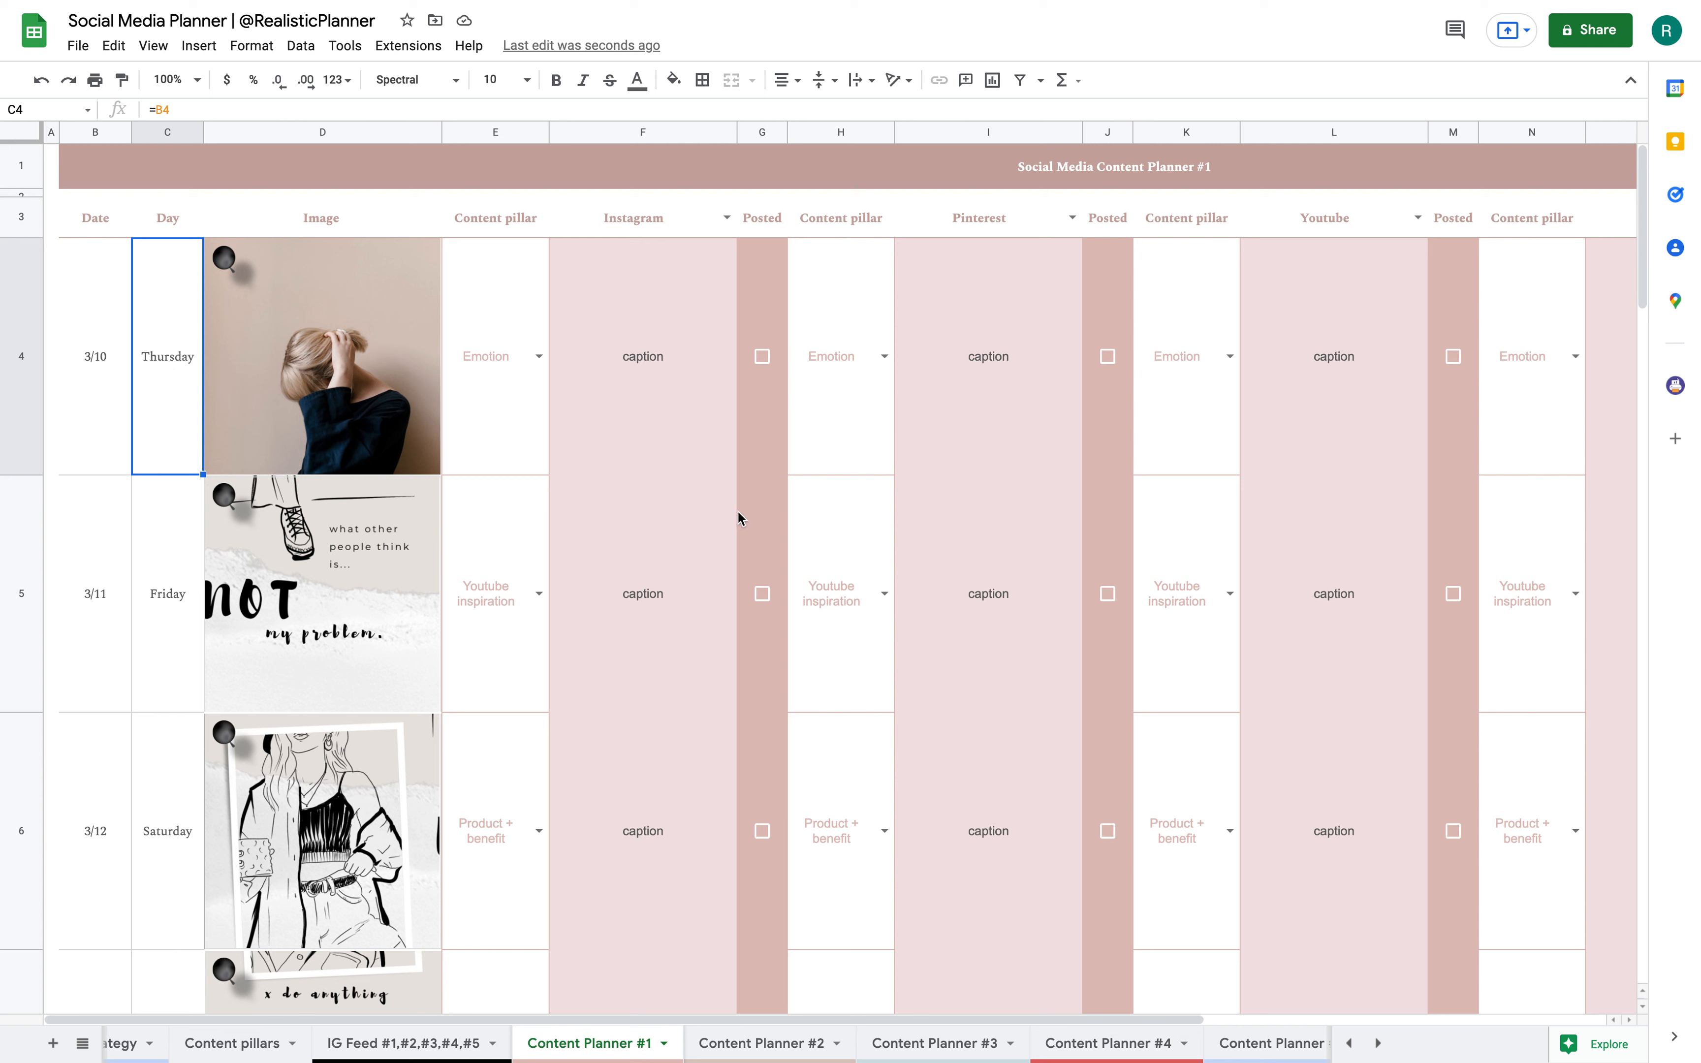
{"action": "scroll", "coordinate": [739, 518], "scroll_direction": "right", "scroll_amount": 1}
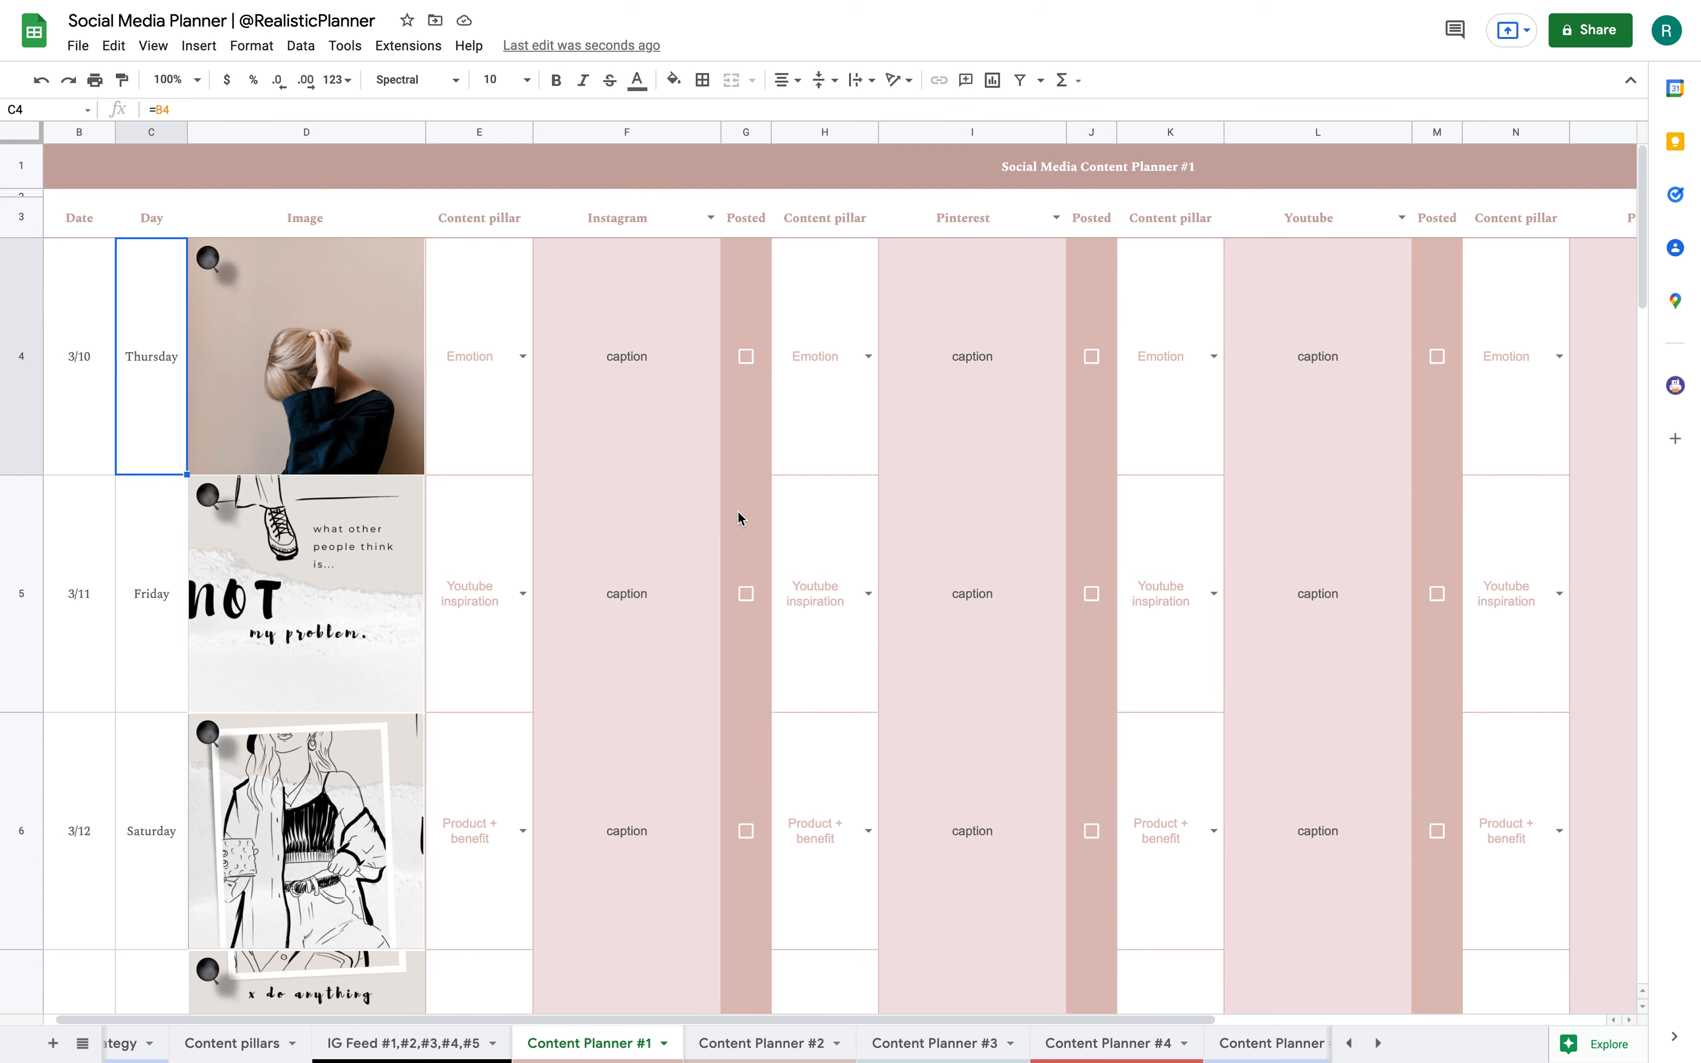
{"action": "left_click", "coordinate": [365, 354]}
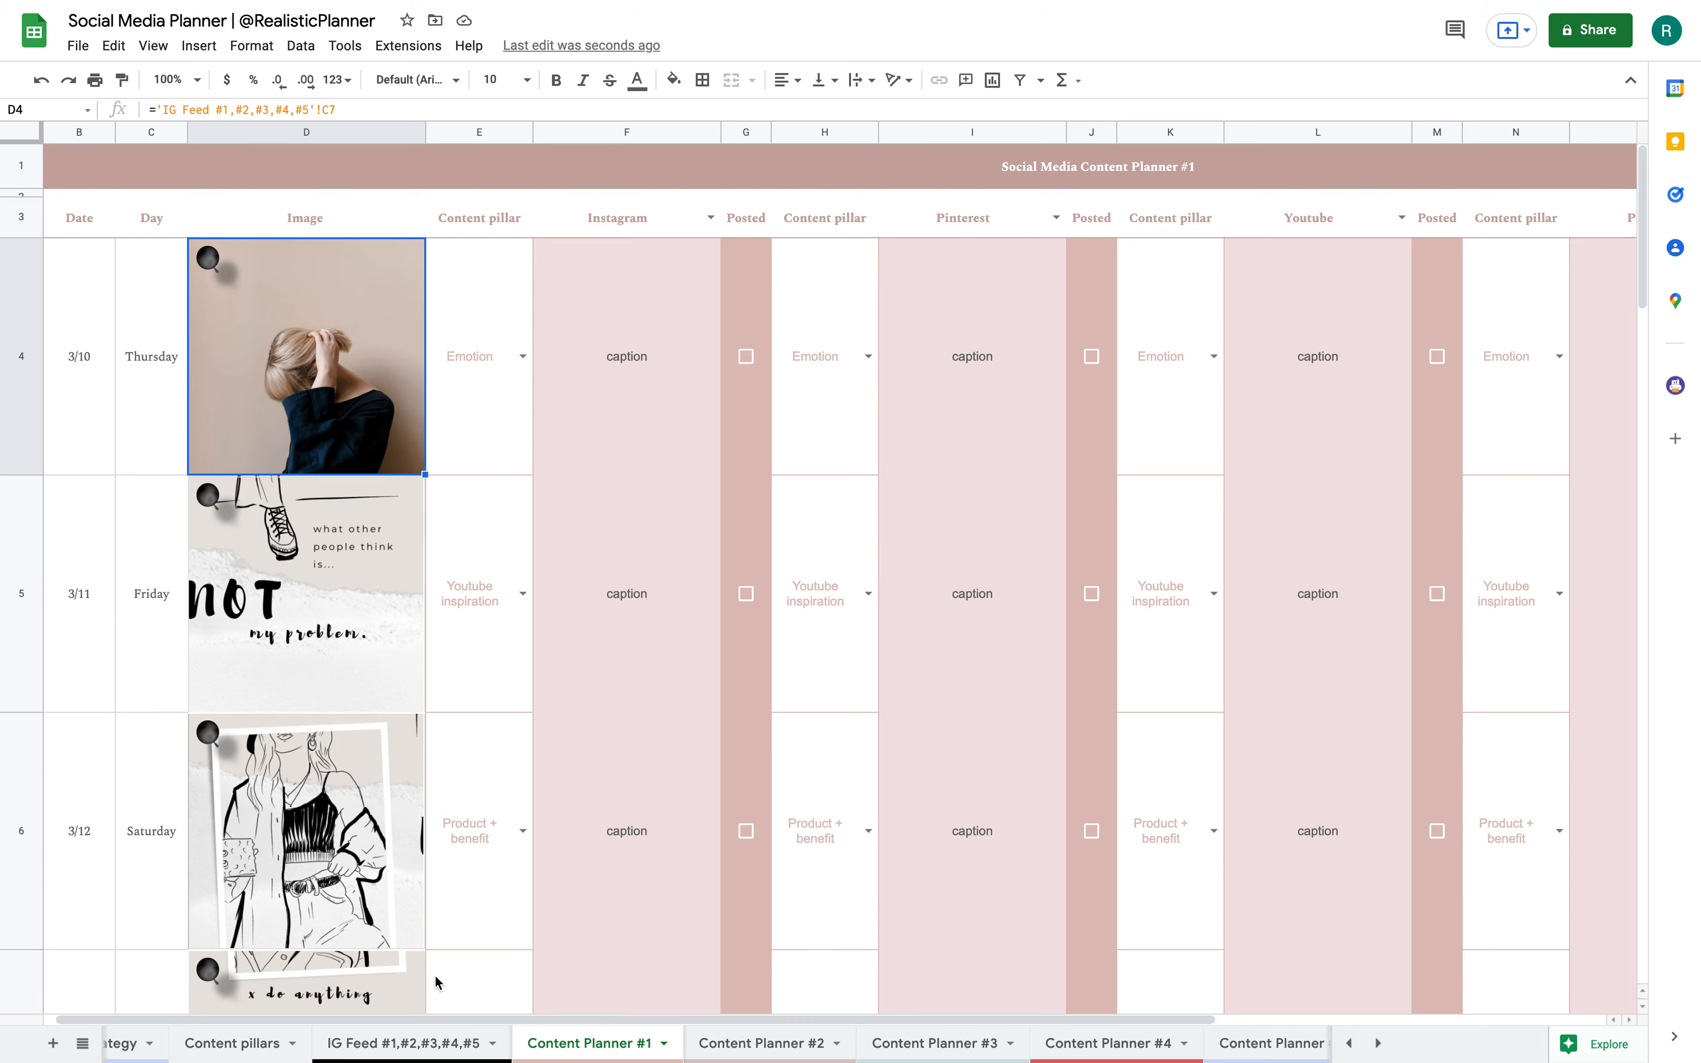
Delete the image in cell C7 of Instagram Feed #1 and check the first post's image in Content Planner #1.
{"action": "left_click", "coordinate": [394, 1043]}
{"action": "scroll", "coordinate": [469, 743], "scroll_direction": "down", "scroll_amount": 5}
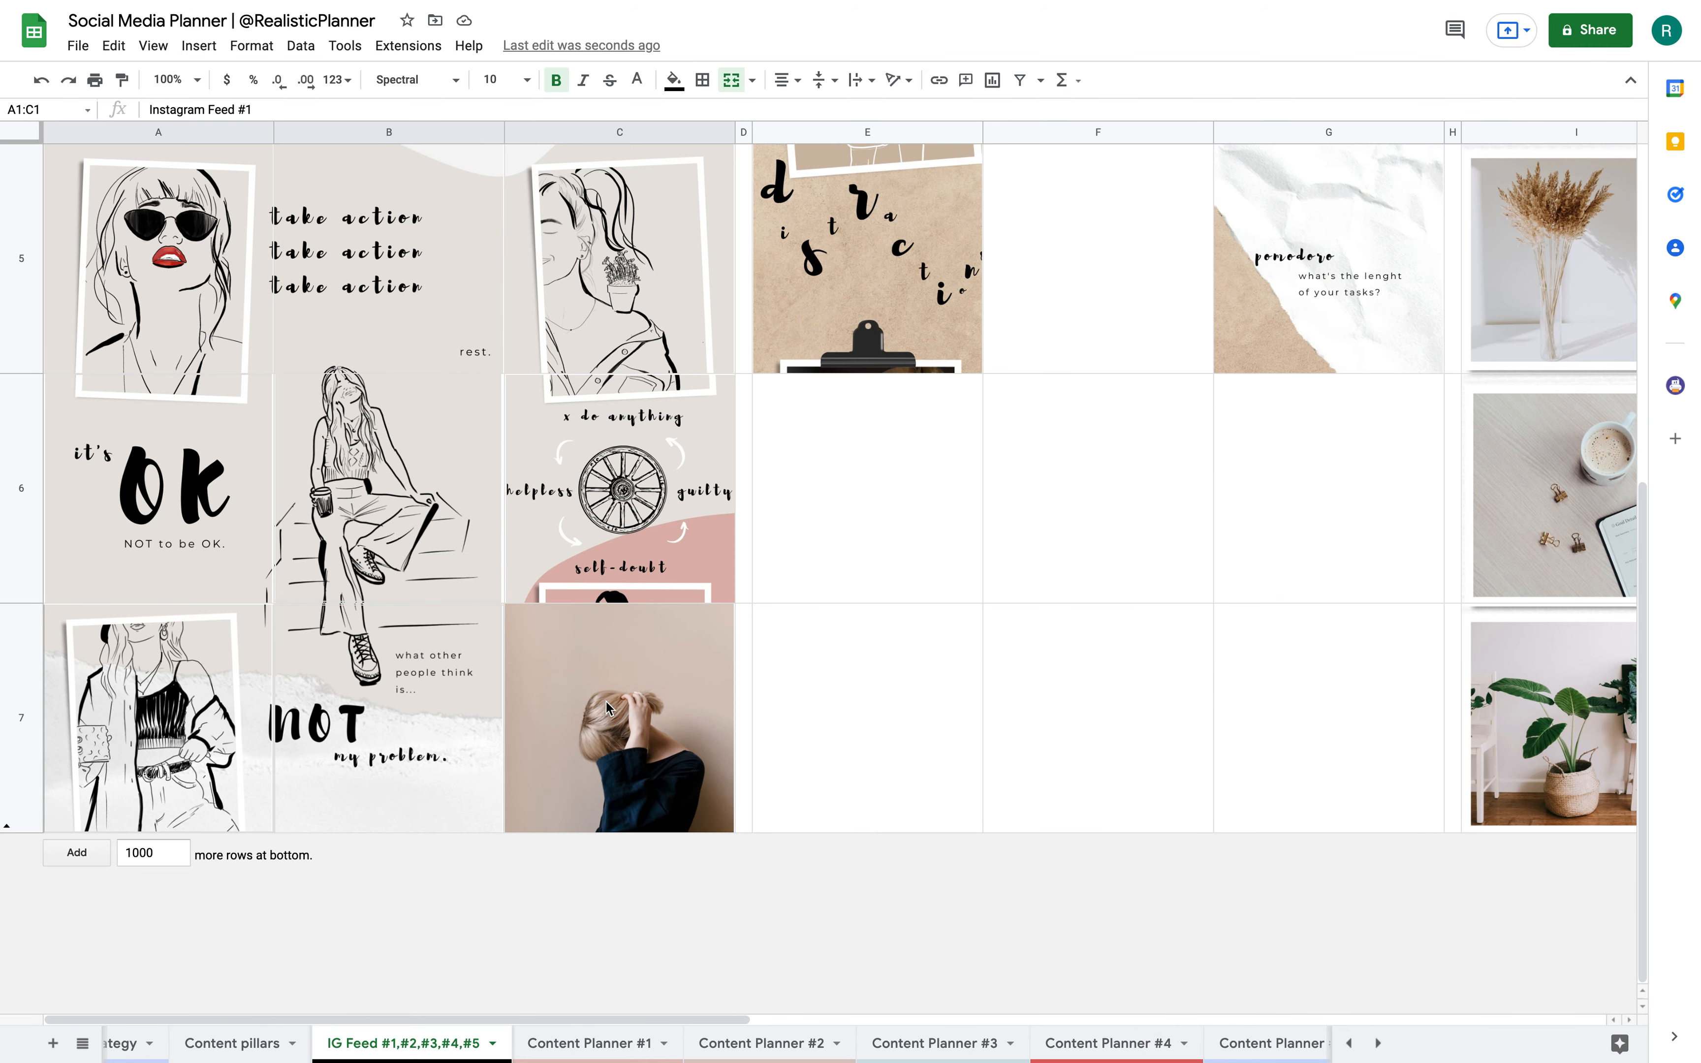
{"action": "left_click", "coordinate": [605, 685]}
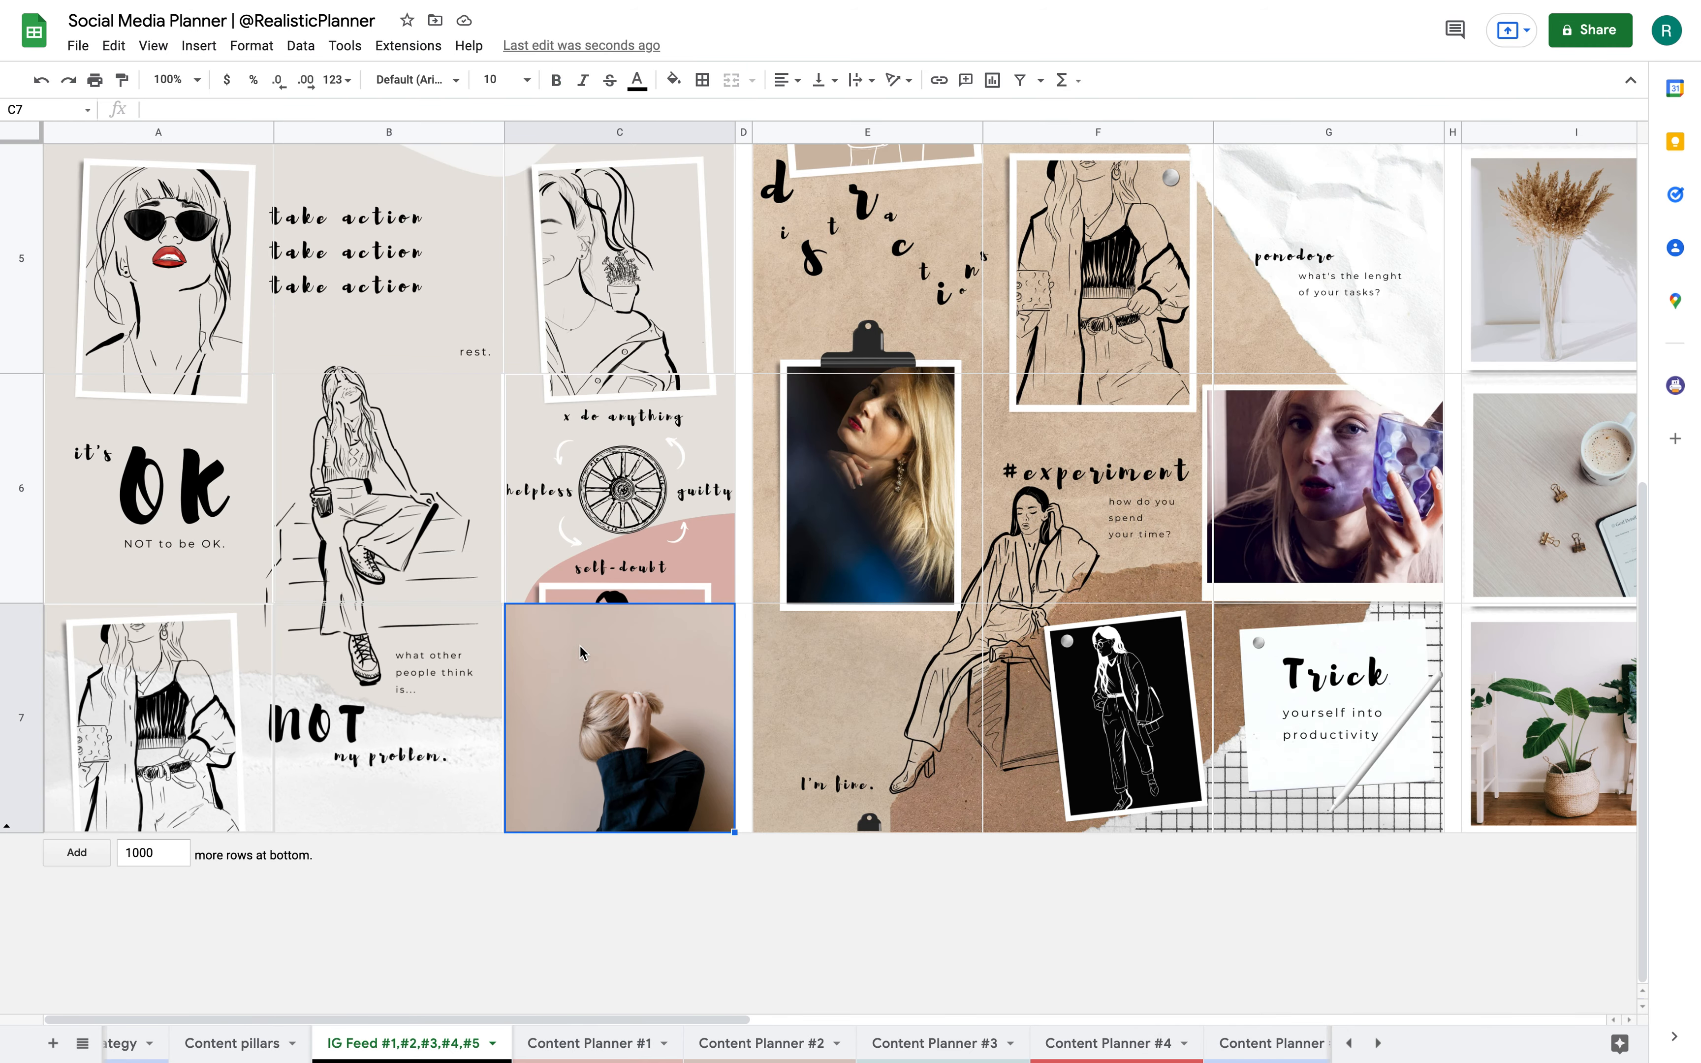
{"action": "key", "text": "Delete"}
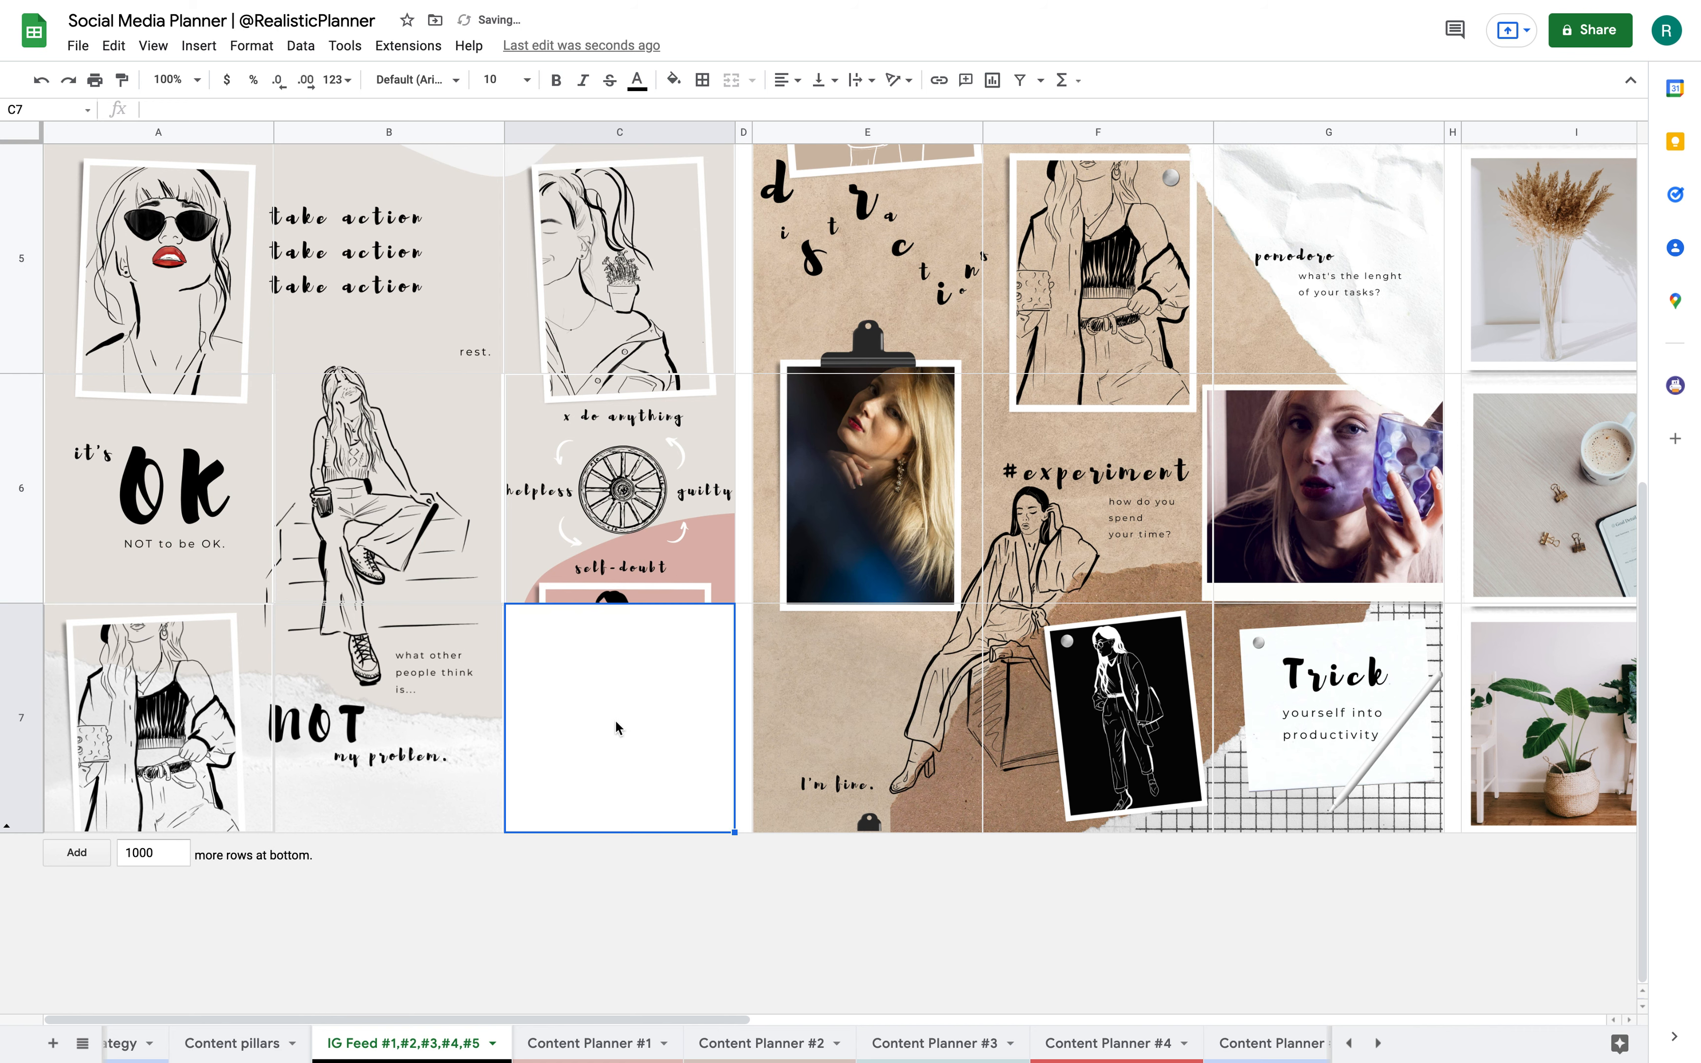
{"action": "left_click", "coordinate": [608, 1043]}
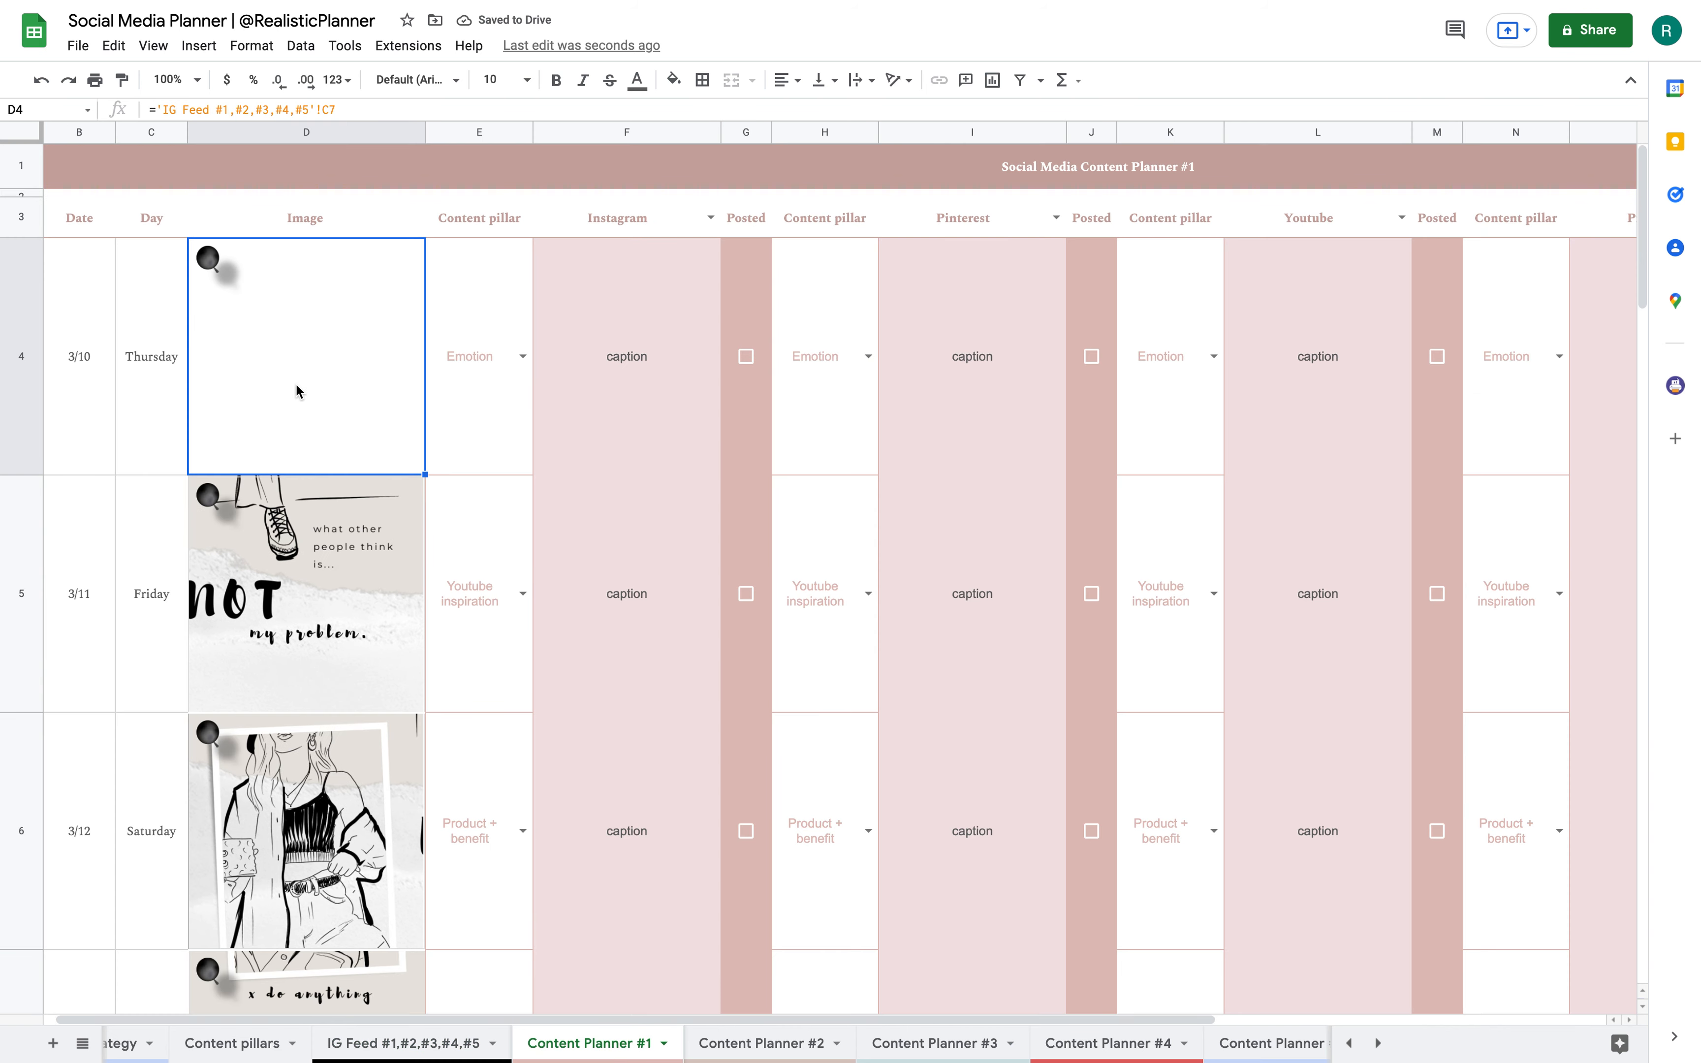
Undo the image deletion in Instagram Feed #1 and check the first post's image in Content Planner #1 again.
{"action": "left_click", "coordinate": [404, 1043]}
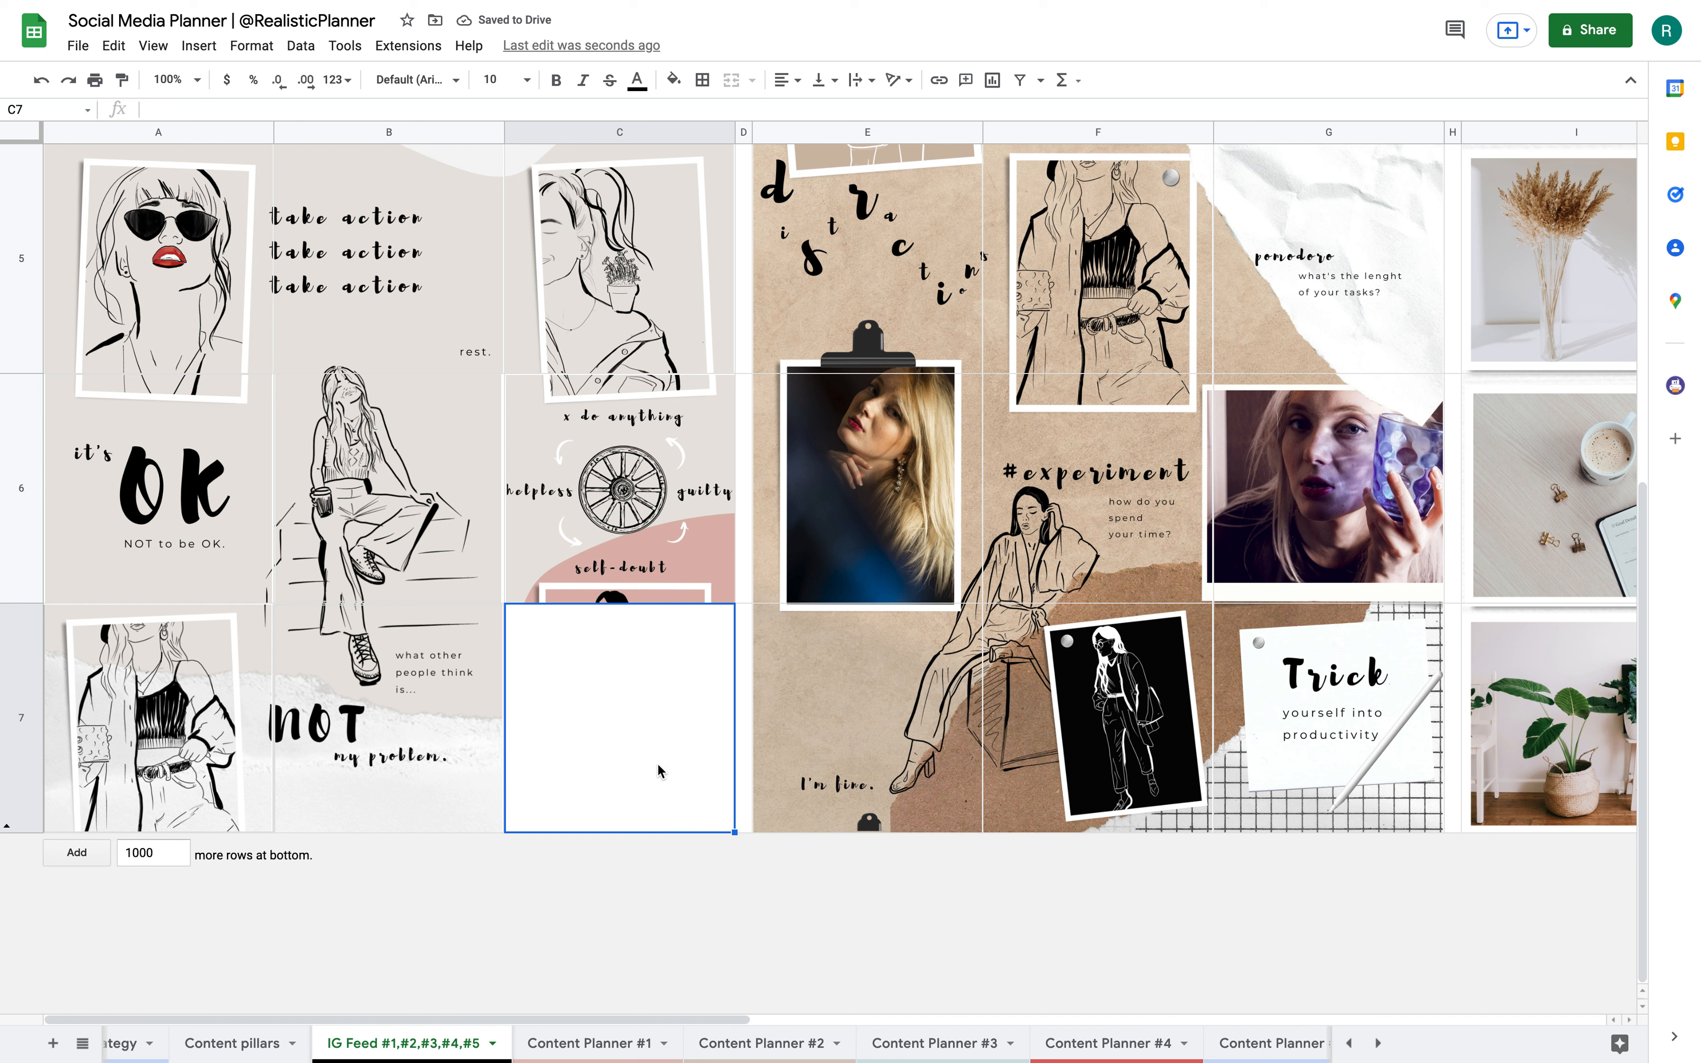
{"action": "key", "text": "ctrl+z"}
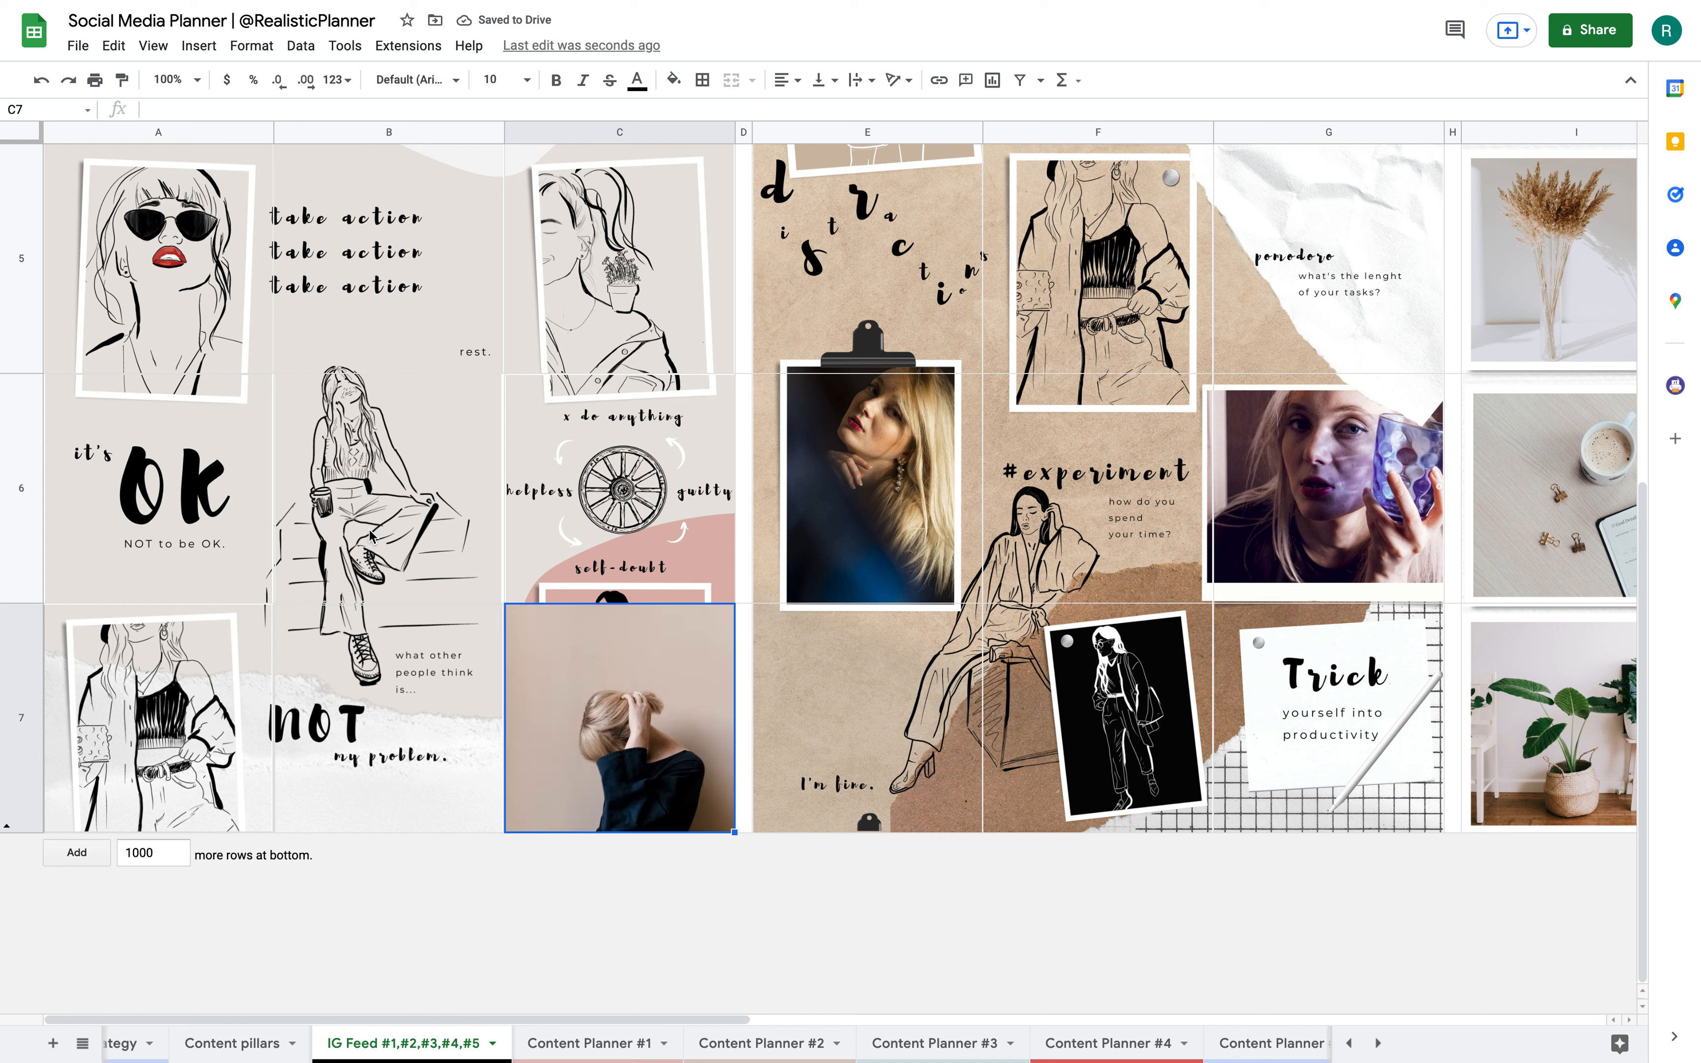
{"action": "scroll", "coordinate": [349, 775], "scroll_direction": "up", "scroll_amount": 10}
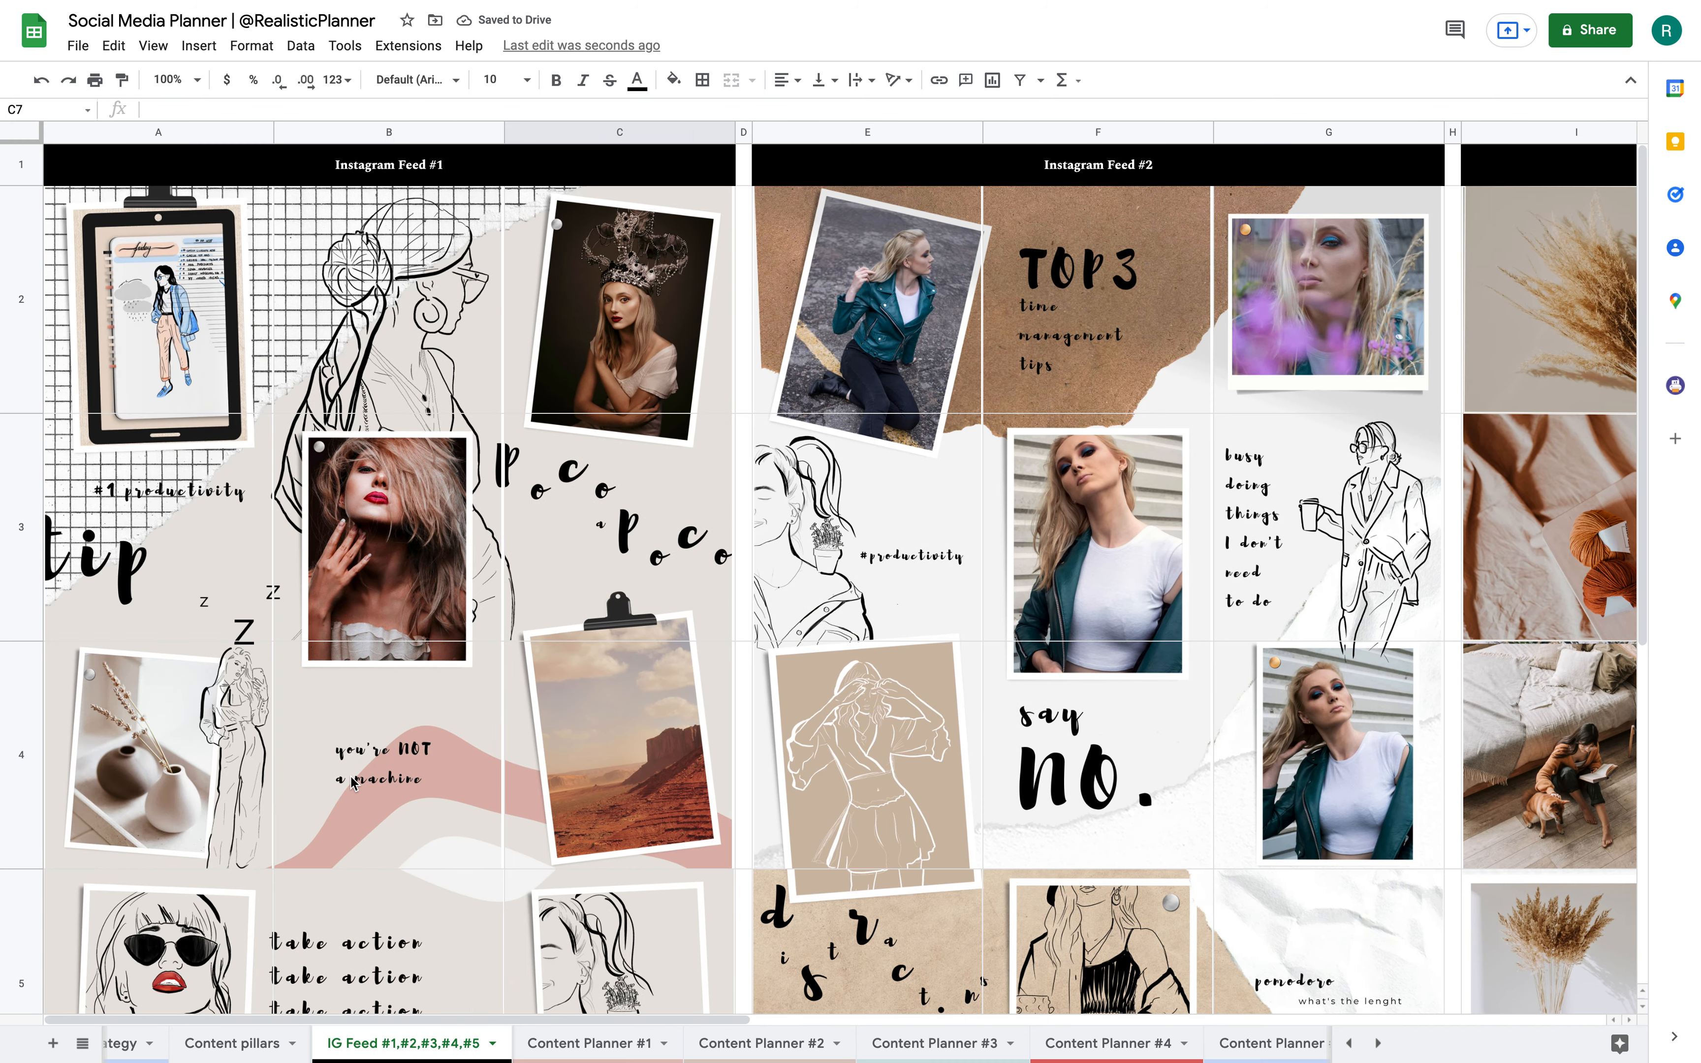
{"action": "left_click", "coordinate": [589, 1042]}
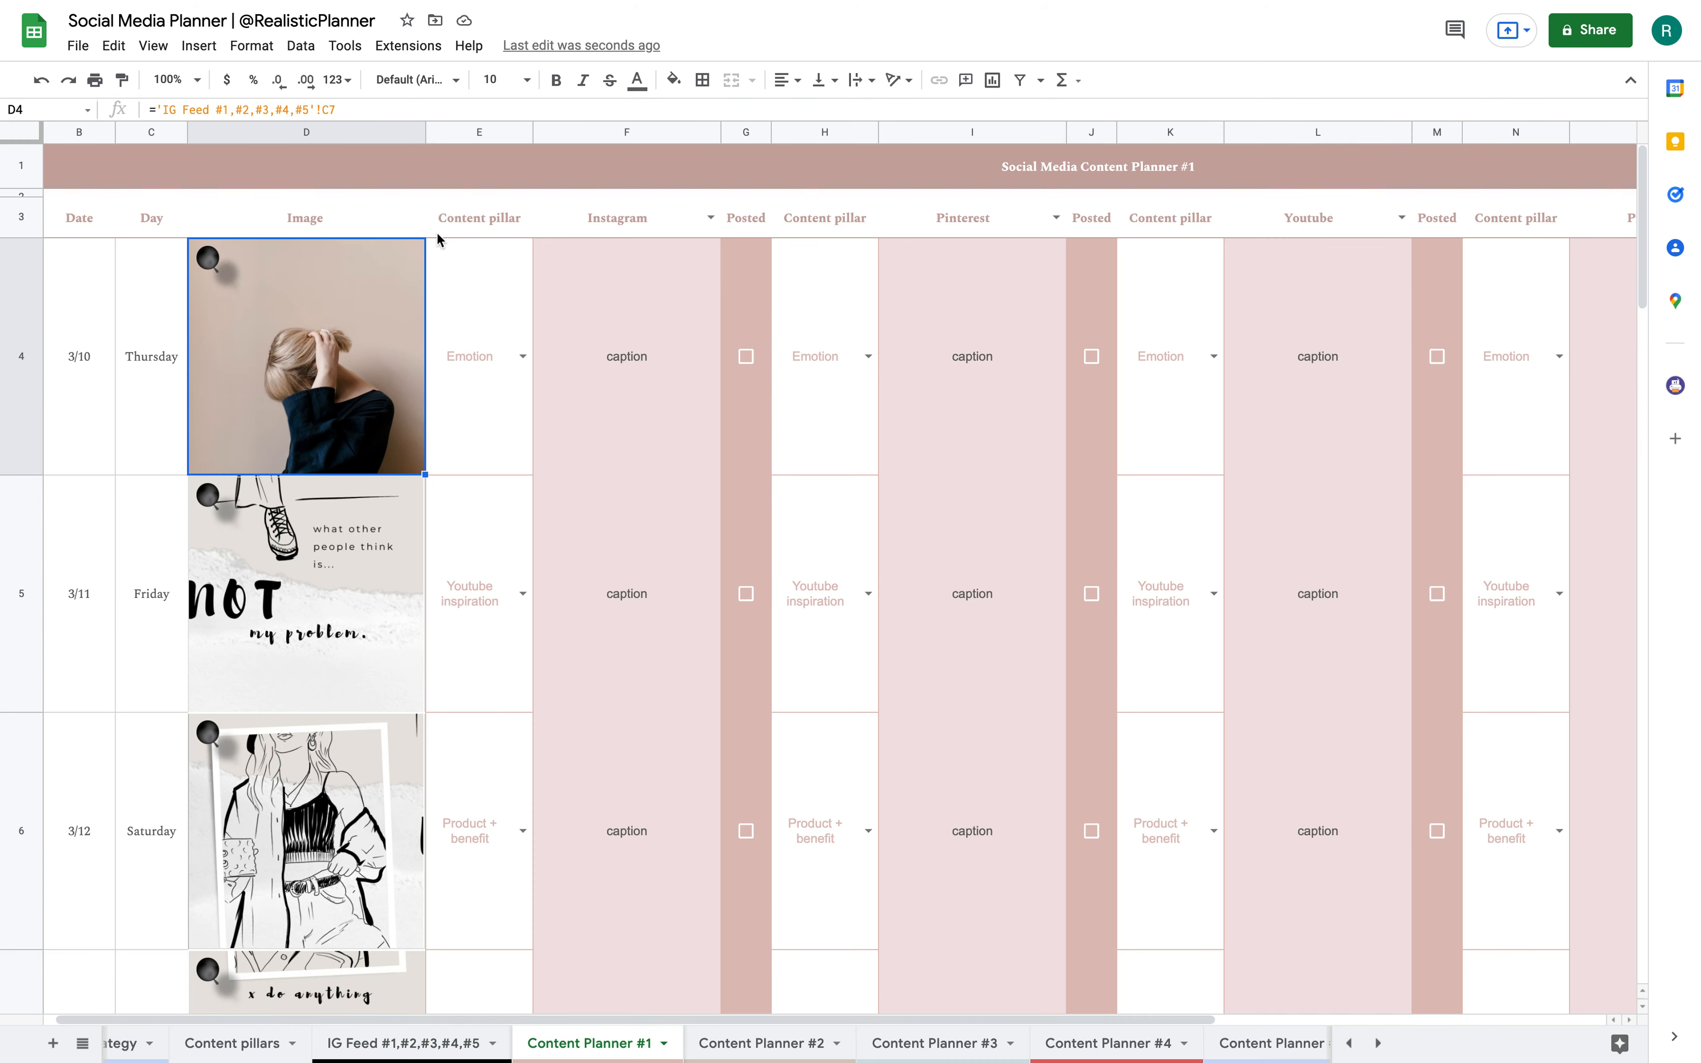
Try widening the first Content pillar column in Content Planner #1 and undo the resize.
{"action": "left_click", "coordinate": [498, 131]}
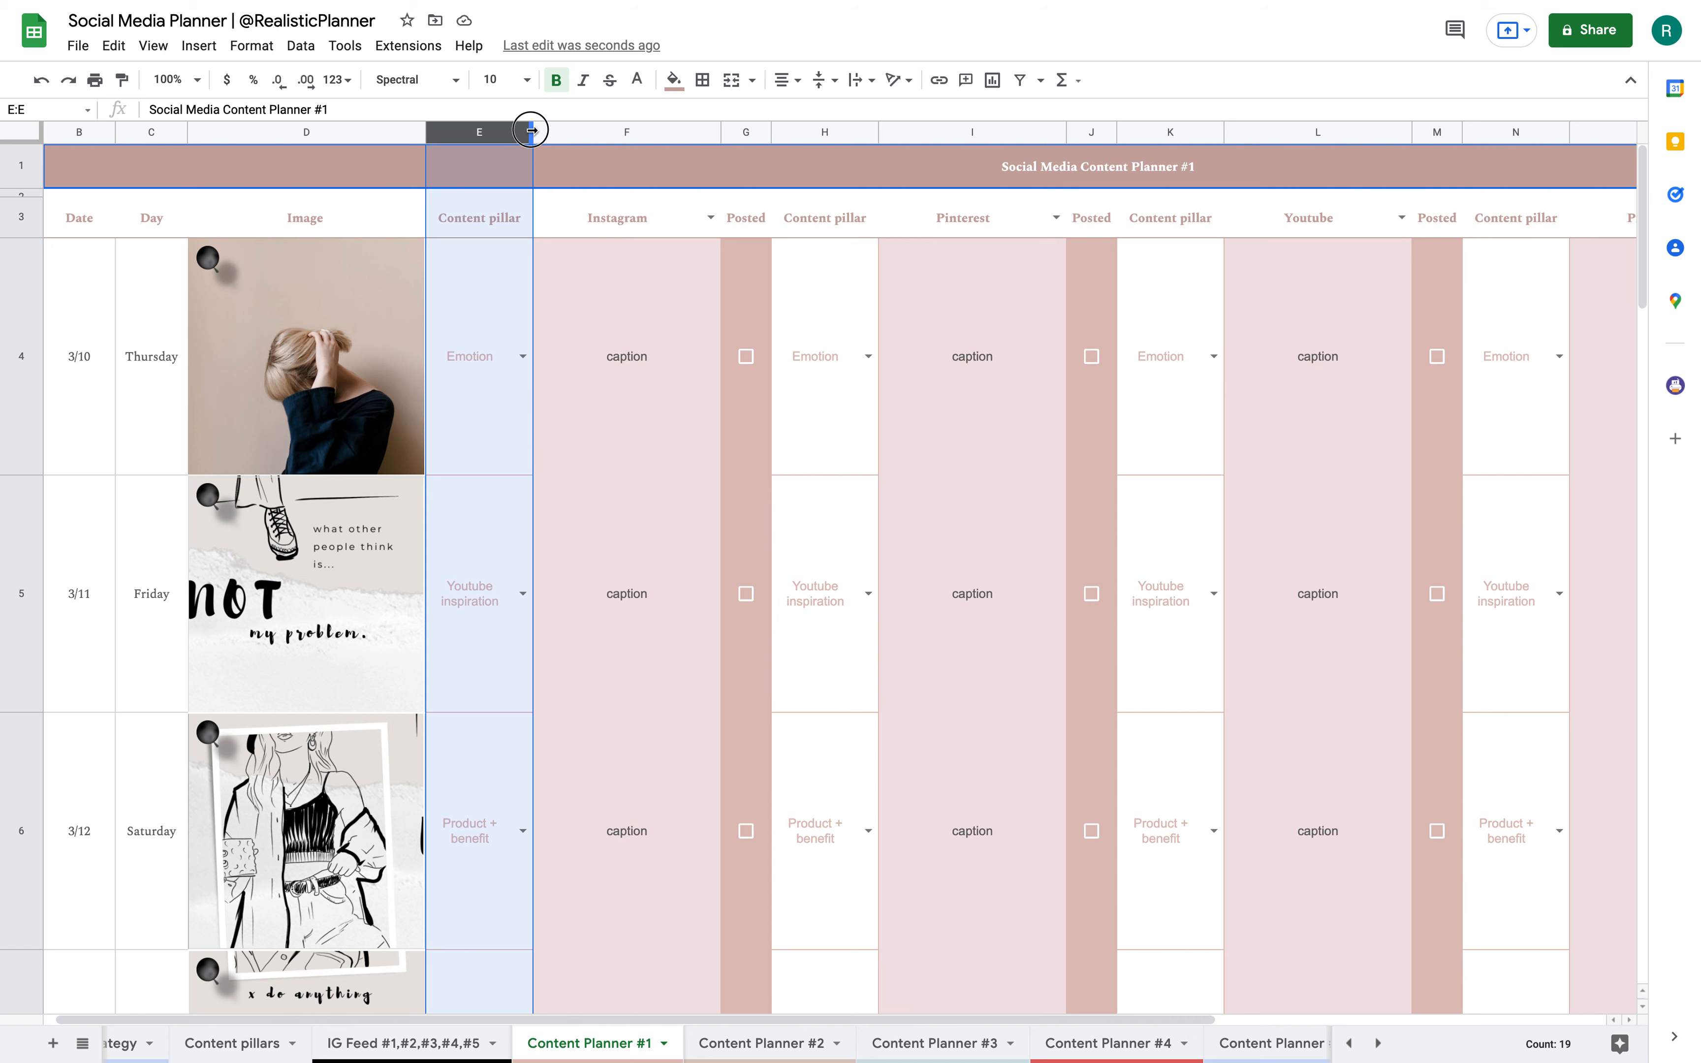
{"action": "left_click_drag", "start_coordinate": [532, 131], "coordinate": [888, 131]}
{"action": "key", "text": "ctrl+z"}
{"action": "scroll", "coordinate": [890, 276], "scroll_direction": "right", "scroll_amount": 10}
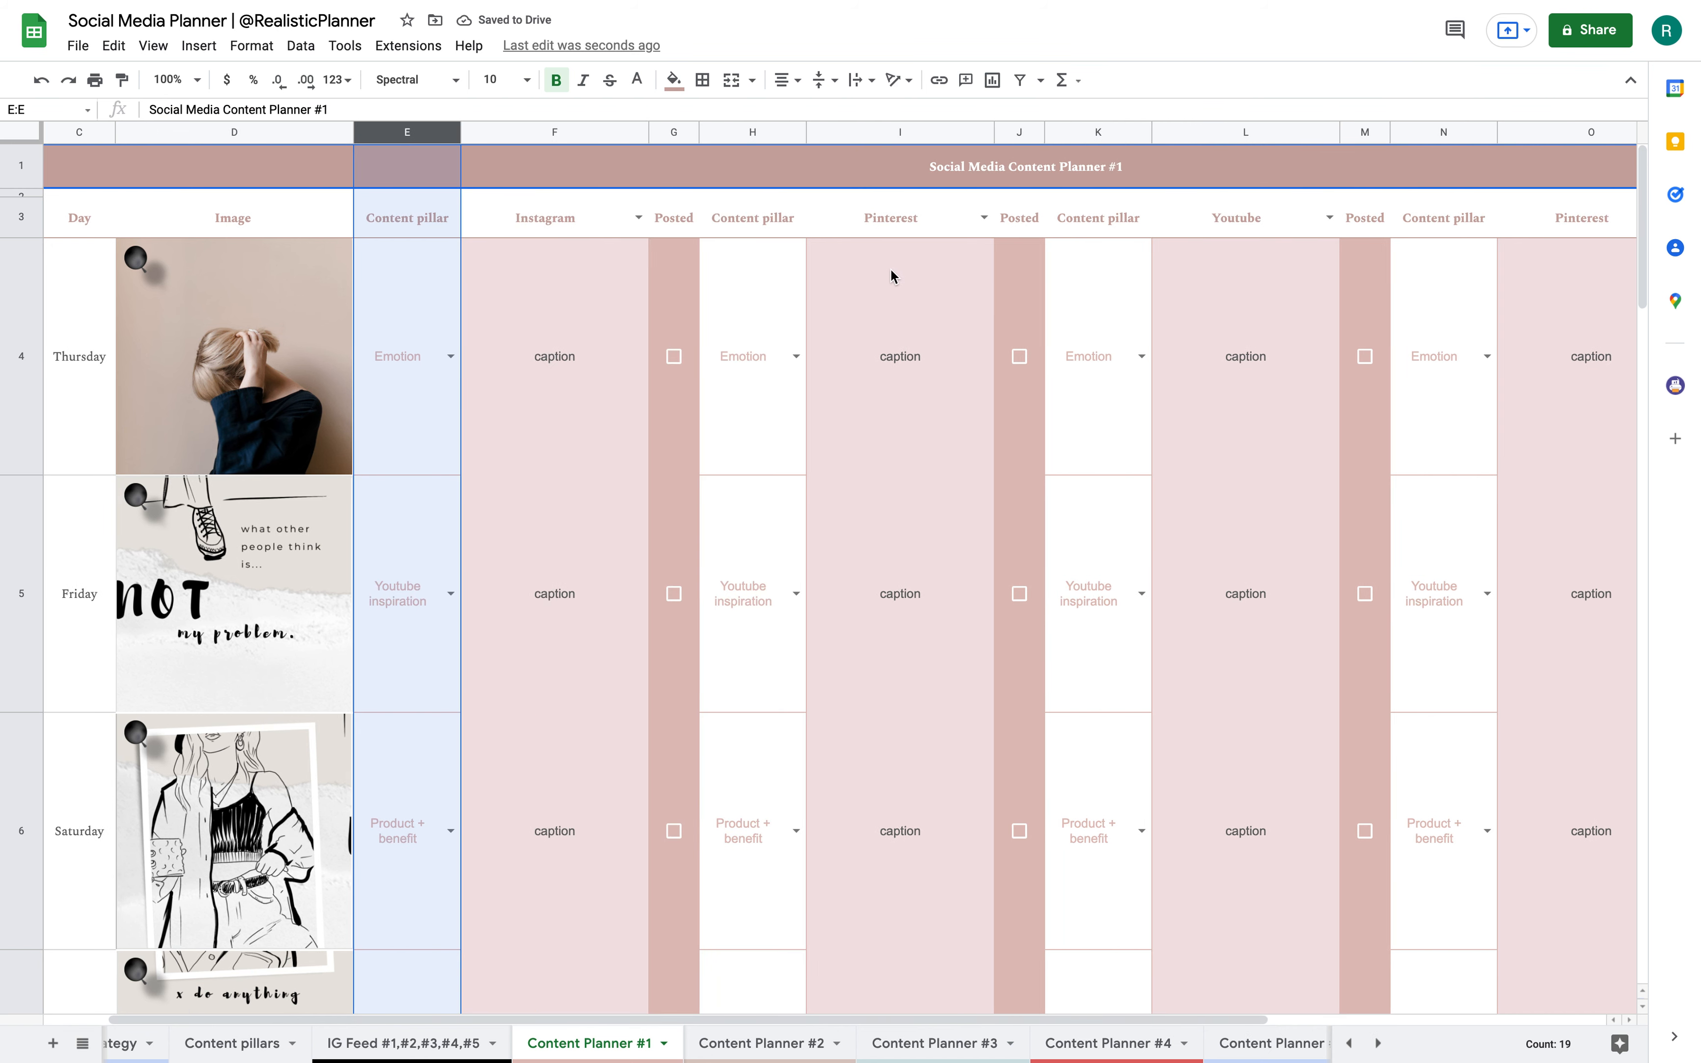
{"action": "scroll", "coordinate": [890, 276], "scroll_direction": "left", "scroll_amount": 10}
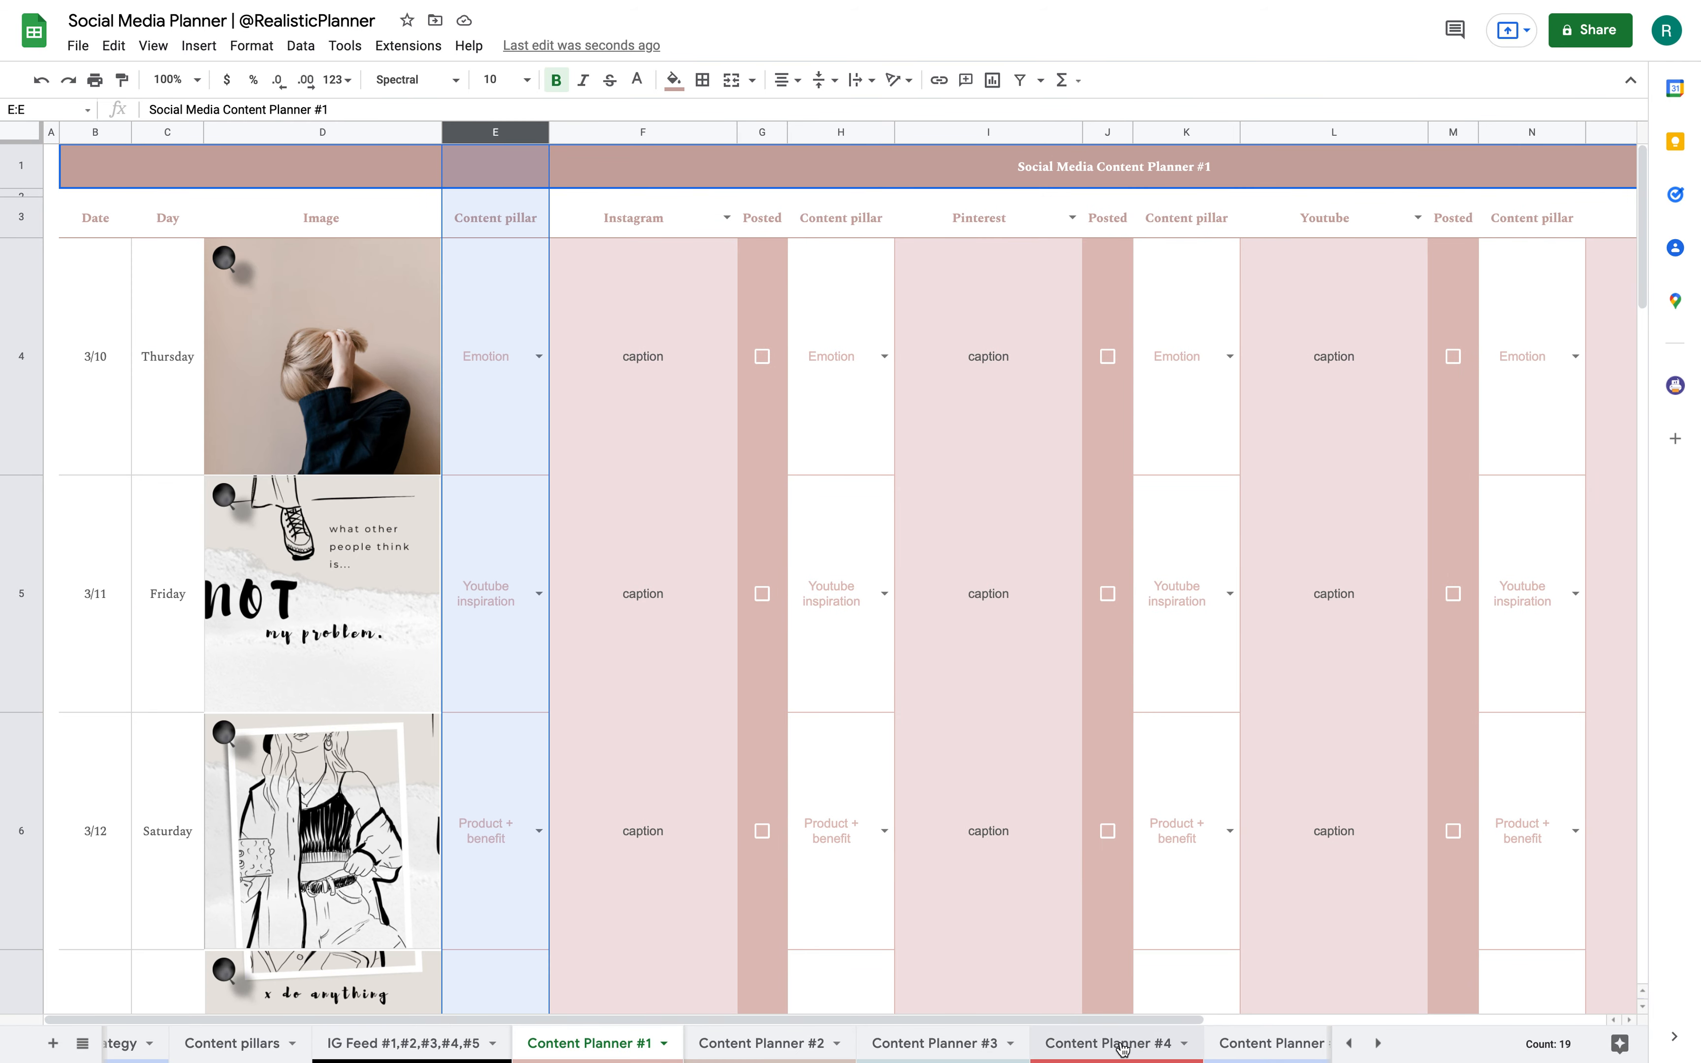
Compare the layouts of the Content Planner #2 and Content Planner #3 sheets.
{"action": "scroll", "coordinate": [1123, 1048], "scroll_direction": "right", "scroll_amount": 2}
{"action": "scroll", "coordinate": [1123, 1049], "scroll_direction": "right", "scroll_amount": 1}
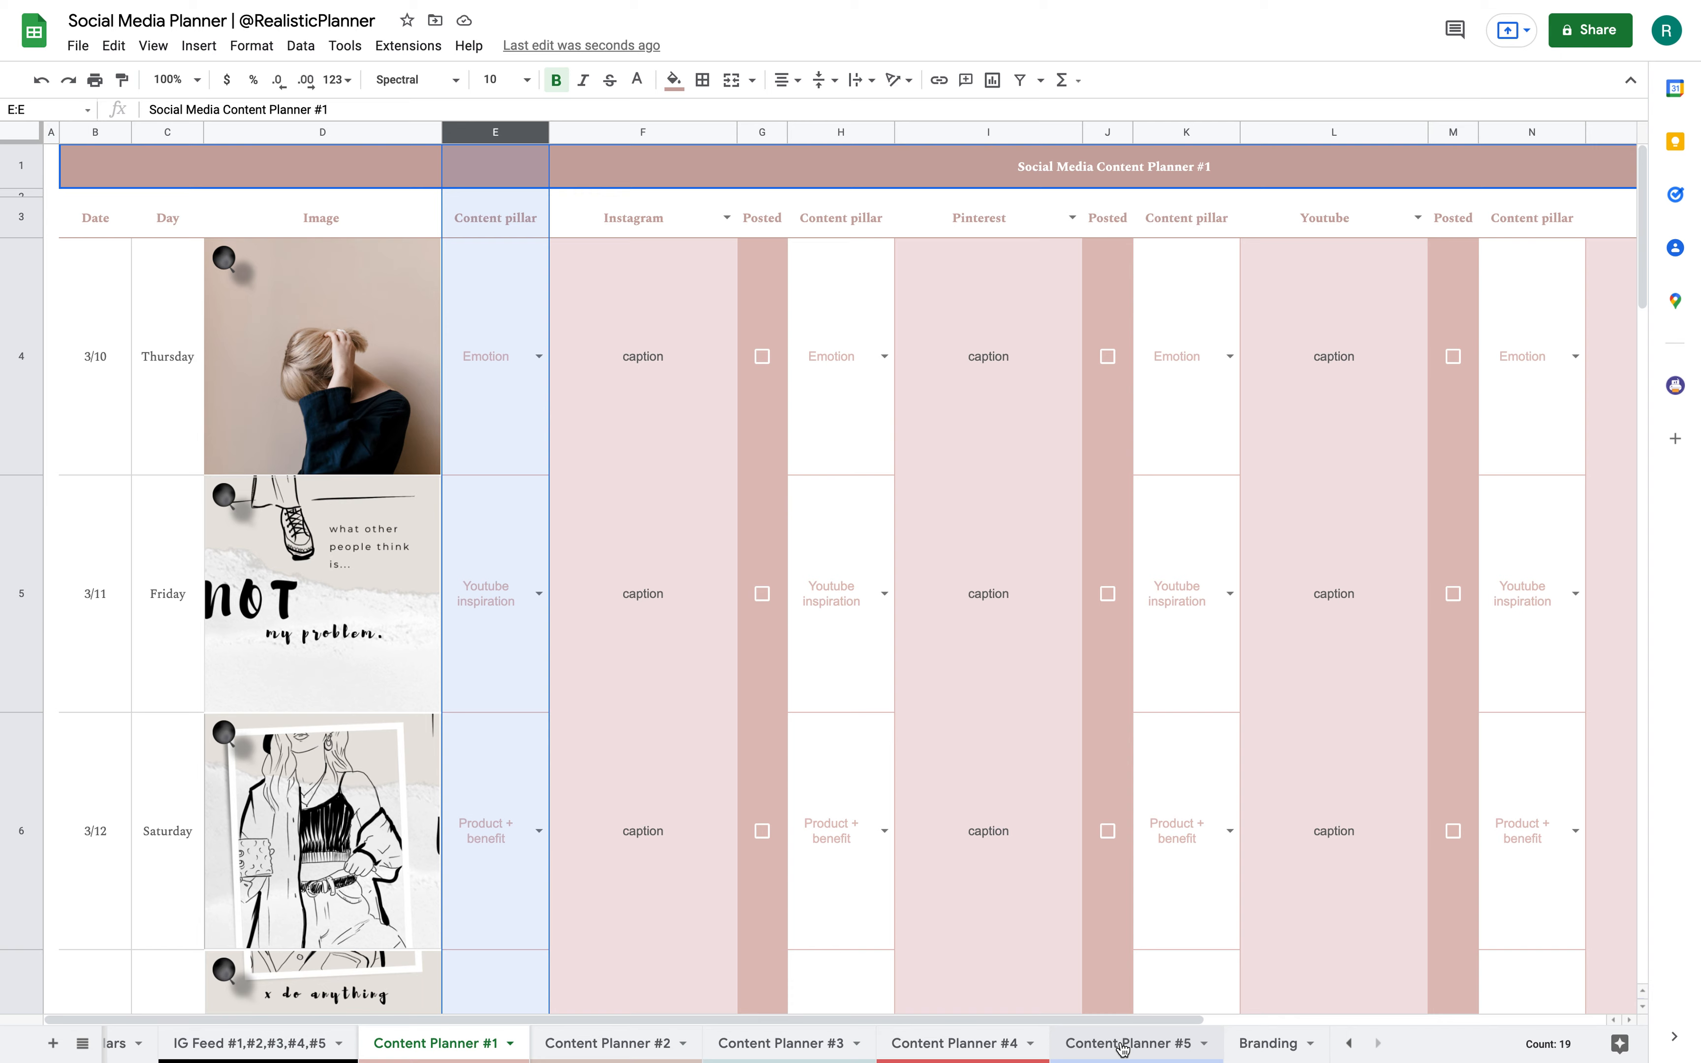
{"action": "left_click", "coordinate": [815, 1049]}
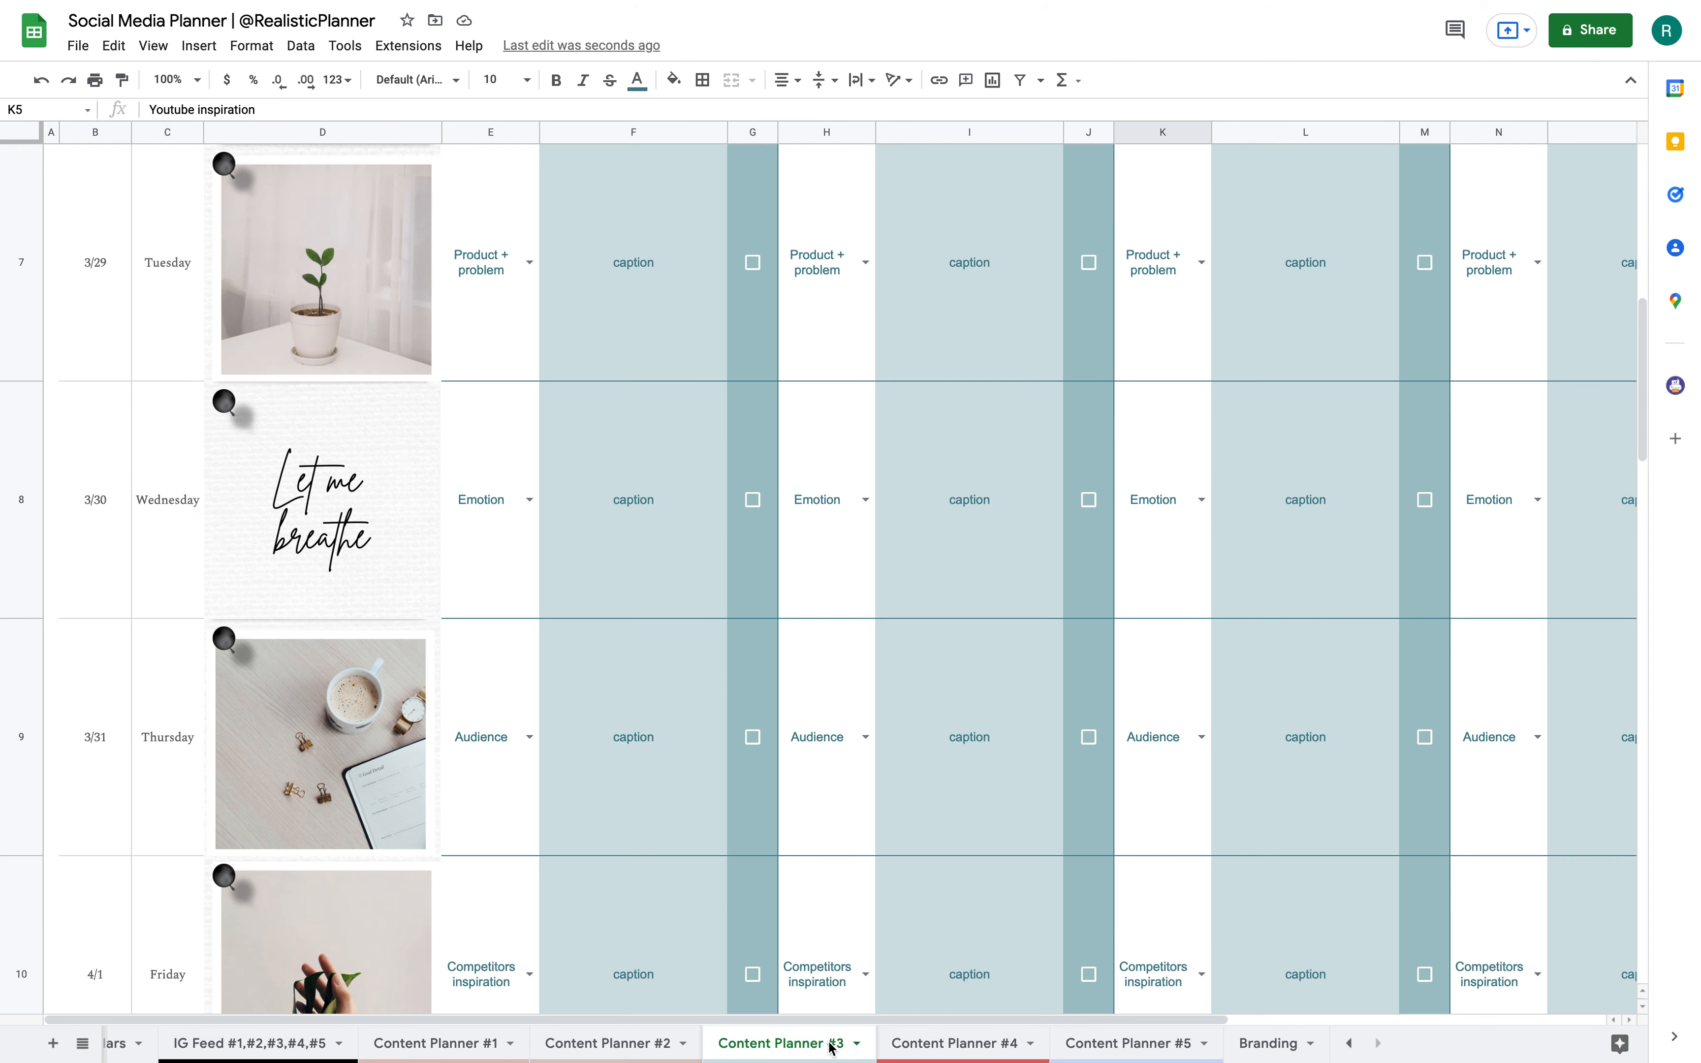
{"action": "left_click", "coordinate": [640, 1050]}
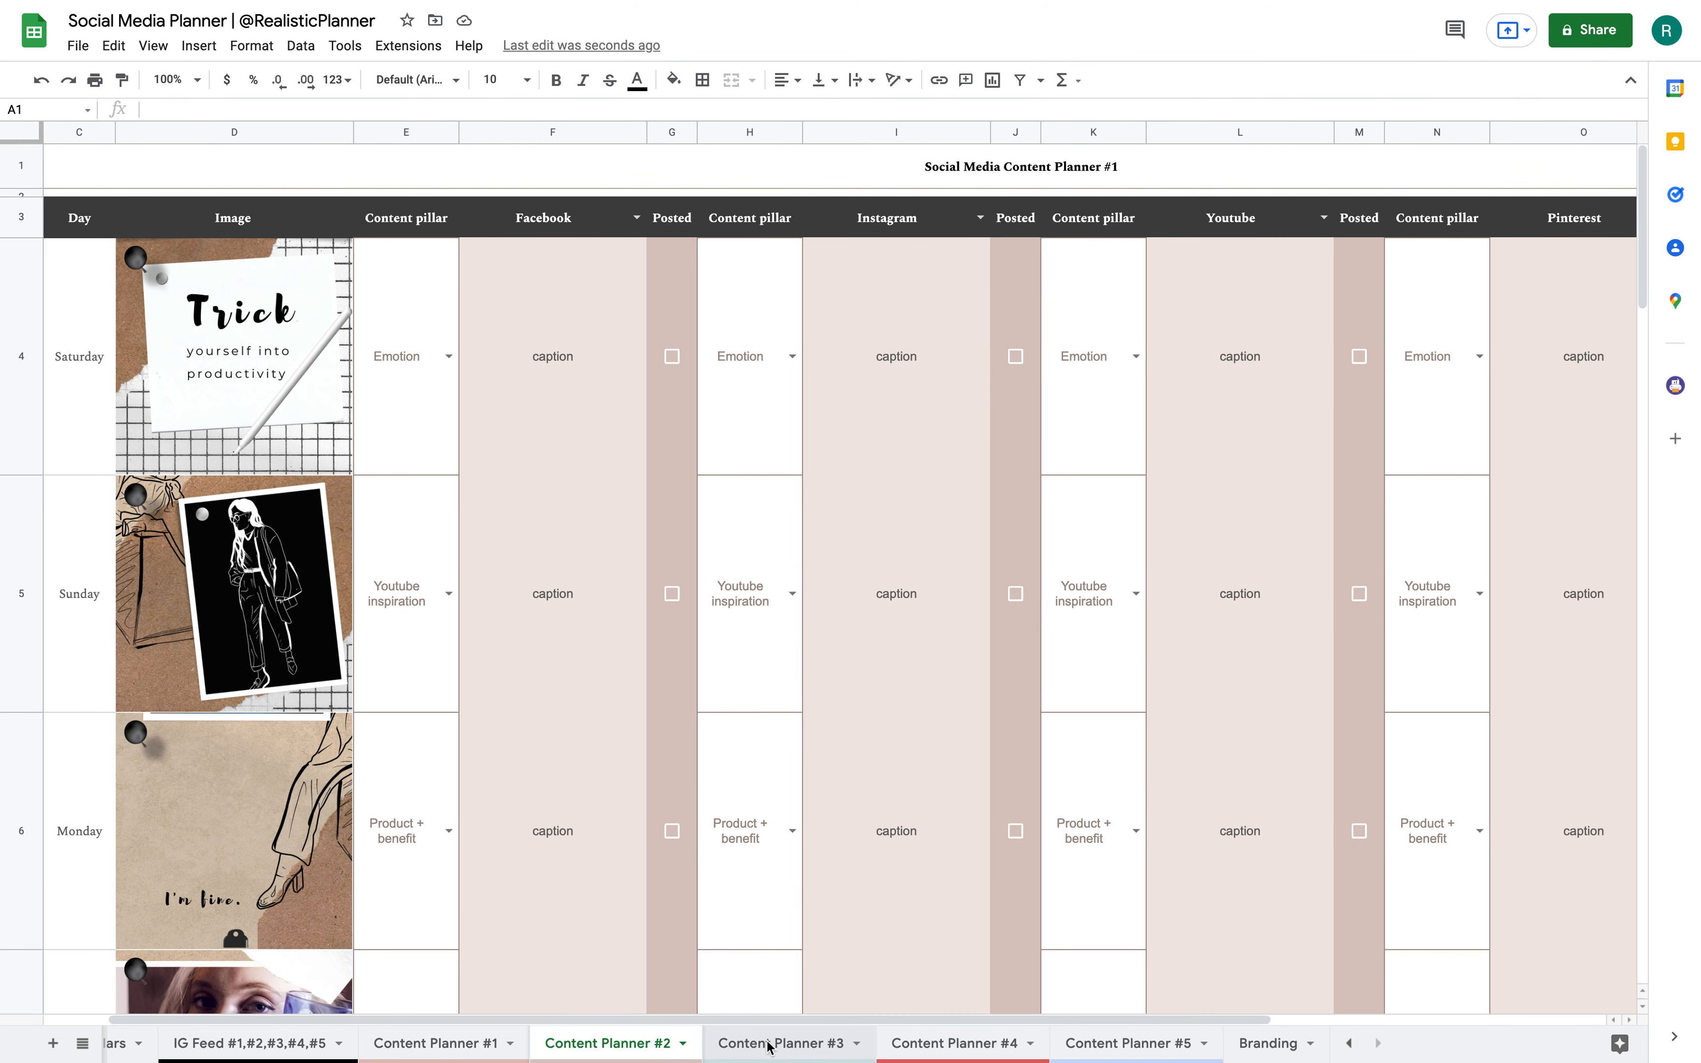
{"action": "left_click", "coordinate": [769, 1048]}
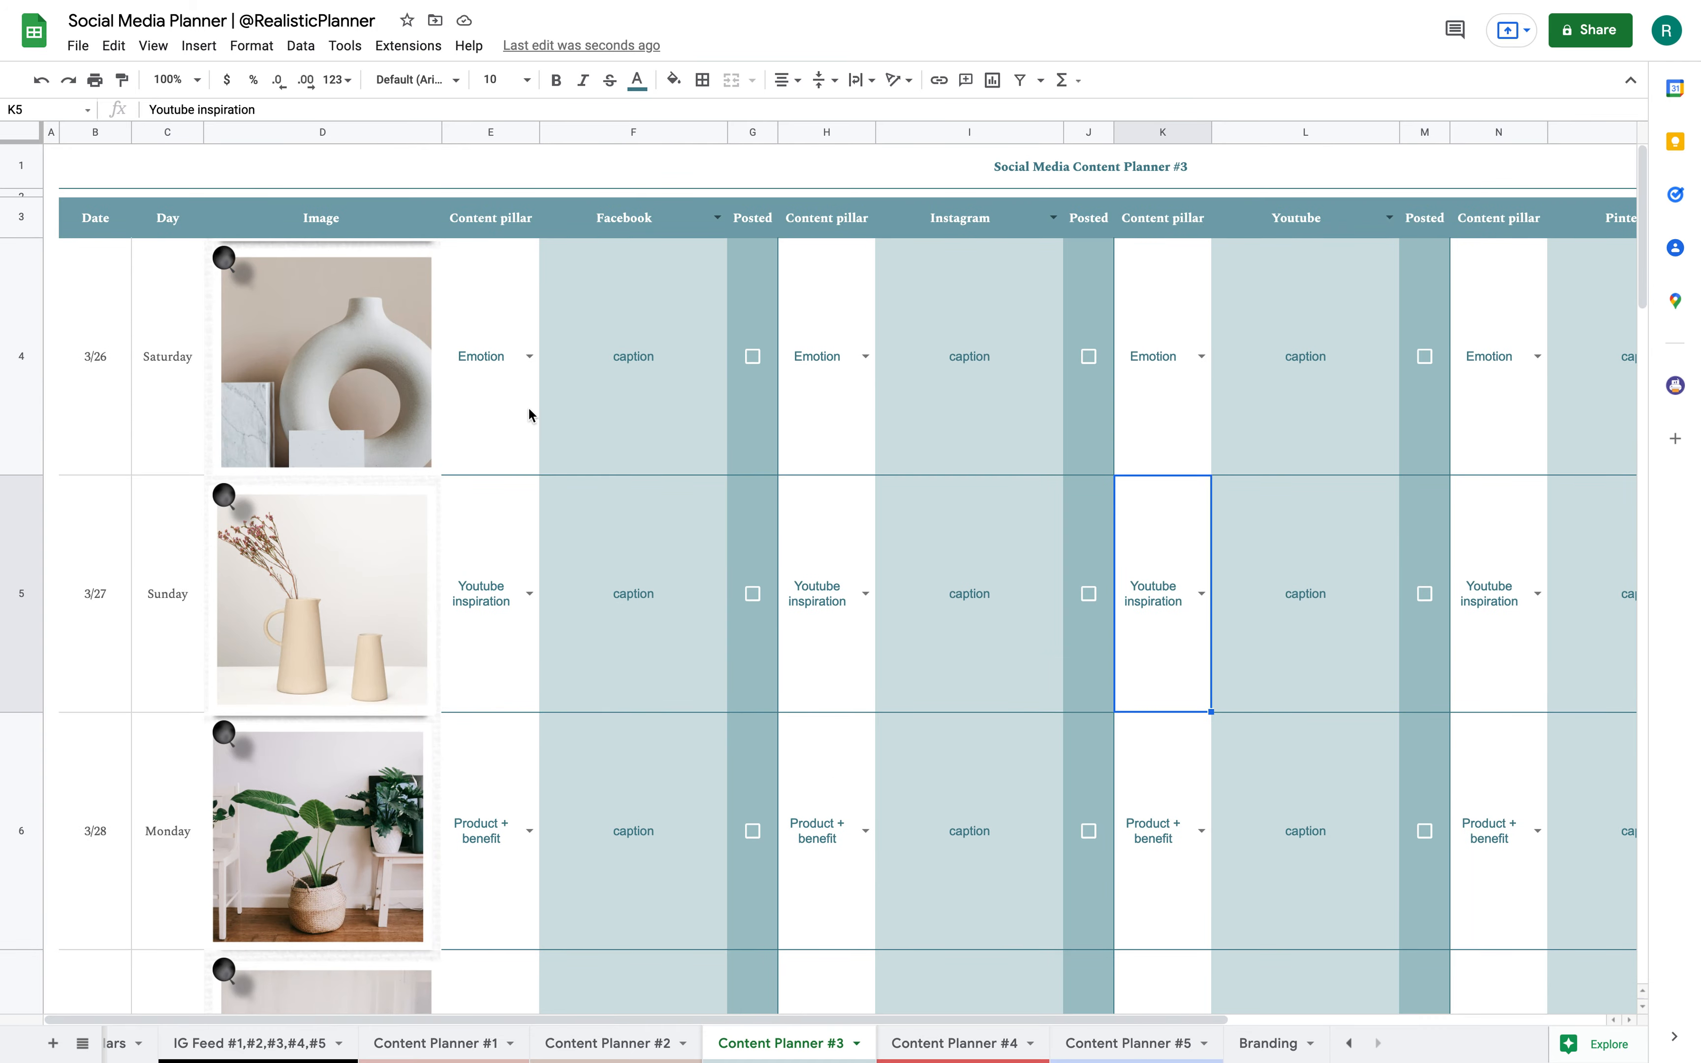
Look through Instagram Feeds #1 to #5 on the IG Feed sheet.
{"action": "left_click", "coordinate": [249, 1043]}
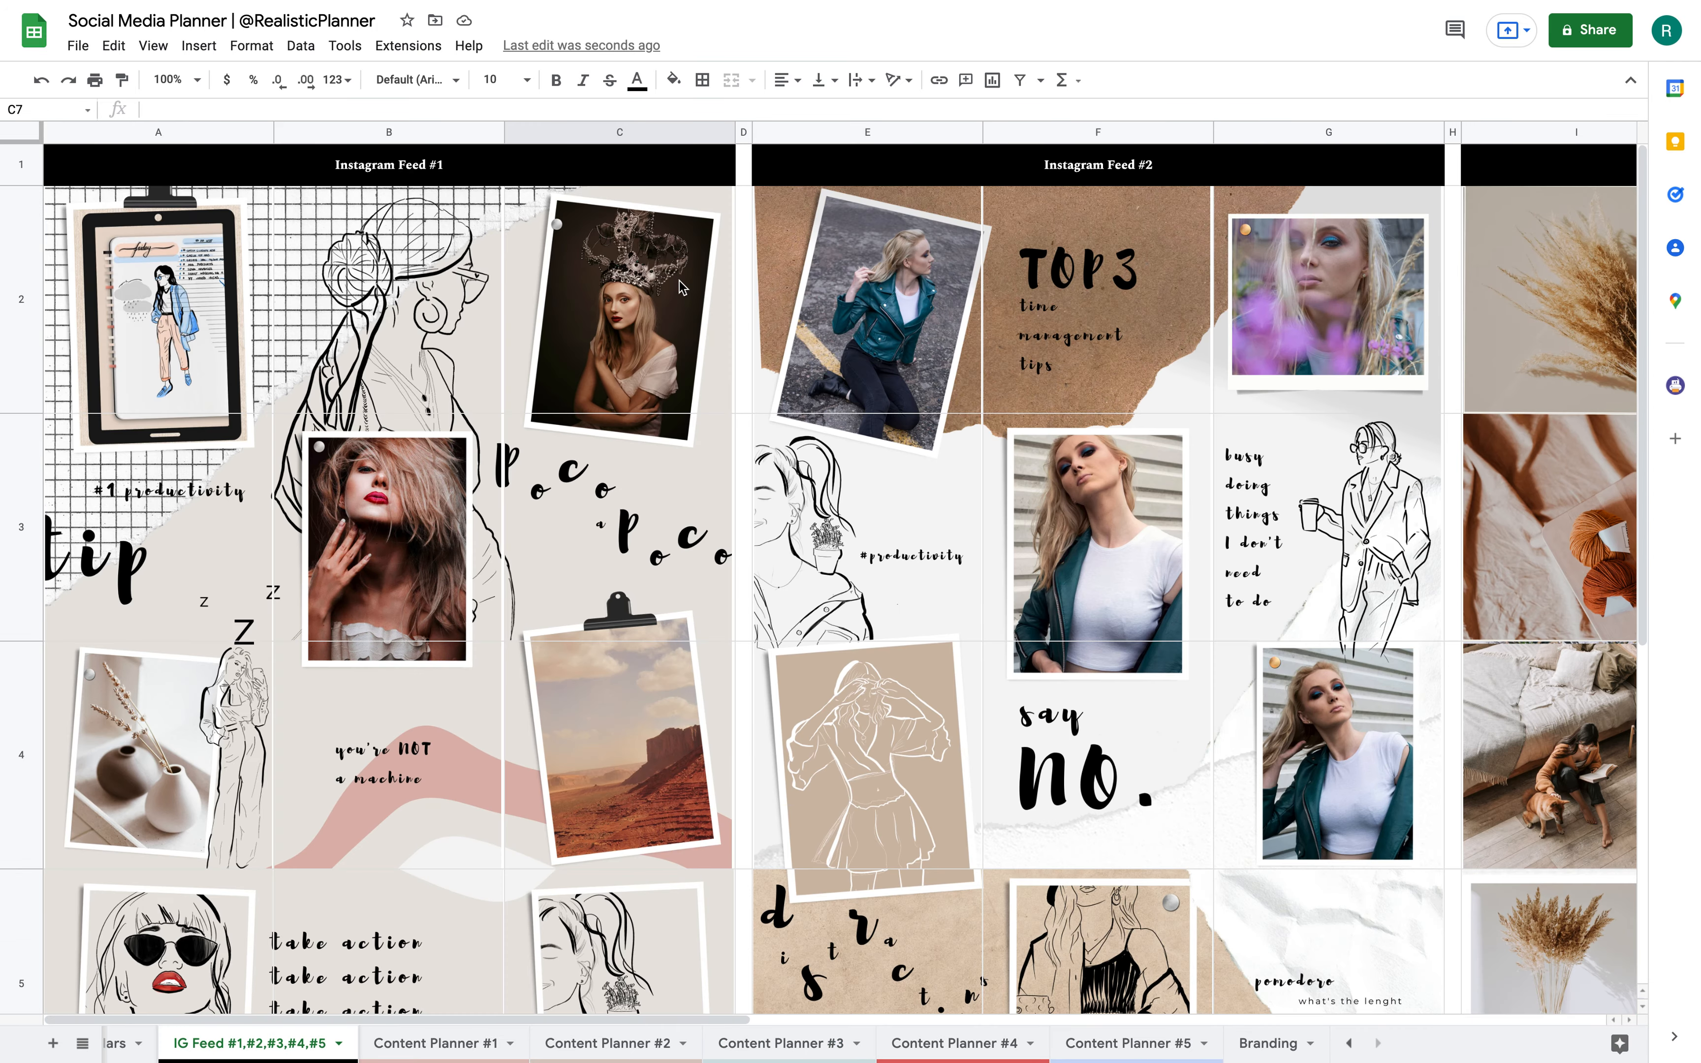
{"action": "scroll", "coordinate": [1331, 239], "scroll_direction": "right", "scroll_amount": 15}
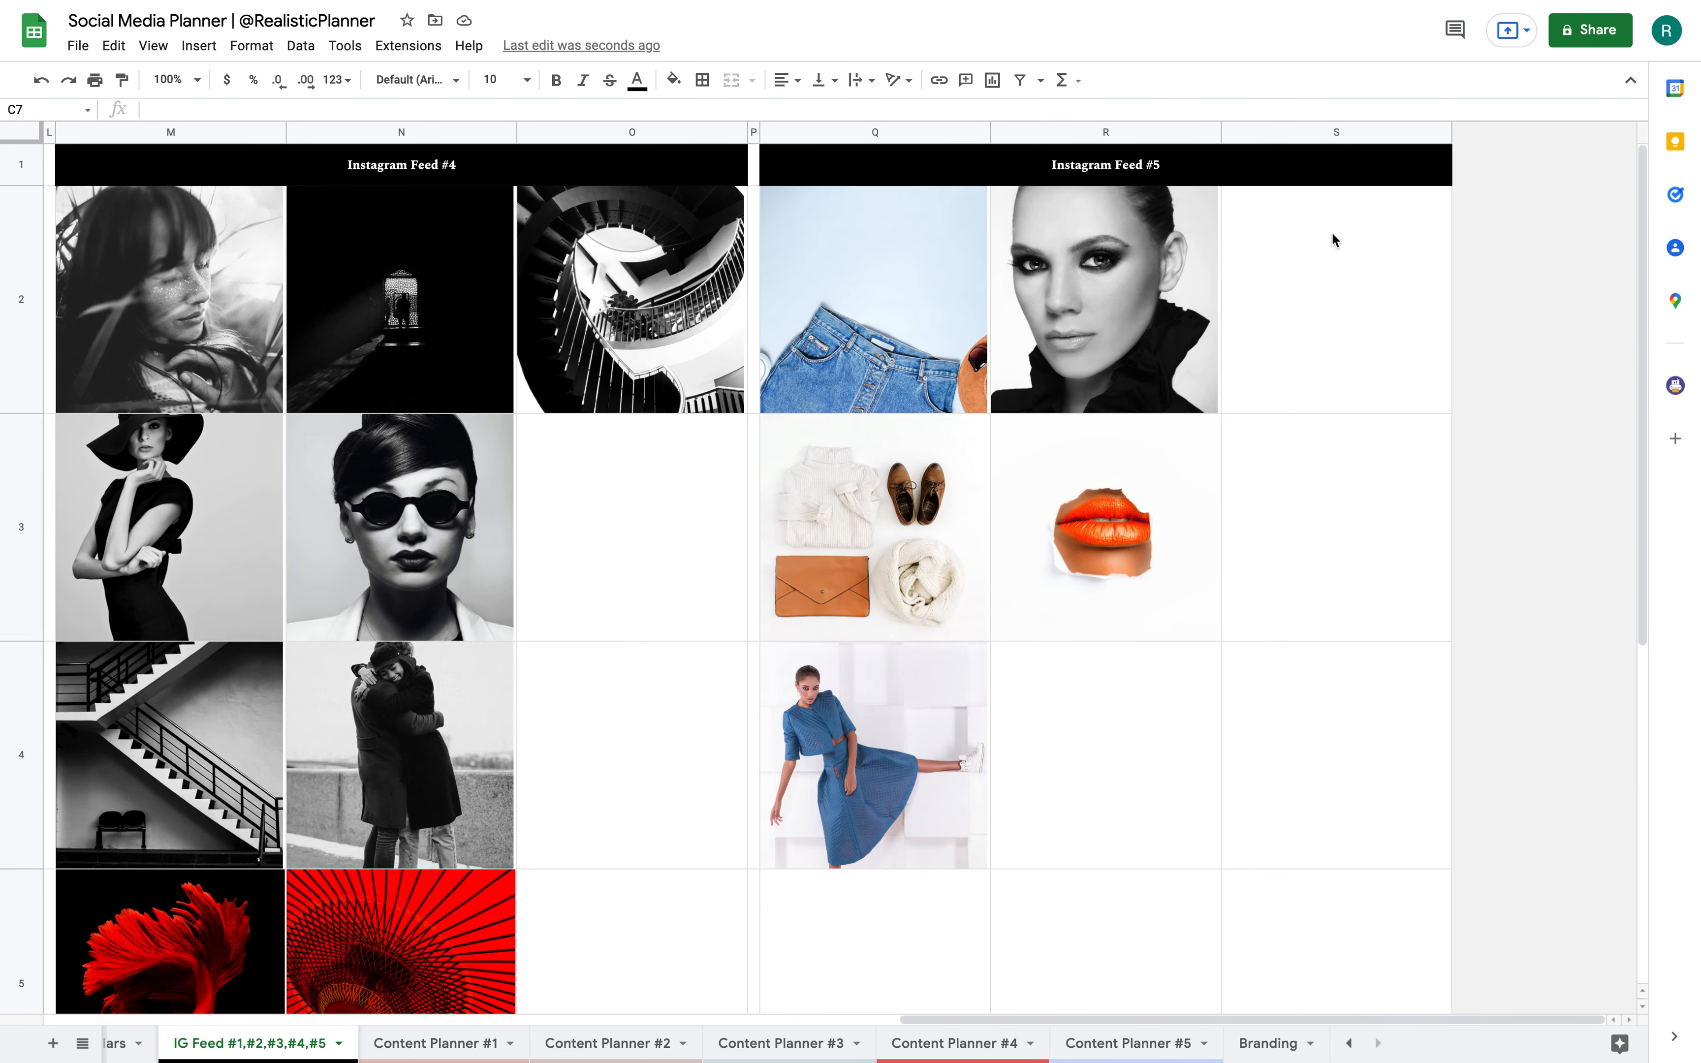
{"action": "scroll", "coordinate": [1334, 240], "scroll_direction": "left", "scroll_amount": 15}
{"action": "scroll", "coordinate": [1333, 239], "scroll_direction": "down", "scroll_amount": 5}
{"action": "scroll", "coordinate": [1333, 240], "scroll_direction": "up", "scroll_amount": 10}
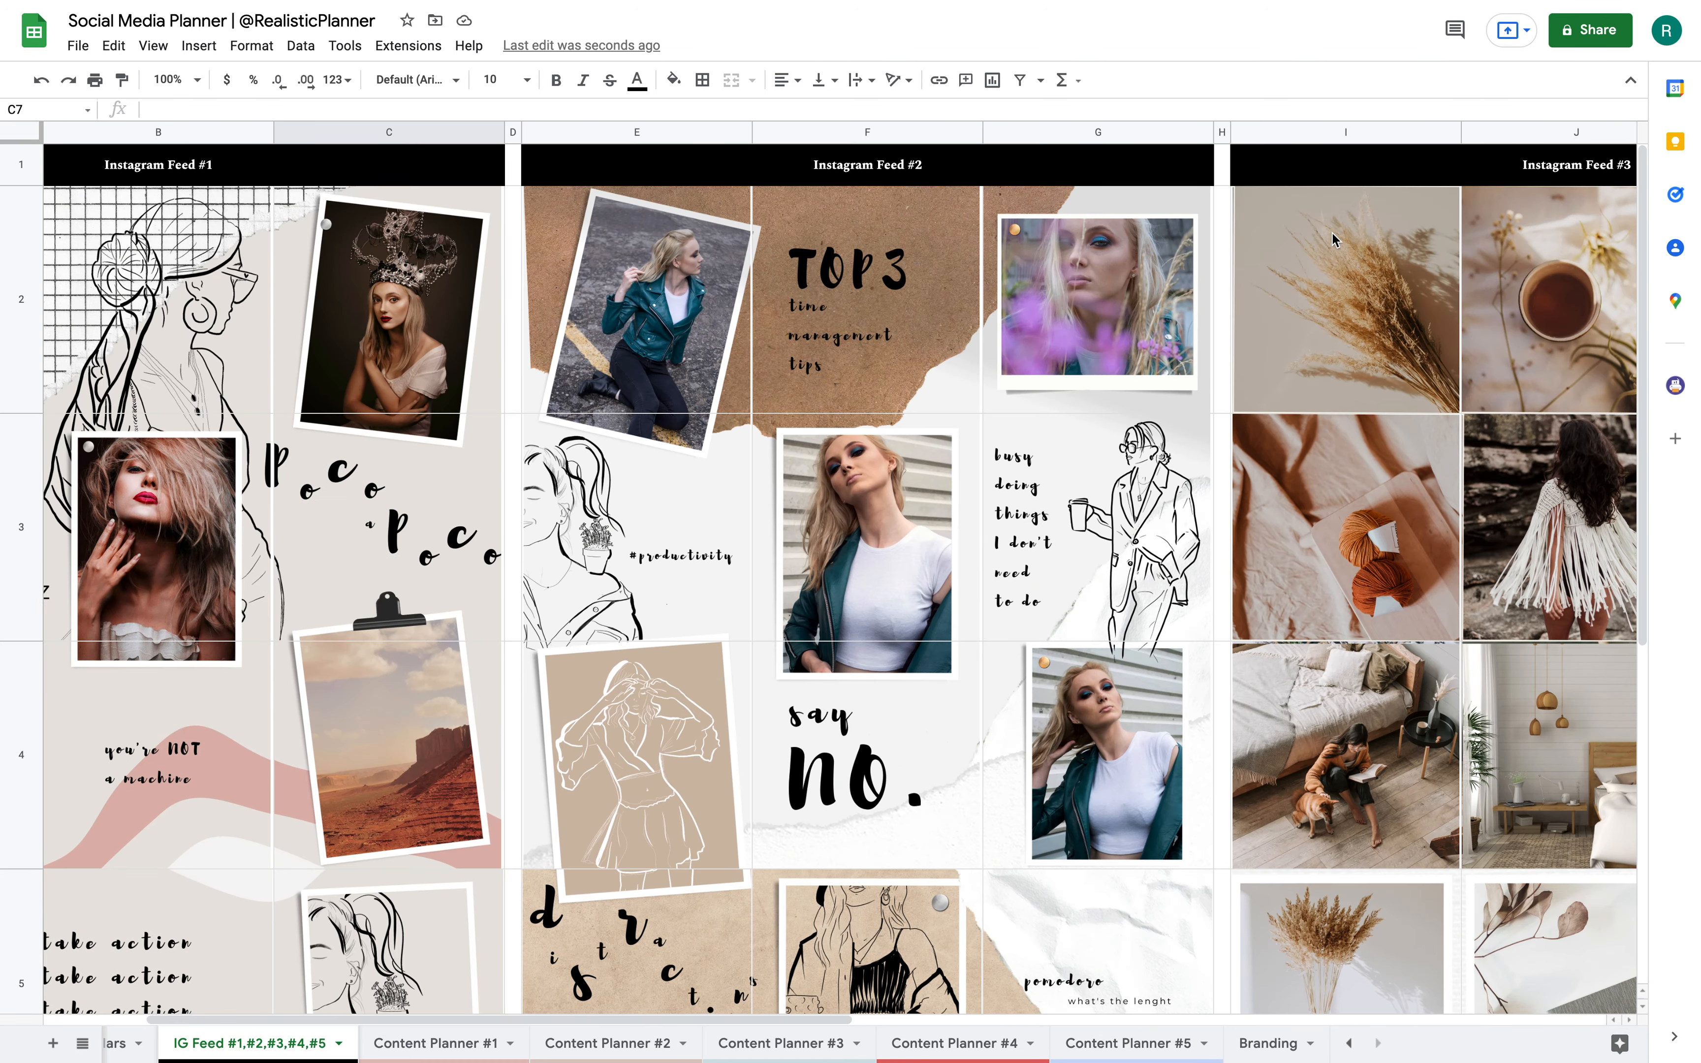
{"action": "scroll", "coordinate": [1334, 239], "scroll_direction": "right", "scroll_amount": 15}
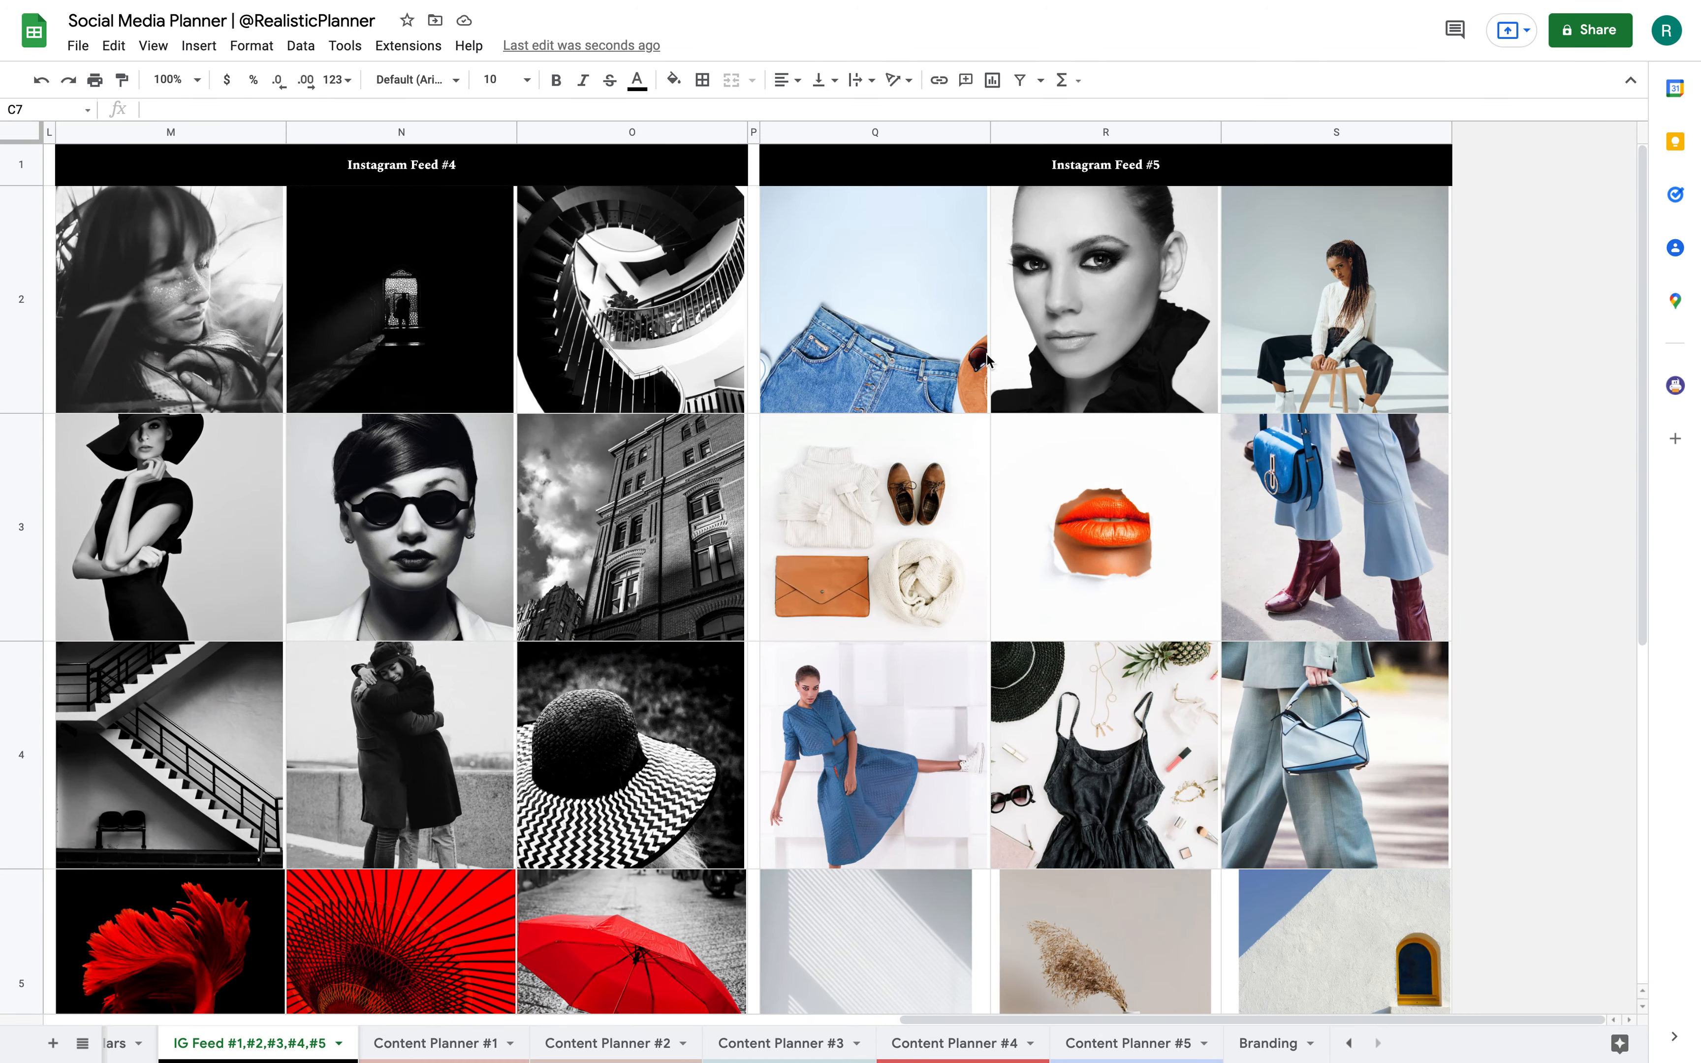
Review the Content Planner #1 to #5 sheets and their colour schemes, finishing on Content Planner #5.
{"action": "left_click", "coordinate": [770, 1044]}
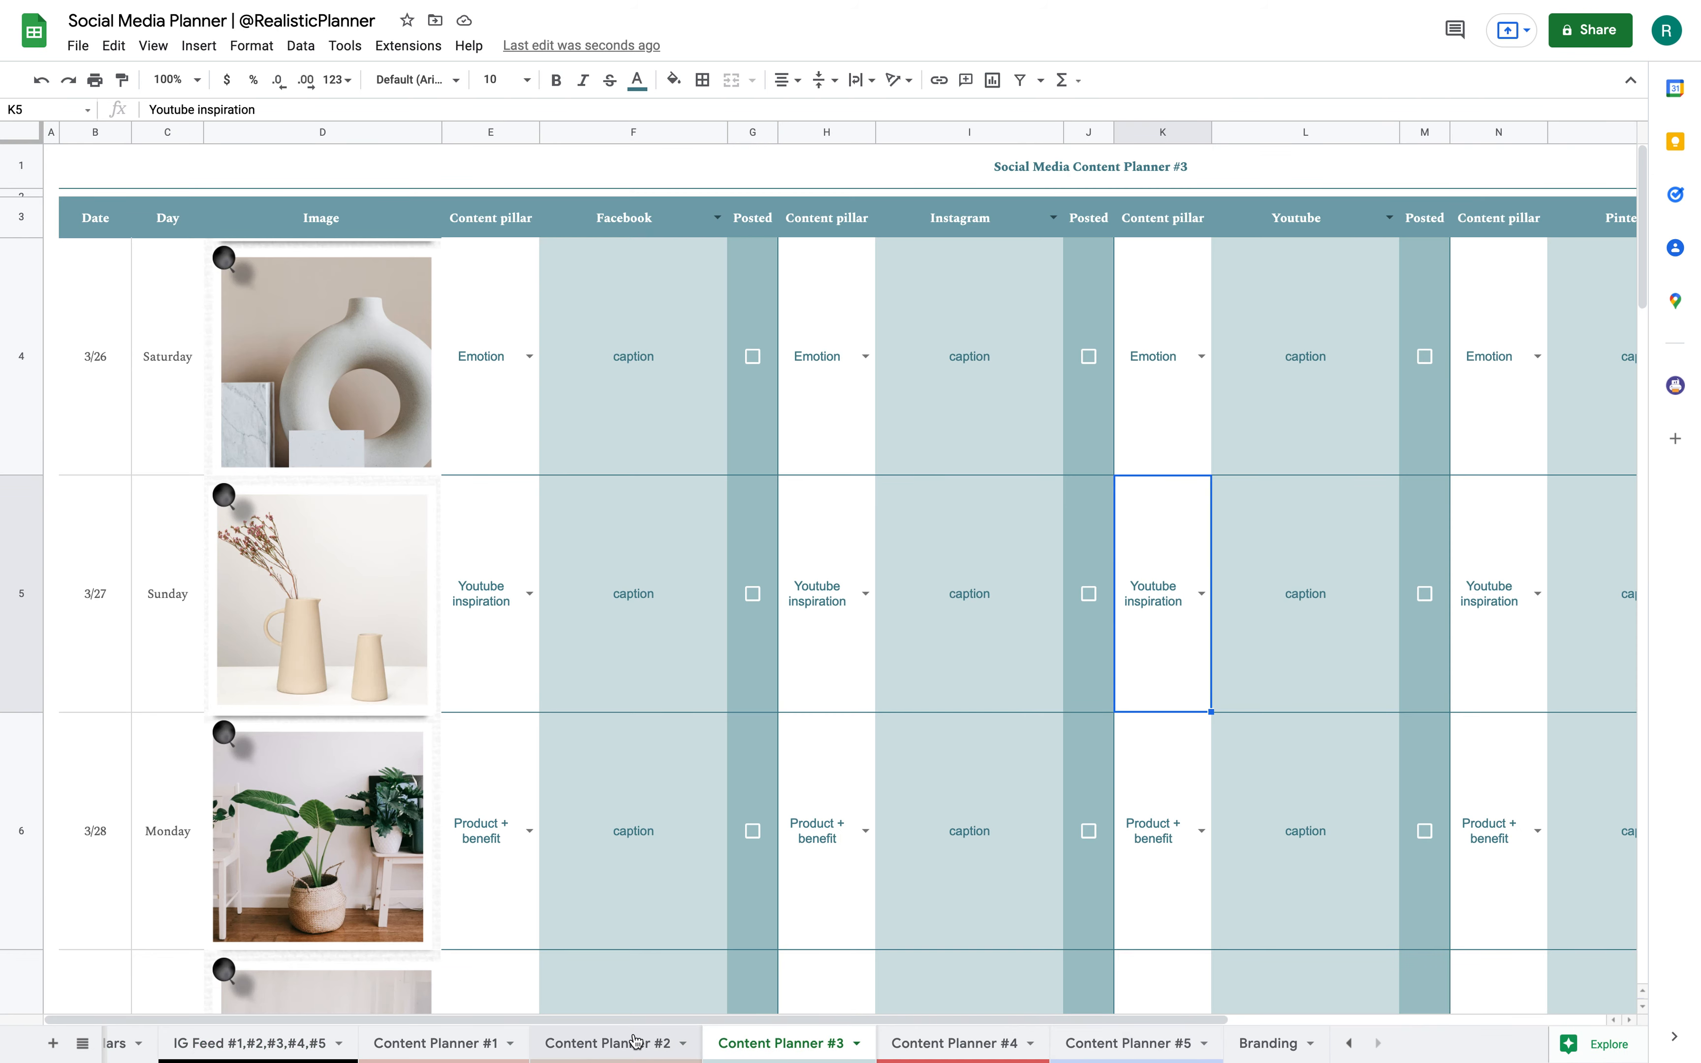
{"action": "left_click", "coordinate": [457, 1048]}
{"action": "left_click", "coordinate": [604, 1048]}
{"action": "left_click", "coordinate": [789, 1046]}
{"action": "left_click", "coordinate": [1002, 1046]}
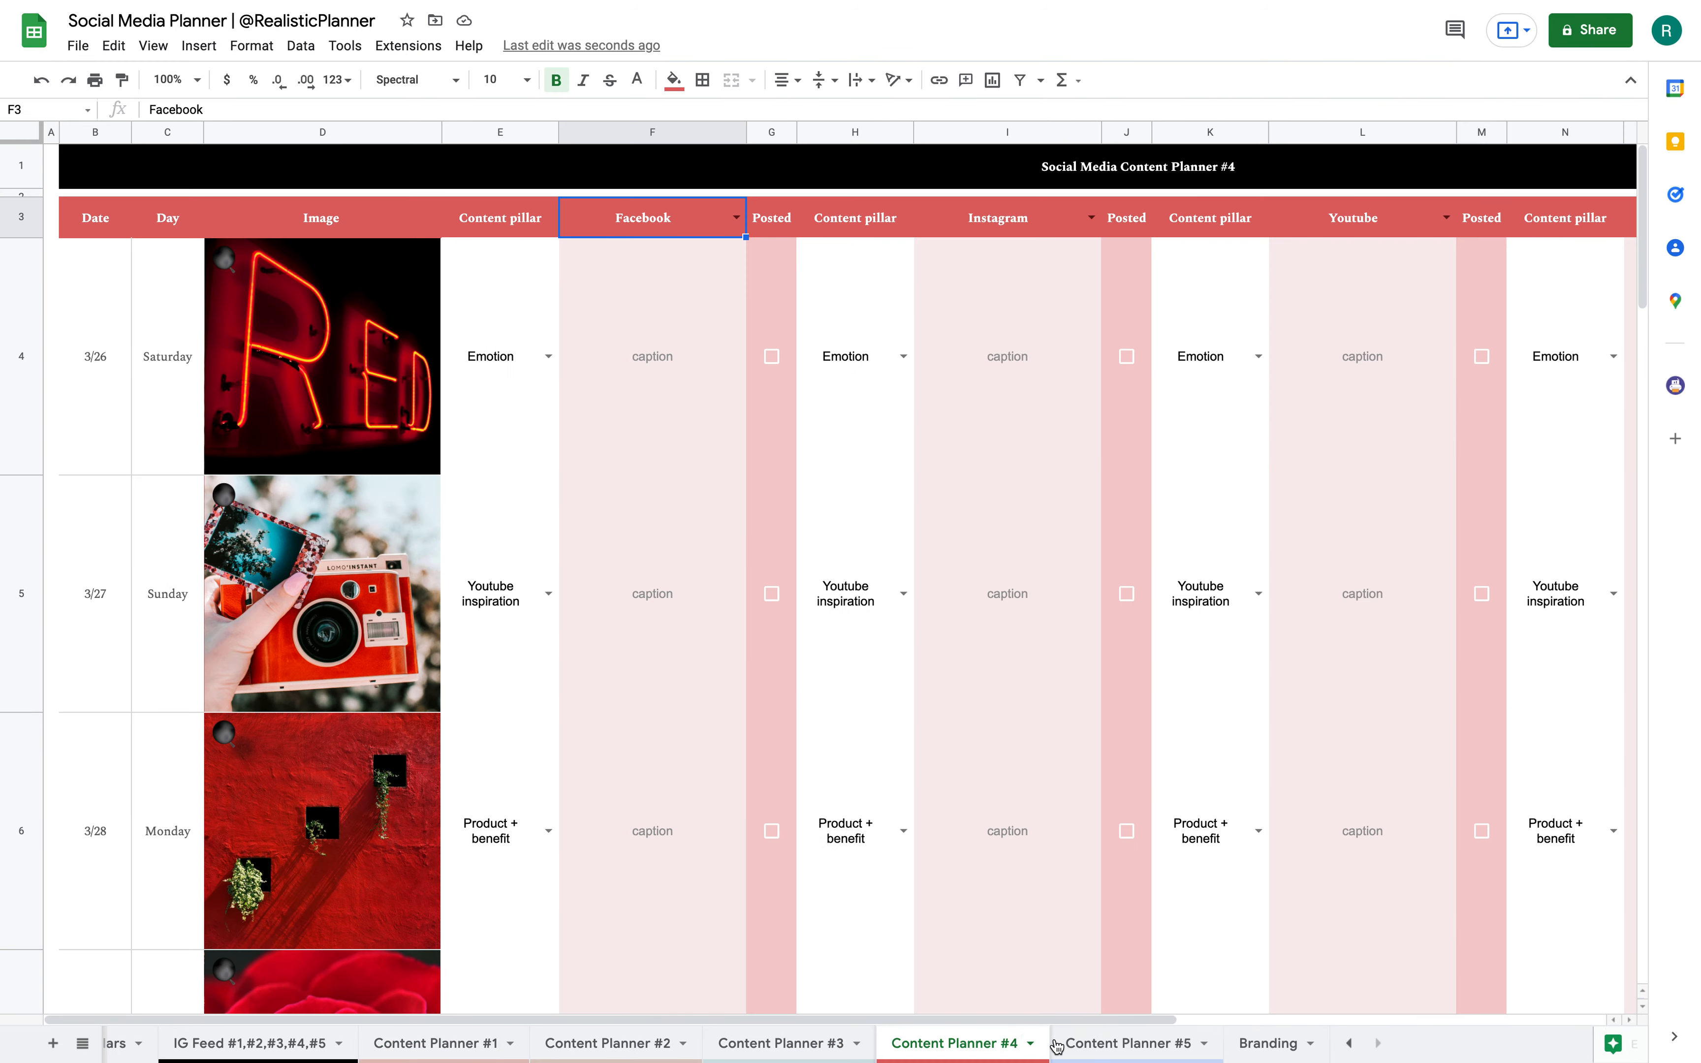
{"action": "left_click", "coordinate": [1145, 1044]}
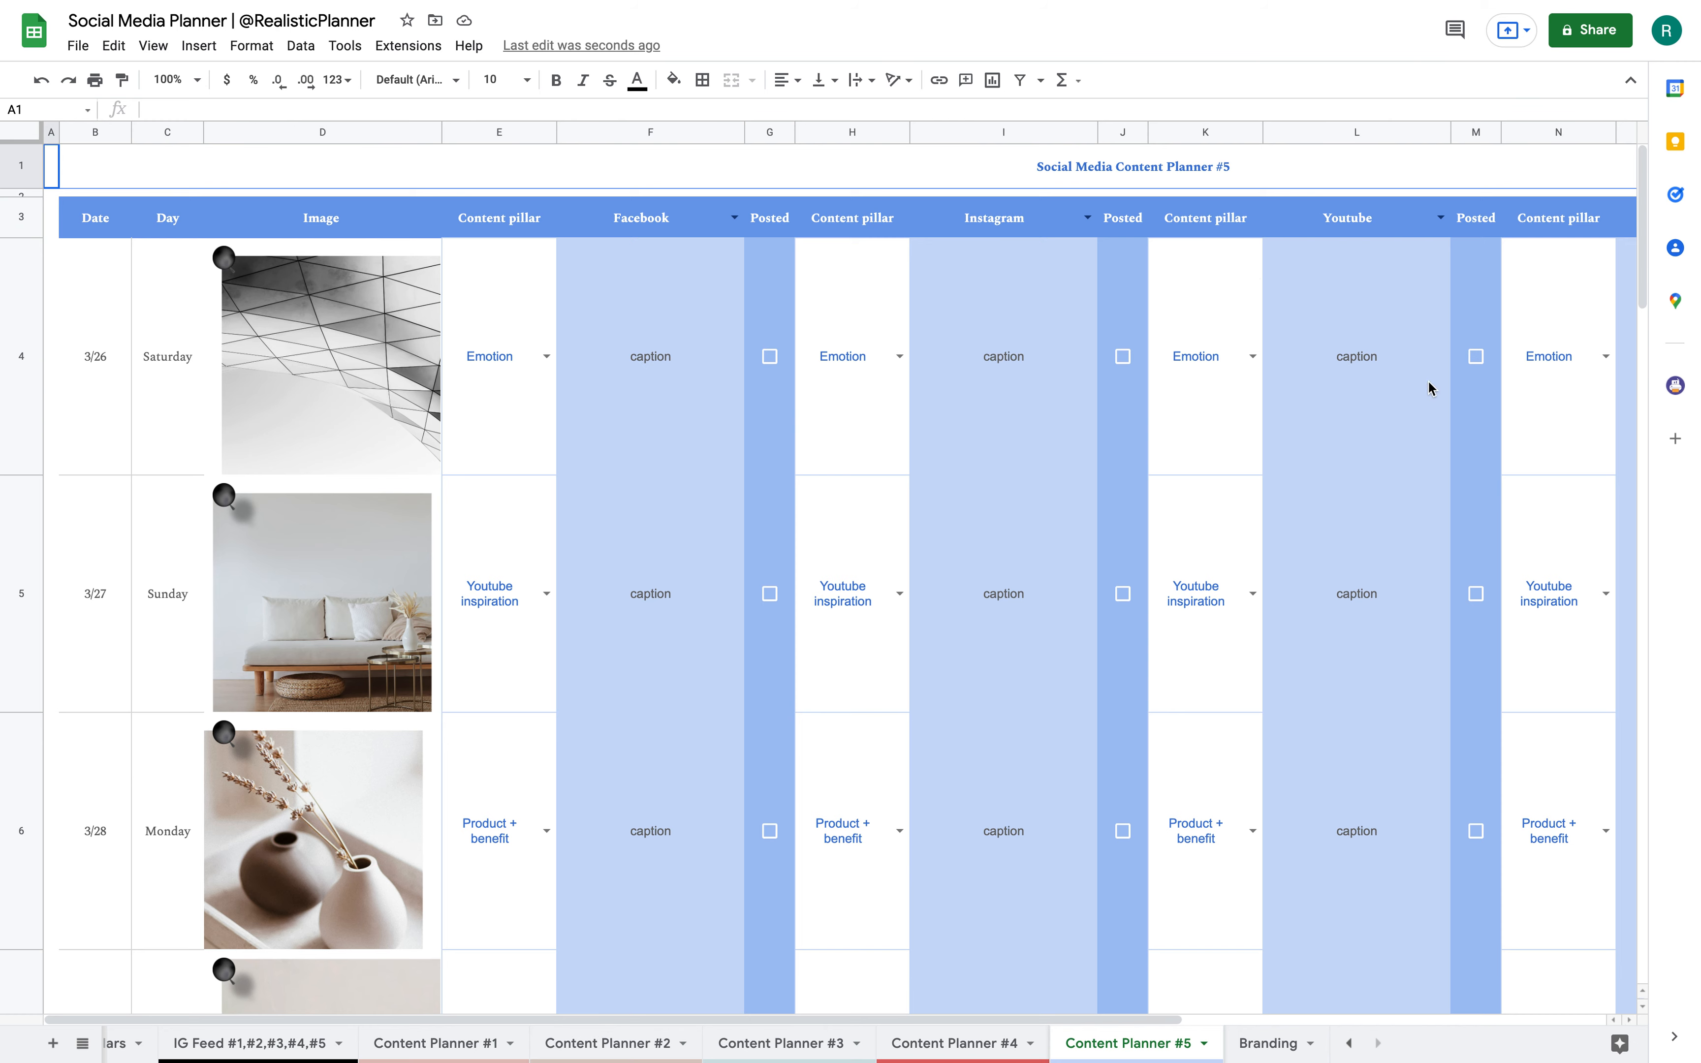
Select the header row B3:S3 in Content Planner #5 and view the available fill colours without applying one.
{"action": "left_click_drag", "start_coordinate": [86, 216], "coordinate": [1473, 225]}
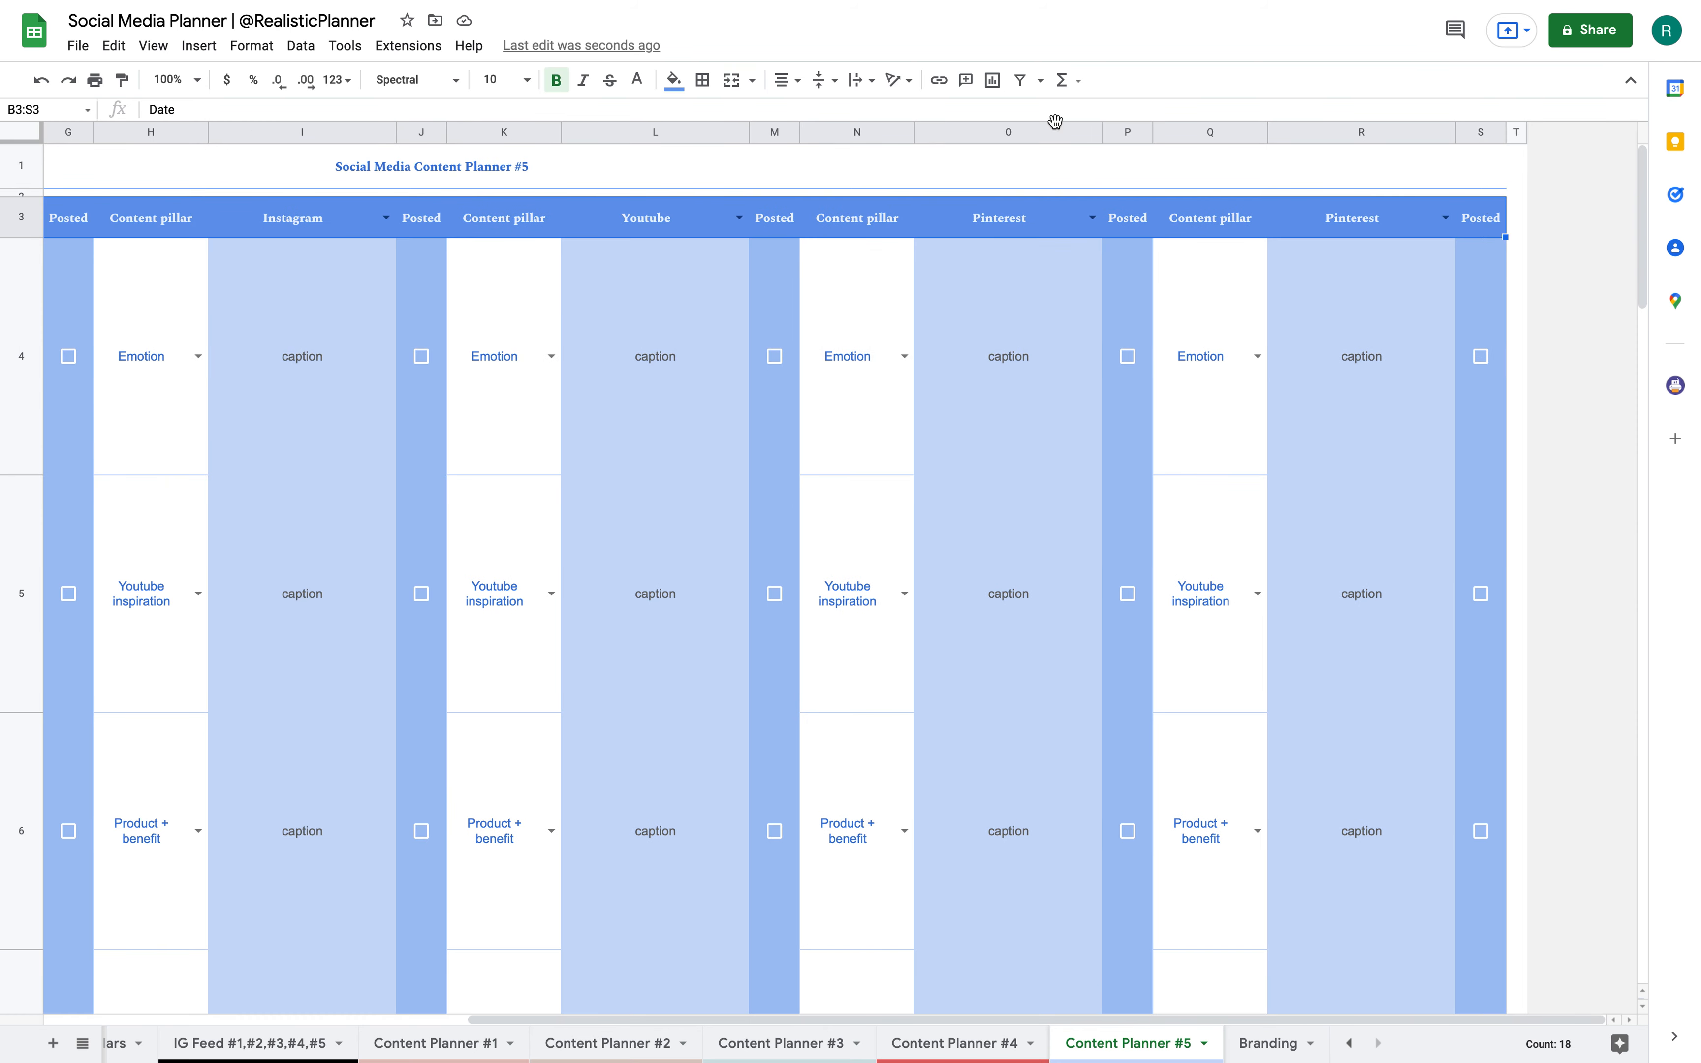
{"action": "left_click", "coordinate": [675, 78]}
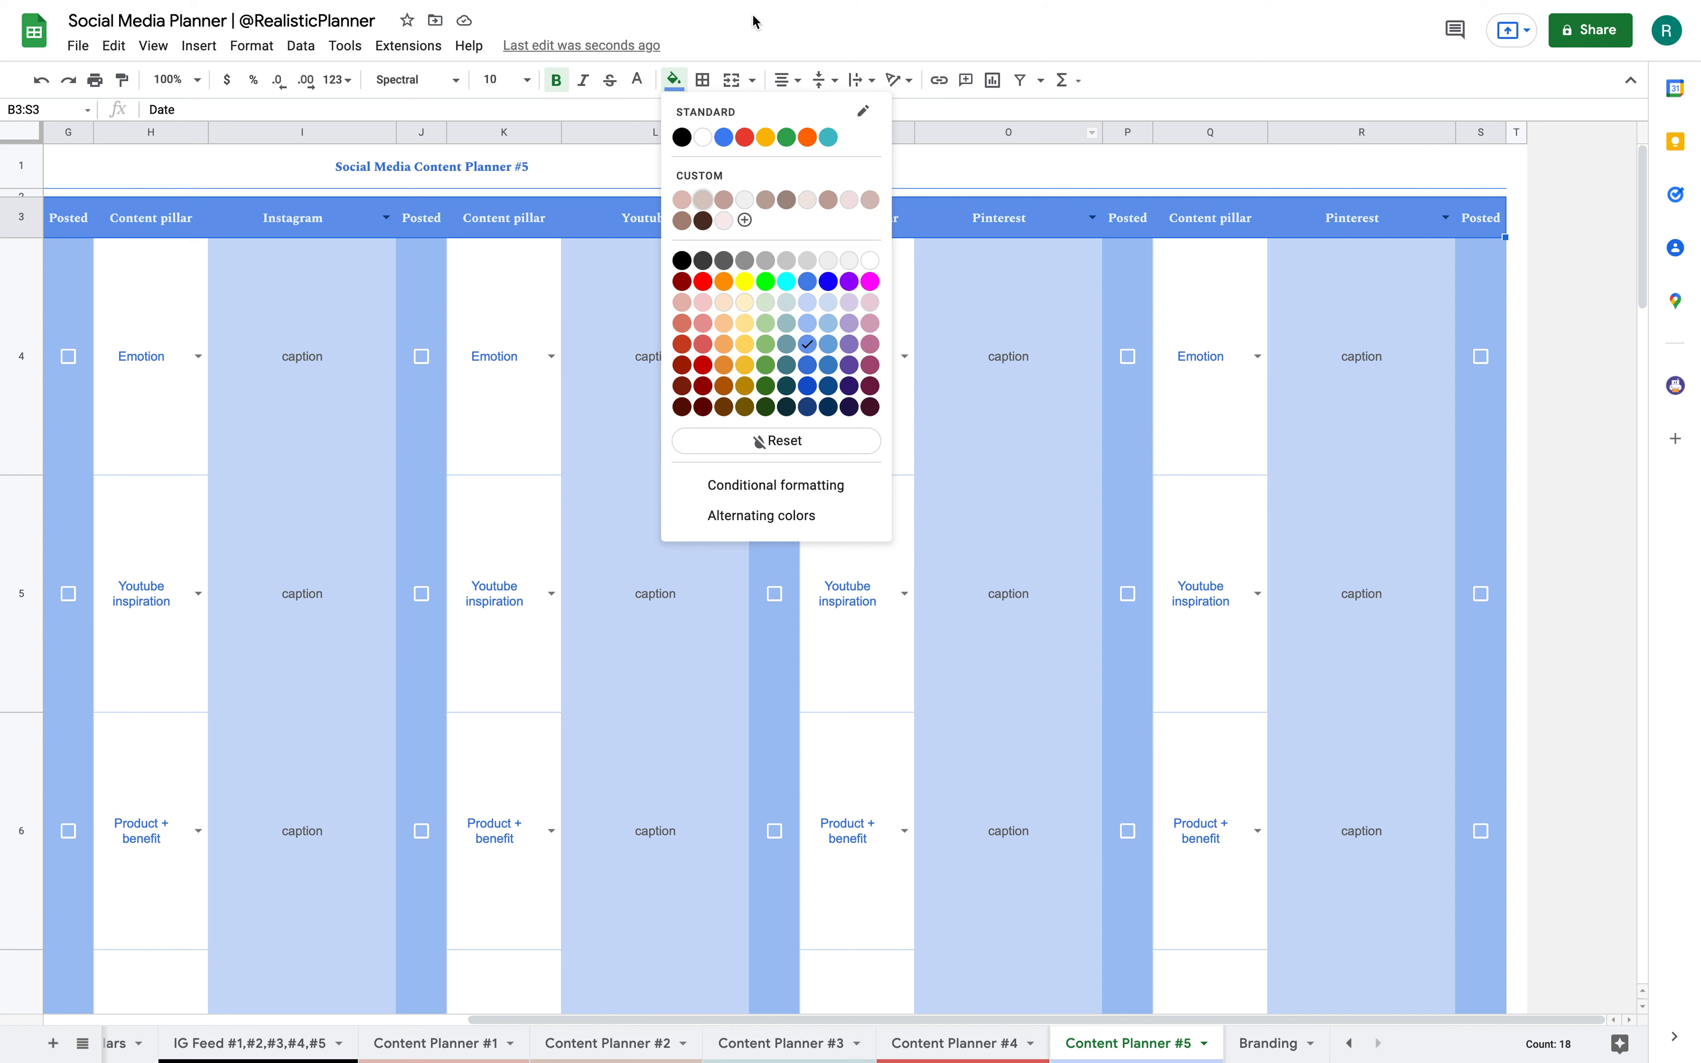
{"action": "left_click", "coordinate": [1144, 420]}
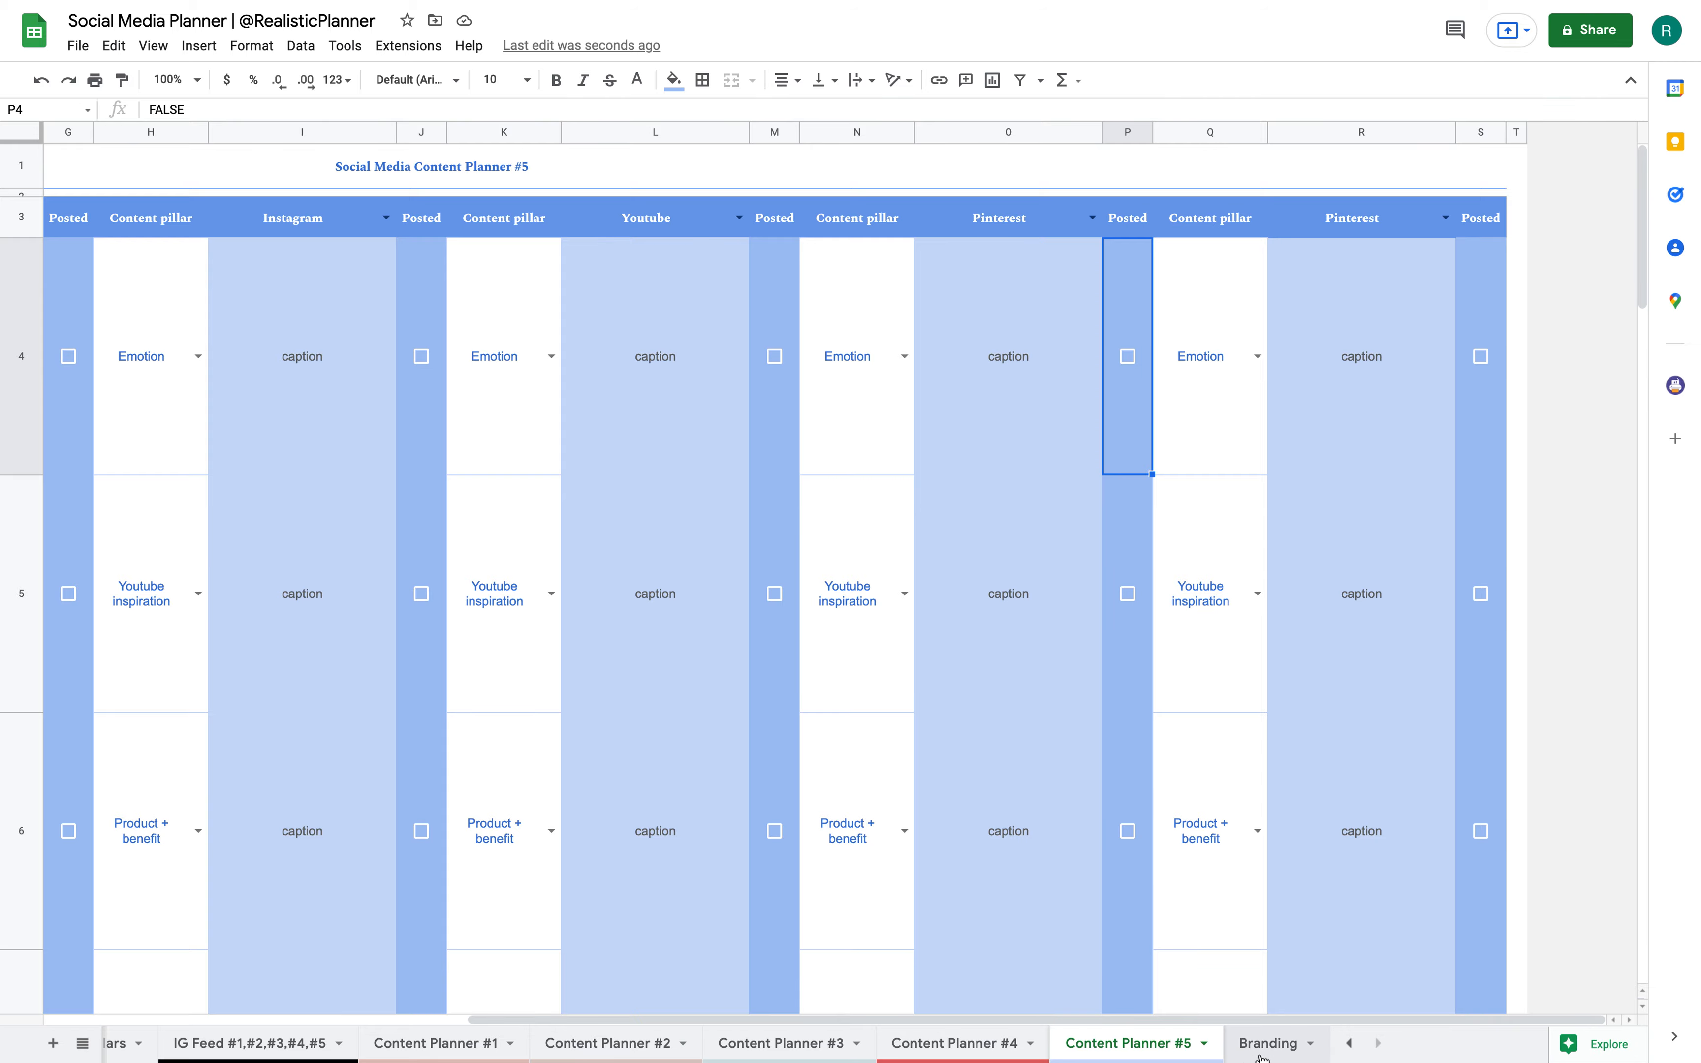
Open the mood board drawing on the Branding sheet for editing and show its centre guides.
{"action": "left_click", "coordinate": [1265, 1048]}
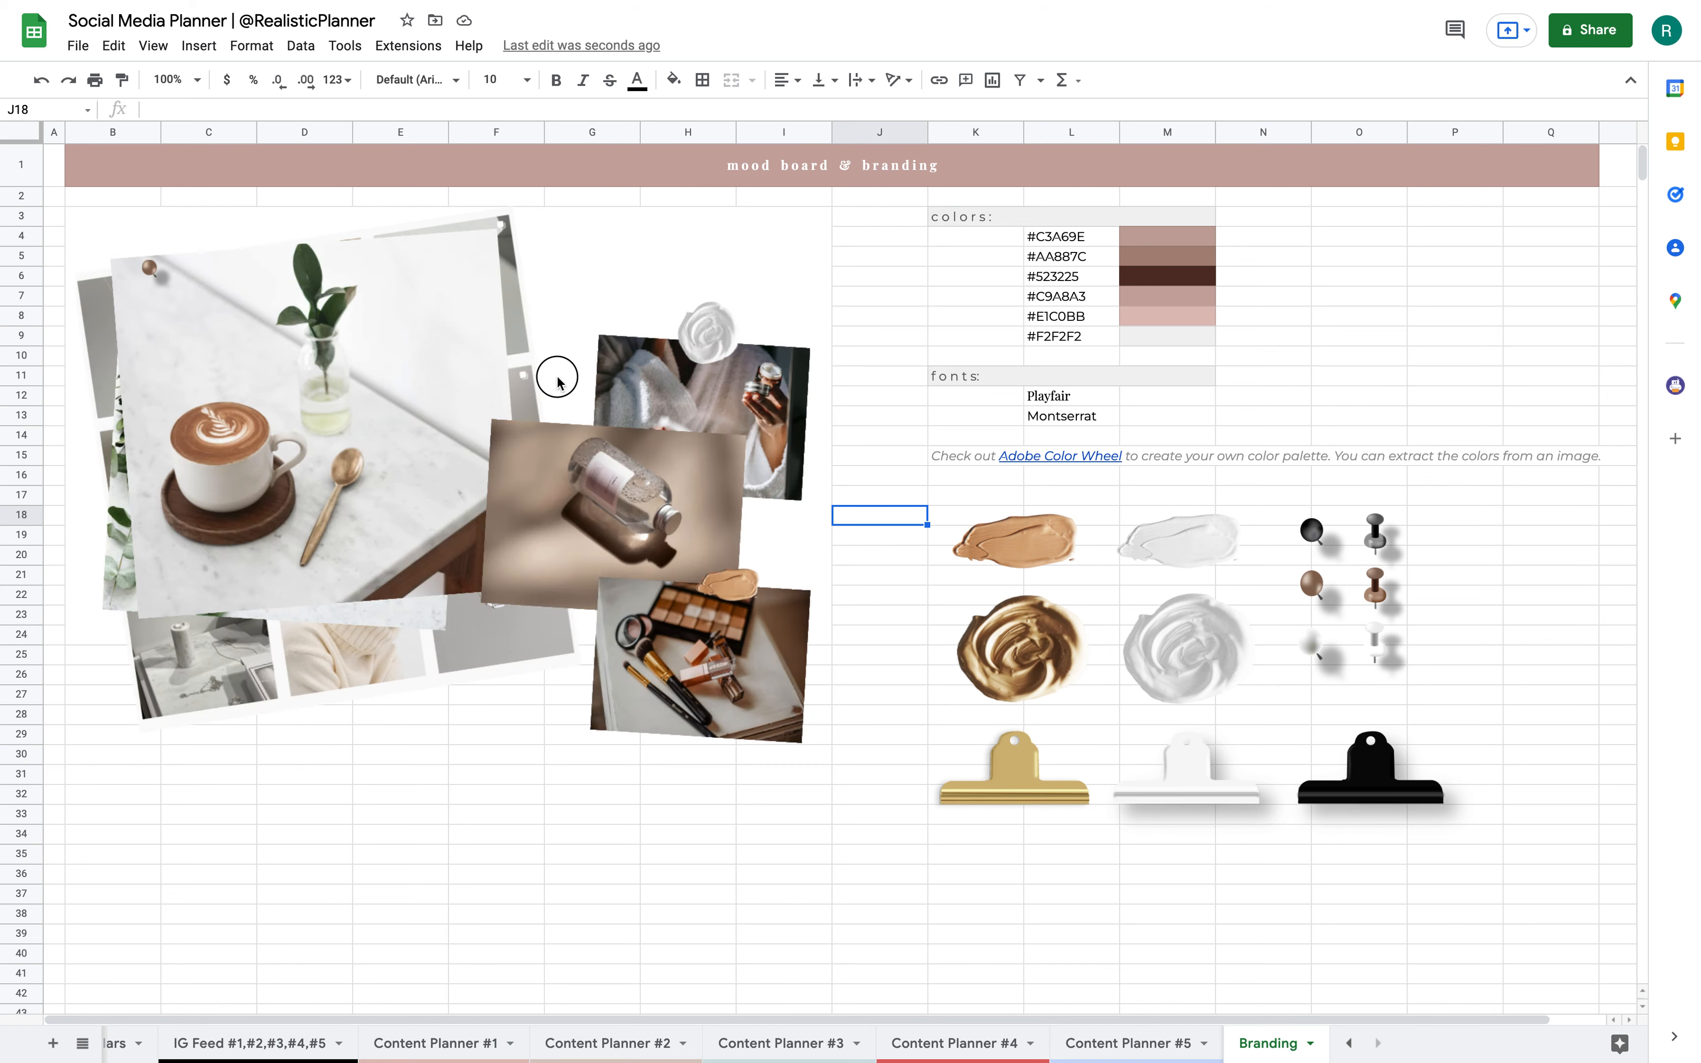
{"action": "double_click", "coordinate": [557, 380]}
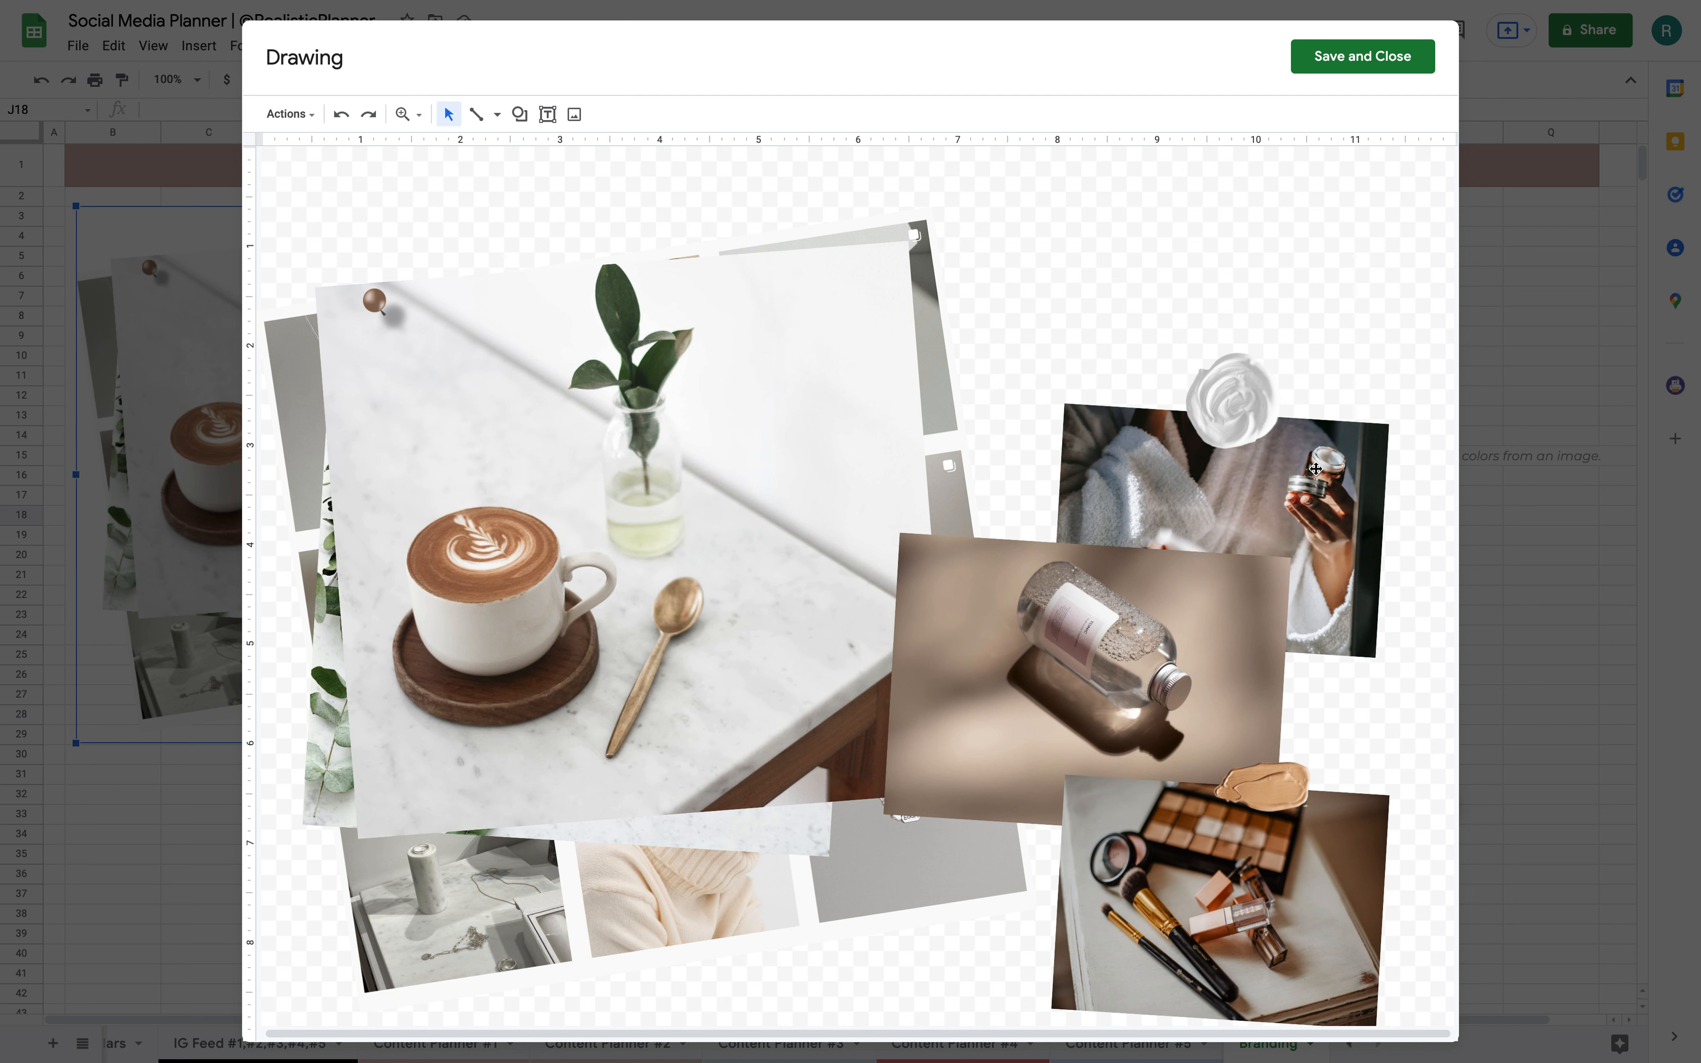
{"action": "left_click", "coordinate": [287, 115]}
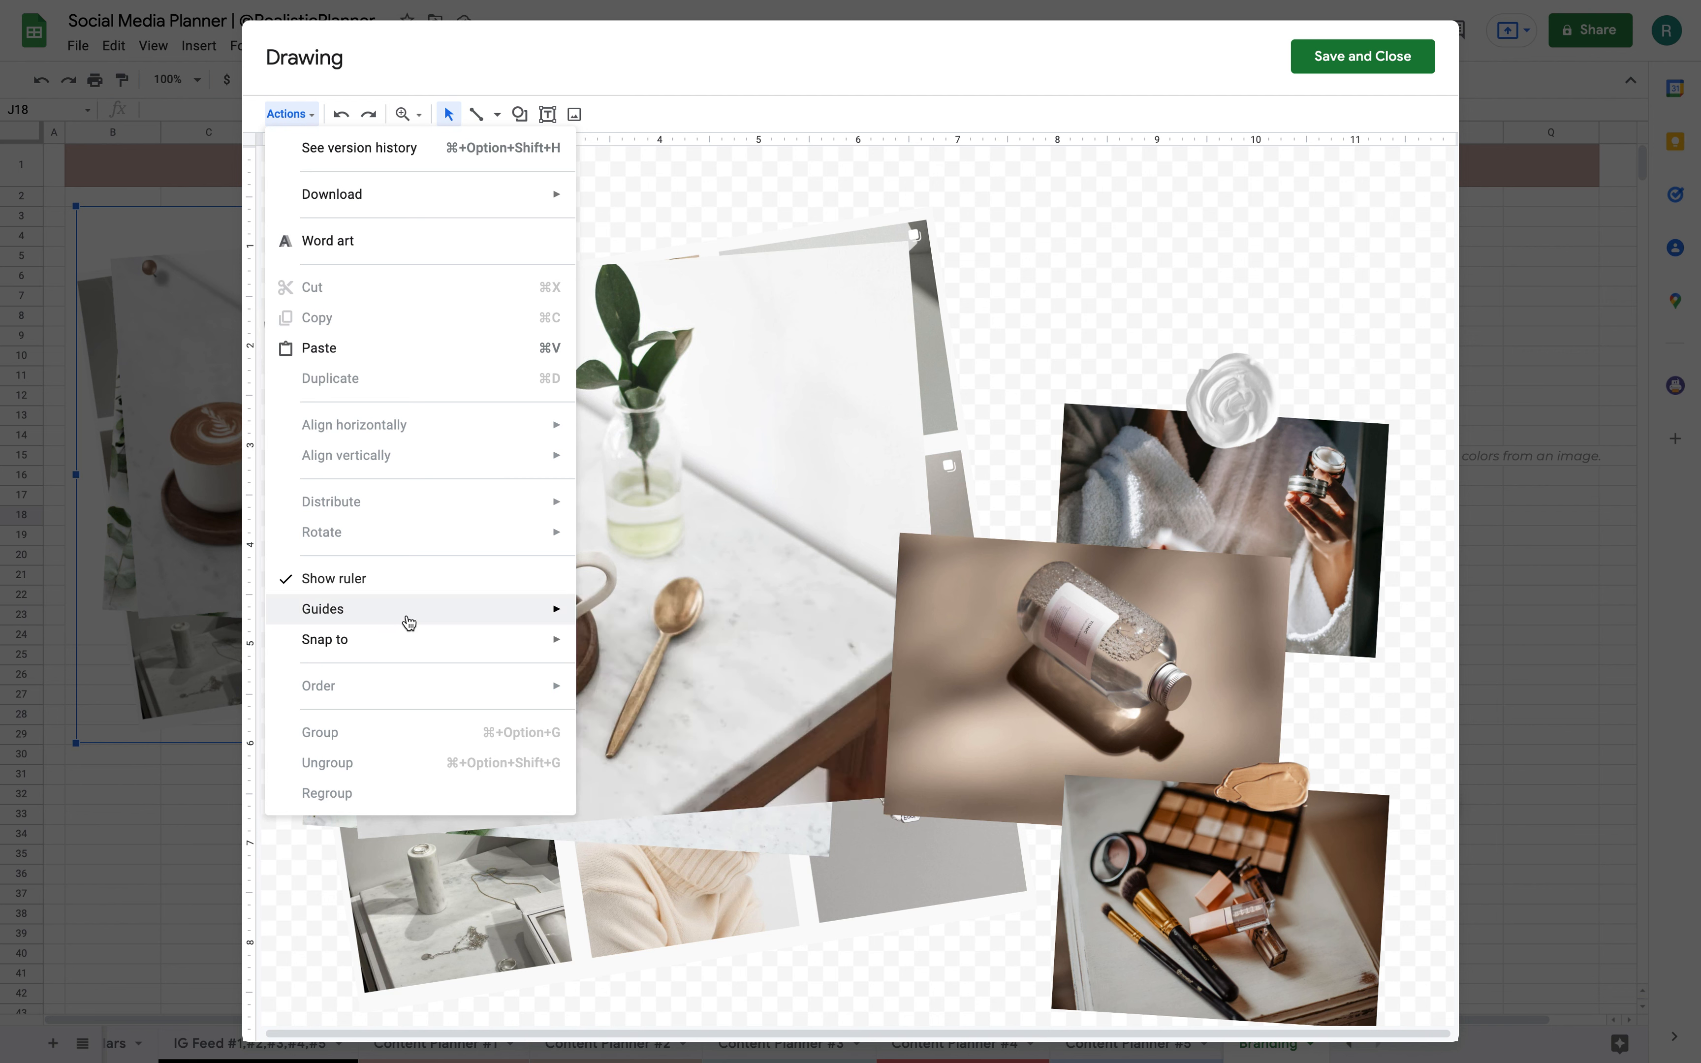
{"action": "left_click", "coordinate": [648, 626]}
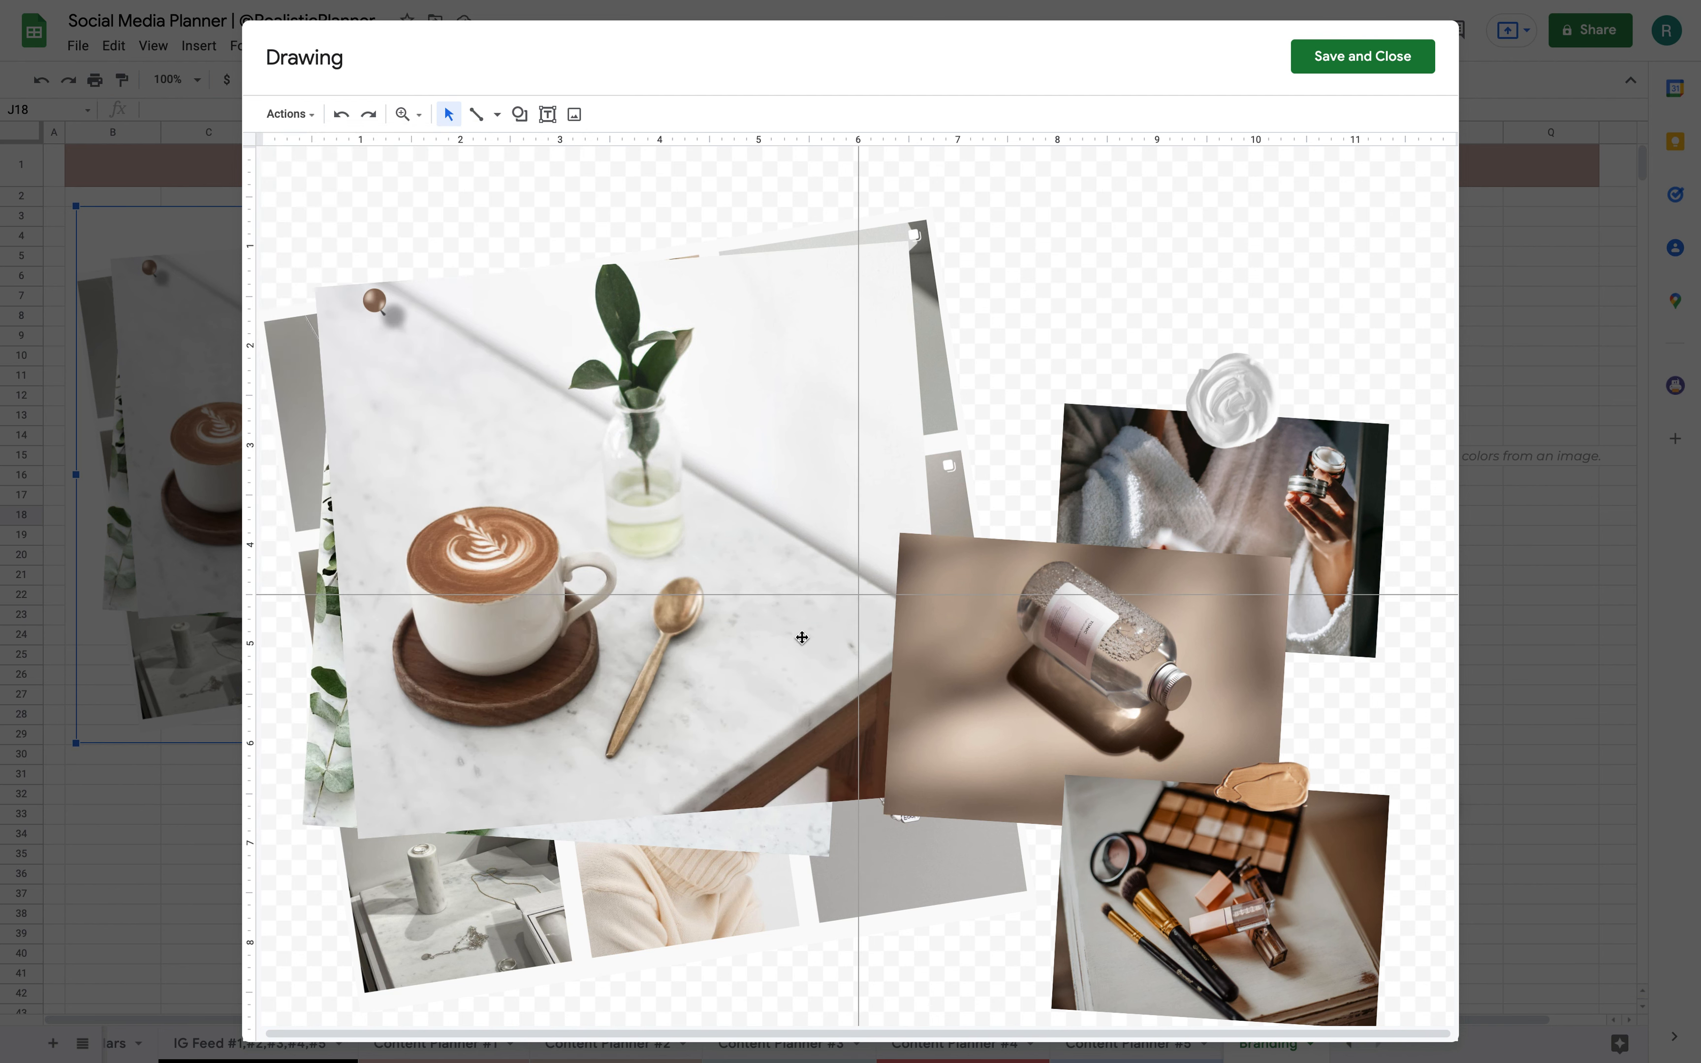
Rotate the bottle photo slightly clockwise in the mood board drawing.
{"action": "left_click", "coordinate": [518, 117]}
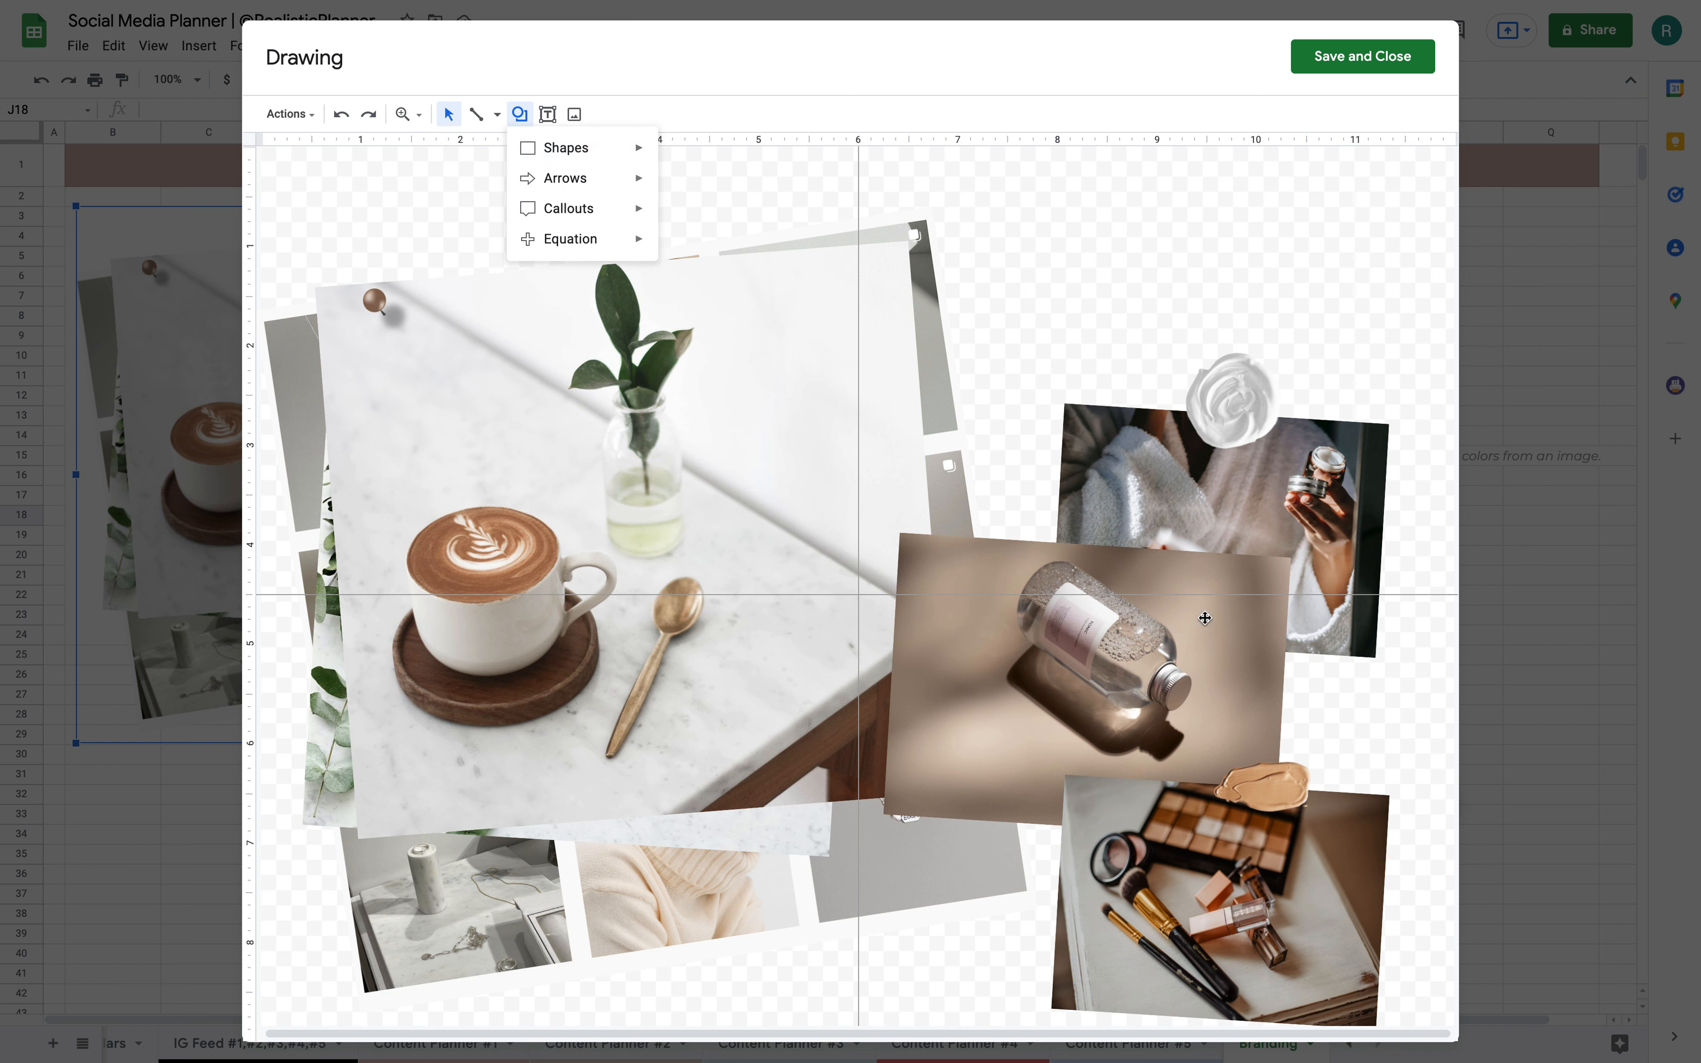
{"action": "left_click", "coordinate": [1120, 627]}
{"action": "mouse_move", "coordinate": [1097, 522]}
{"action": "left_mouse_down"}
{"action": "mouse_move", "coordinate": [1044, 512]}
{"action": "mouse_move", "coordinate": [1141, 547]}
{"action": "mouse_move", "coordinate": [1126, 538]}
{"action": "left_mouse_up"}
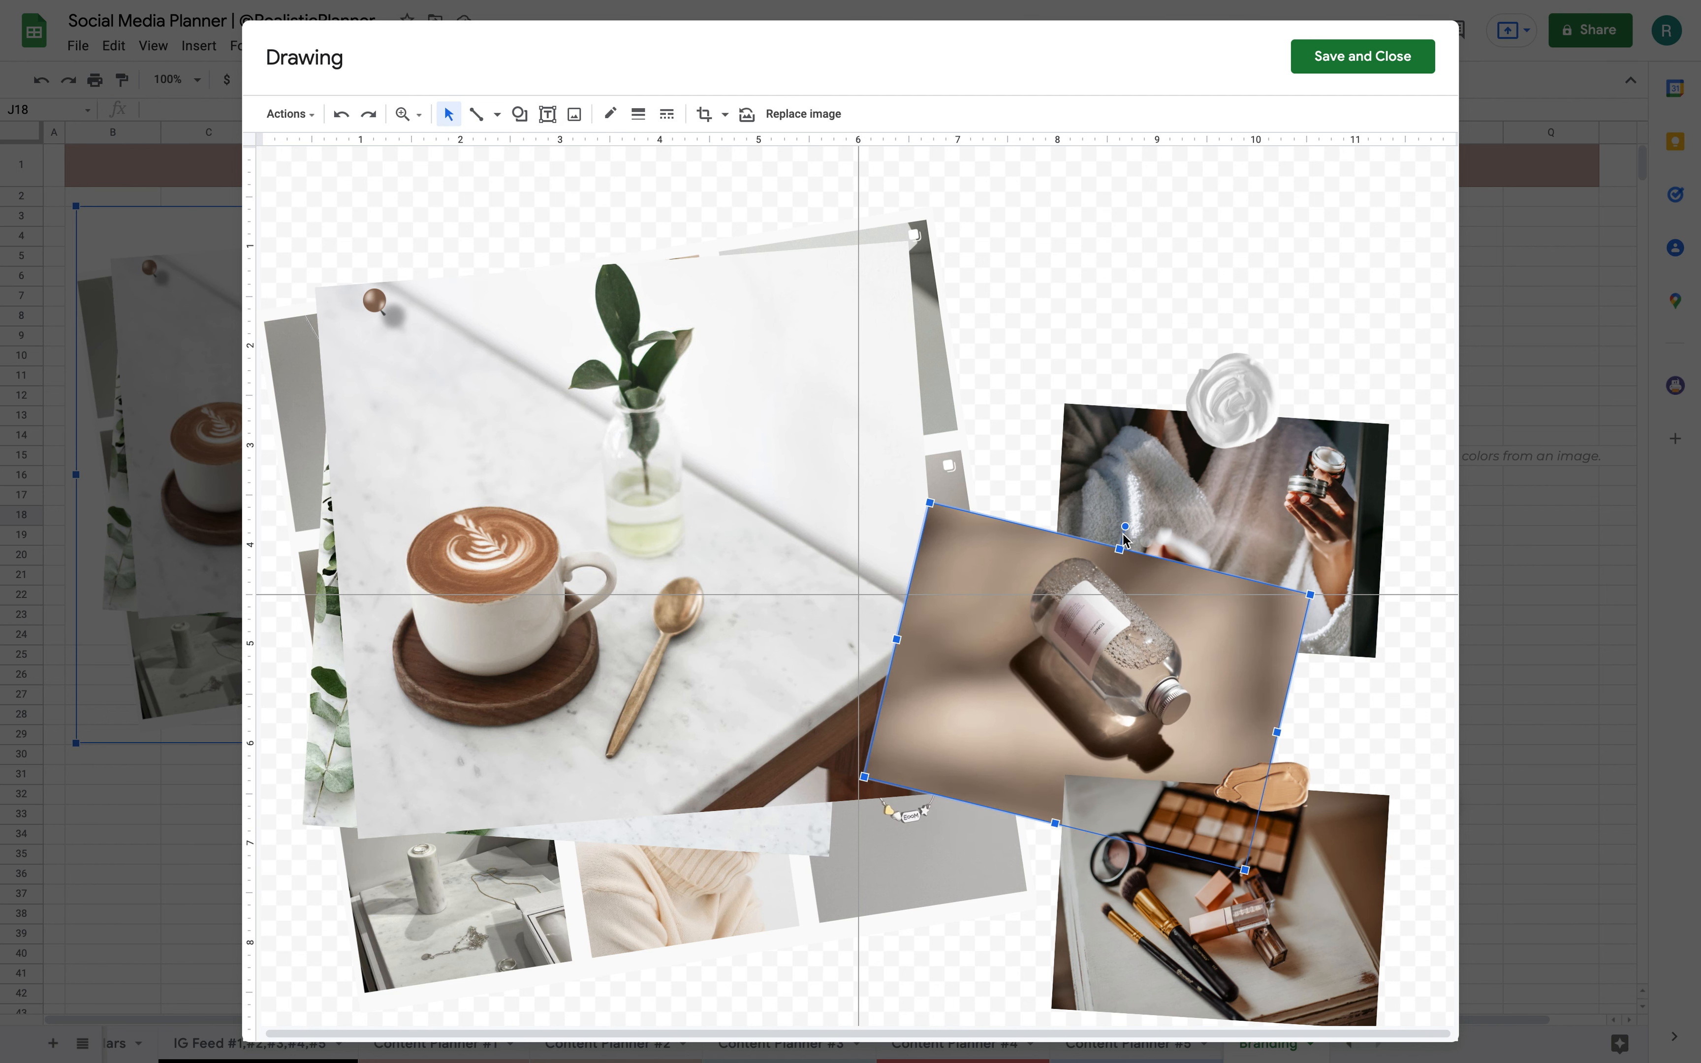
Hide the ruler in the mood board drawing, then save and close the drawing.
{"action": "left_click", "coordinate": [304, 115]}
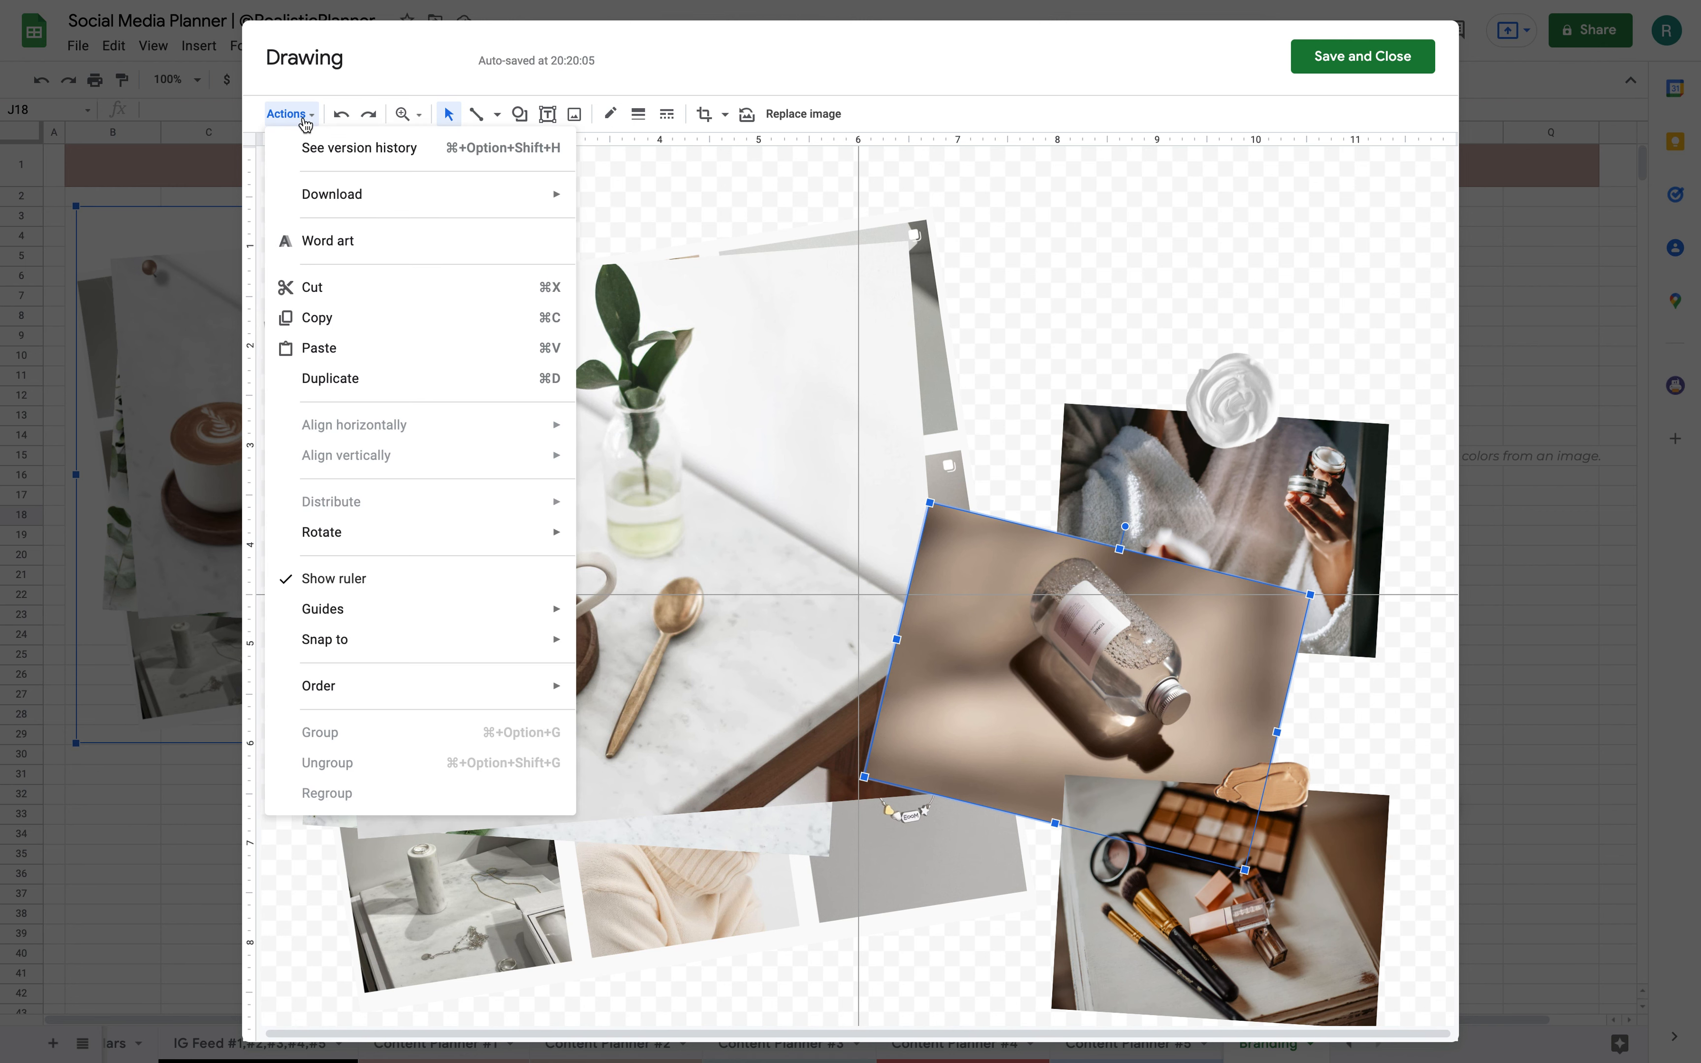
{"action": "left_click", "coordinate": [352, 585]}
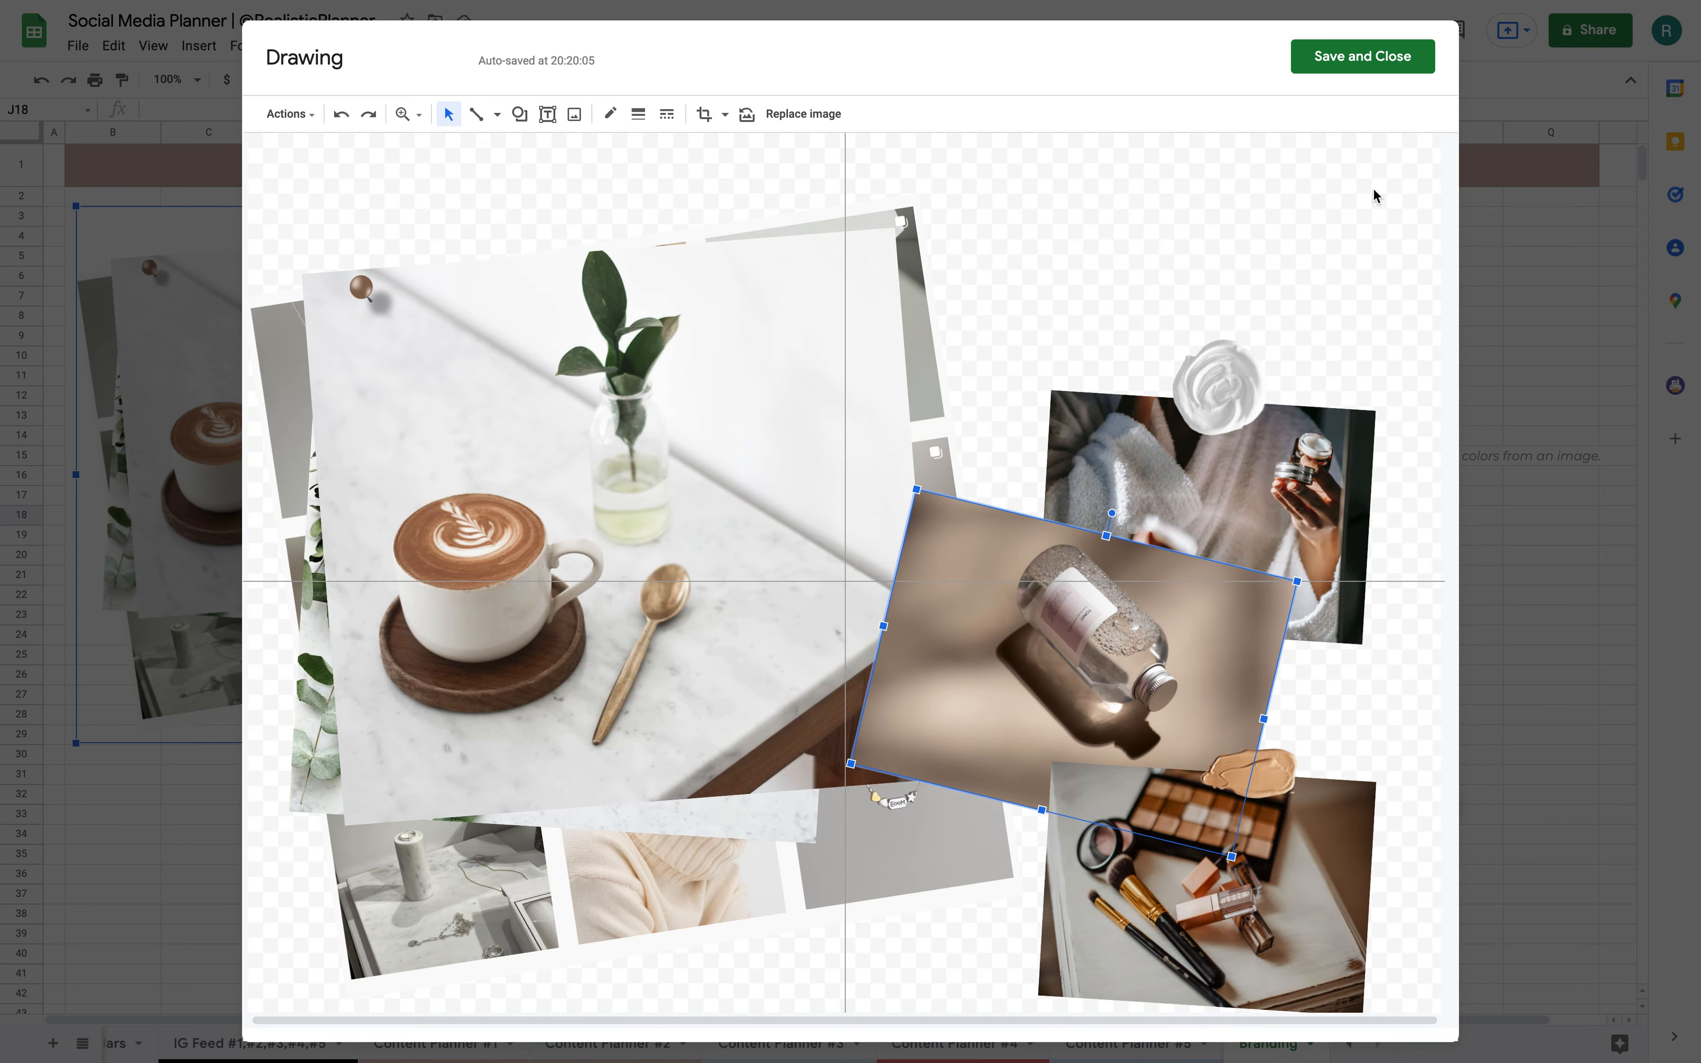
{"action": "left_click", "coordinate": [1403, 59]}
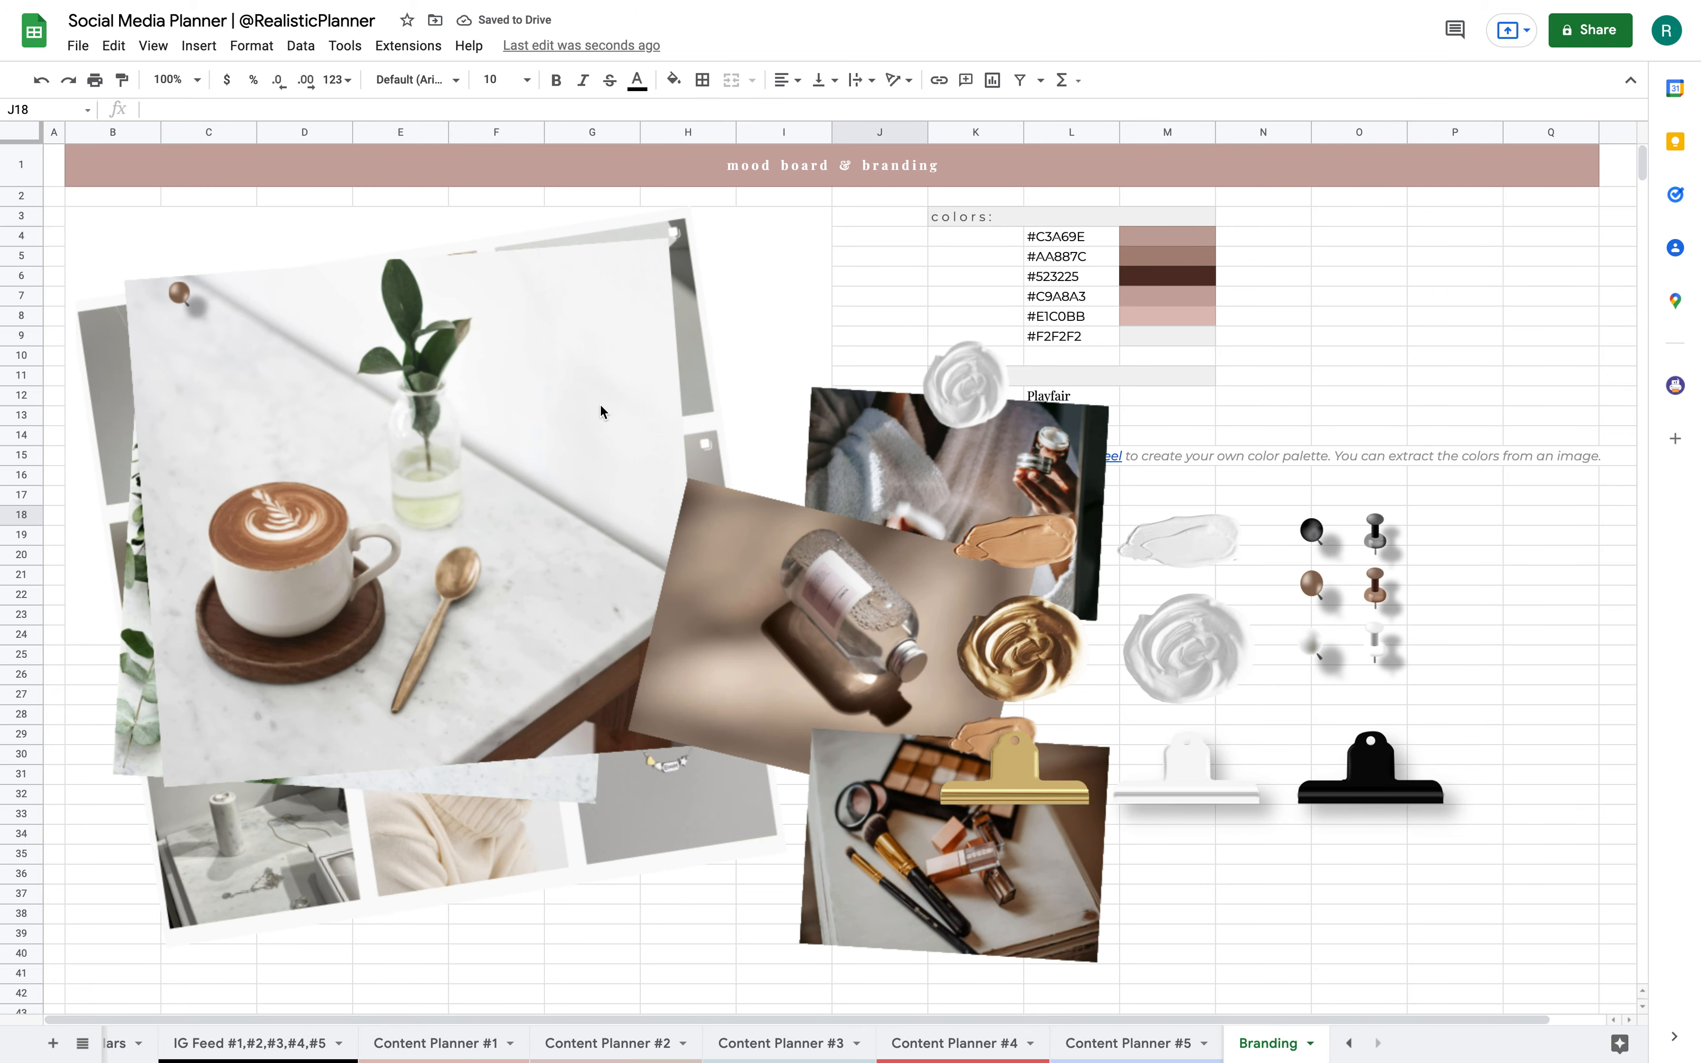
Scale the mood board drawing down to fit within columns B to I, clear of the colors and fonts sections.
{"action": "left_click", "coordinate": [541, 548]}
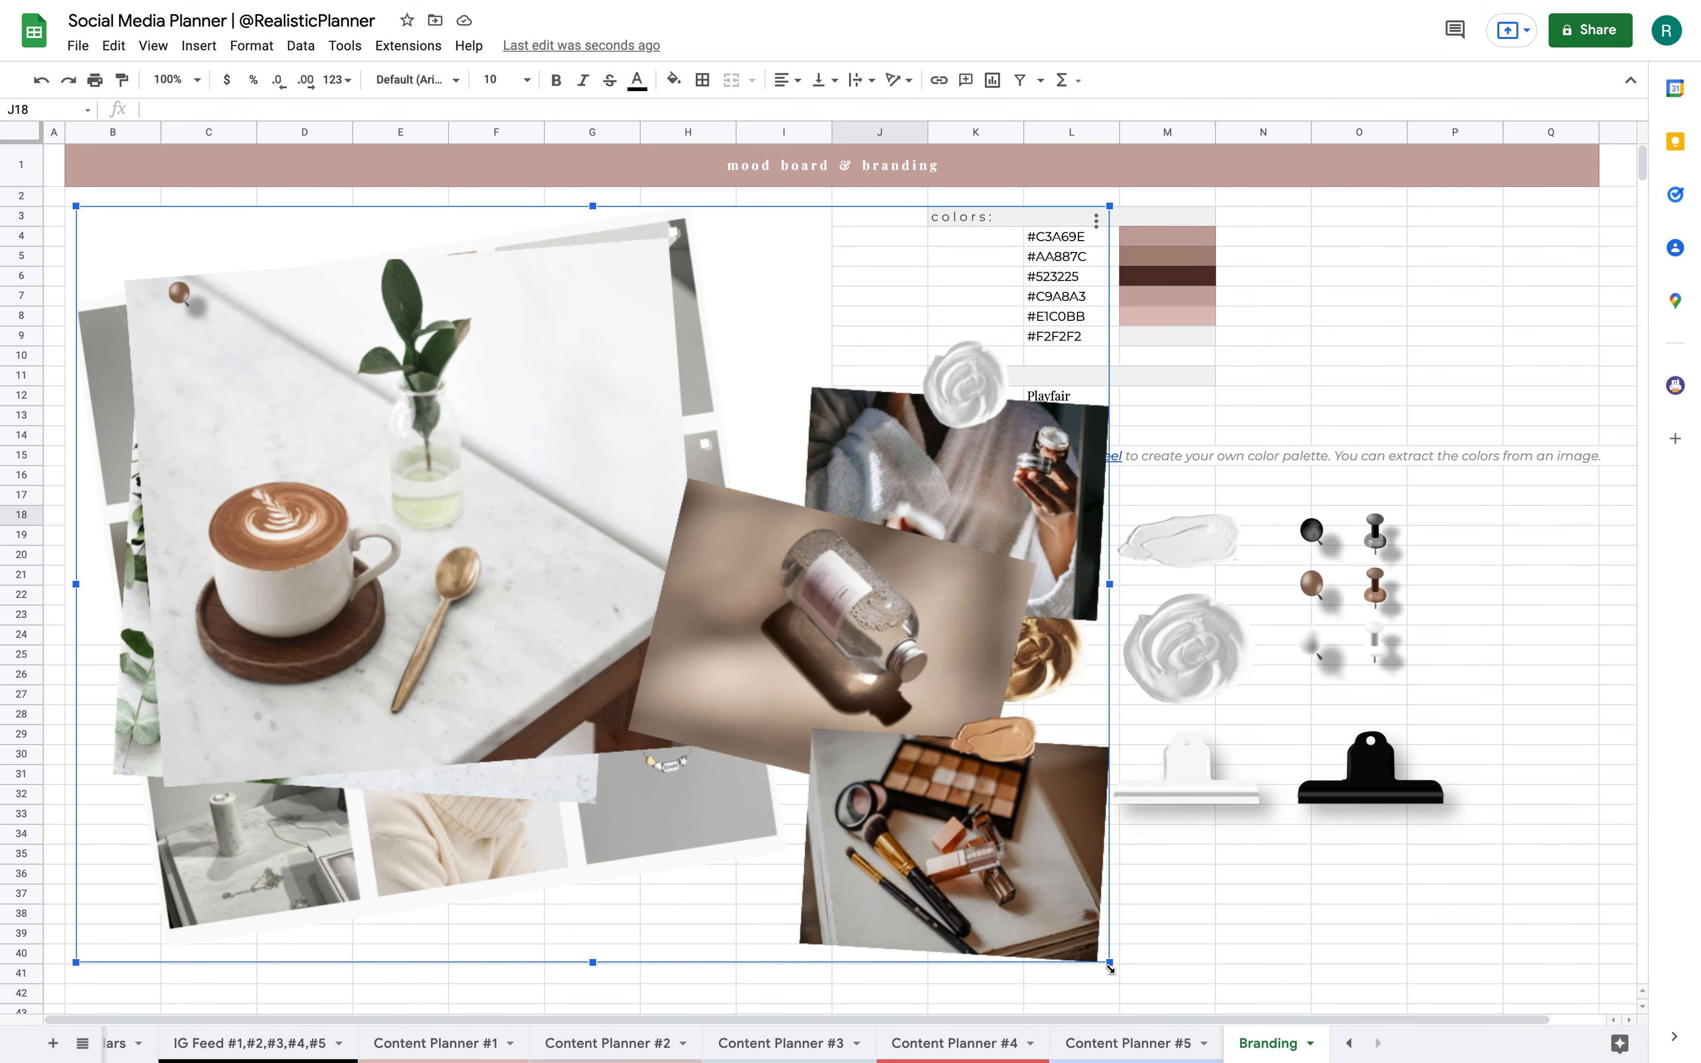
{"action": "mouse_move", "coordinate": [1110, 964]}
{"action": "left_mouse_down"}
{"action": "mouse_move", "coordinate": [756, 702]}
{"action": "mouse_move", "coordinate": [830, 758]}
{"action": "left_mouse_up"}
{"action": "left_click", "coordinate": [942, 597]}
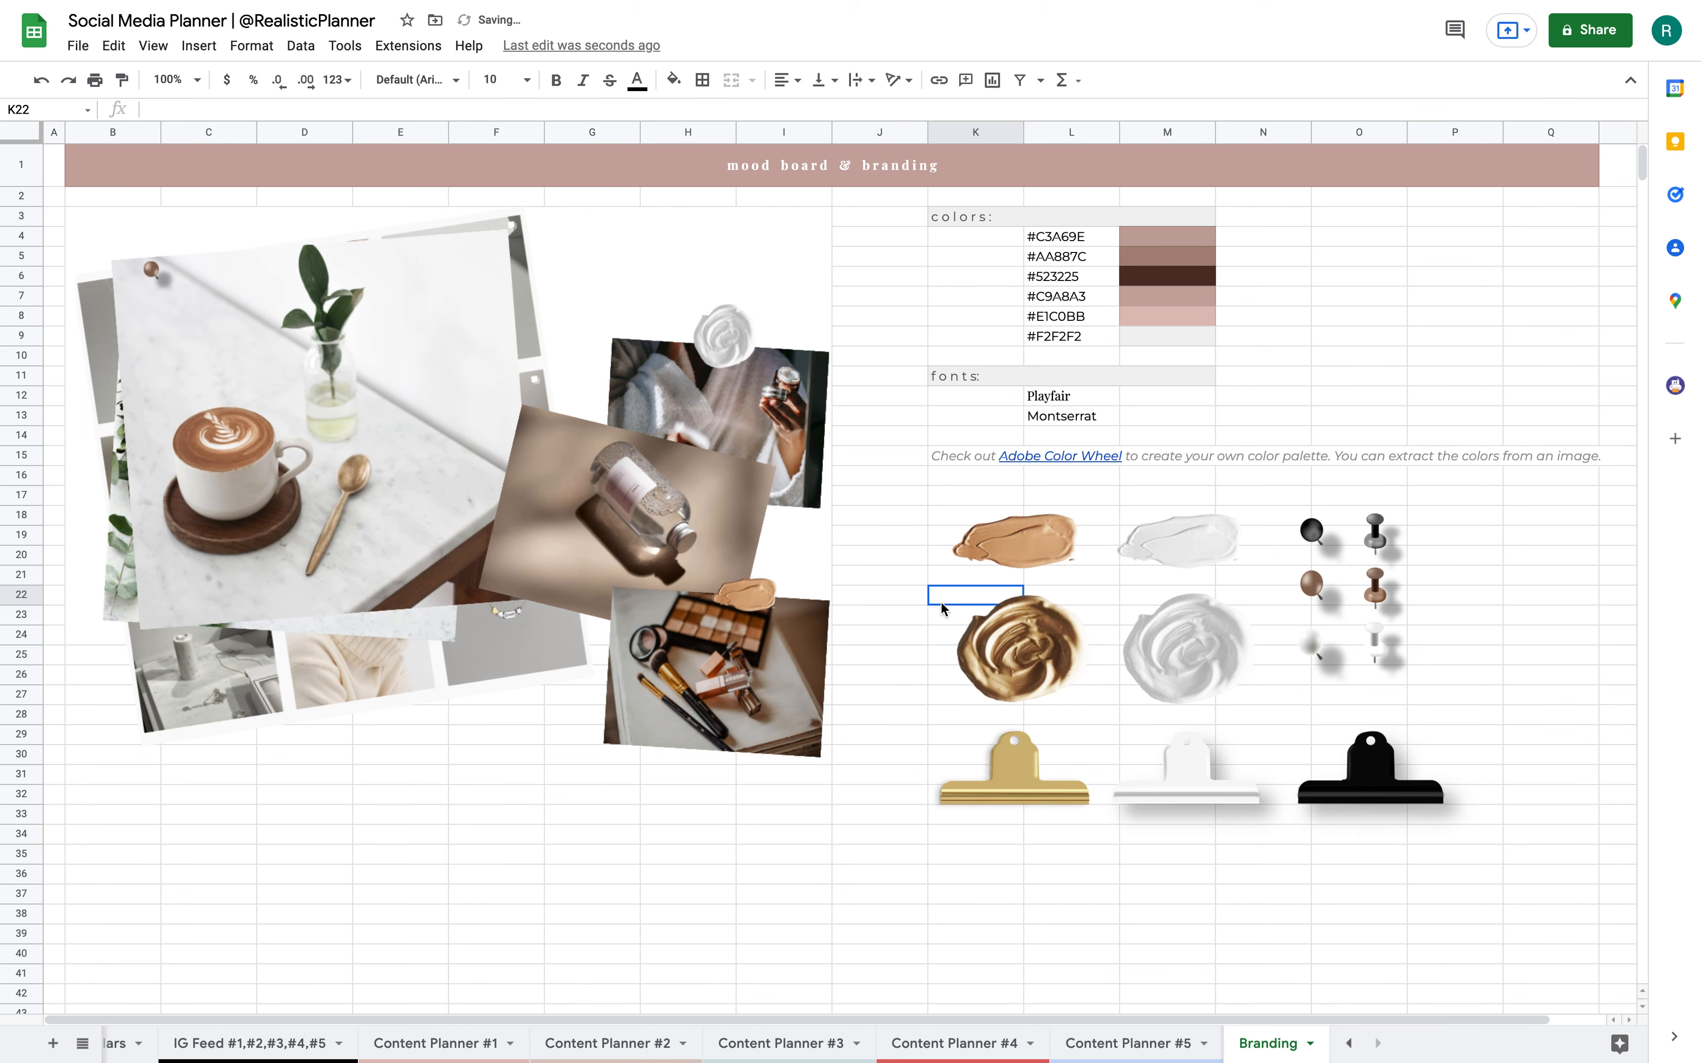
Copy the white pushpin from the Branding sheet and paste it onto cell A2 of the IG Feed sheet.
{"action": "left_click", "coordinate": [1384, 654]}
{"action": "left_click", "coordinate": [1320, 648]}
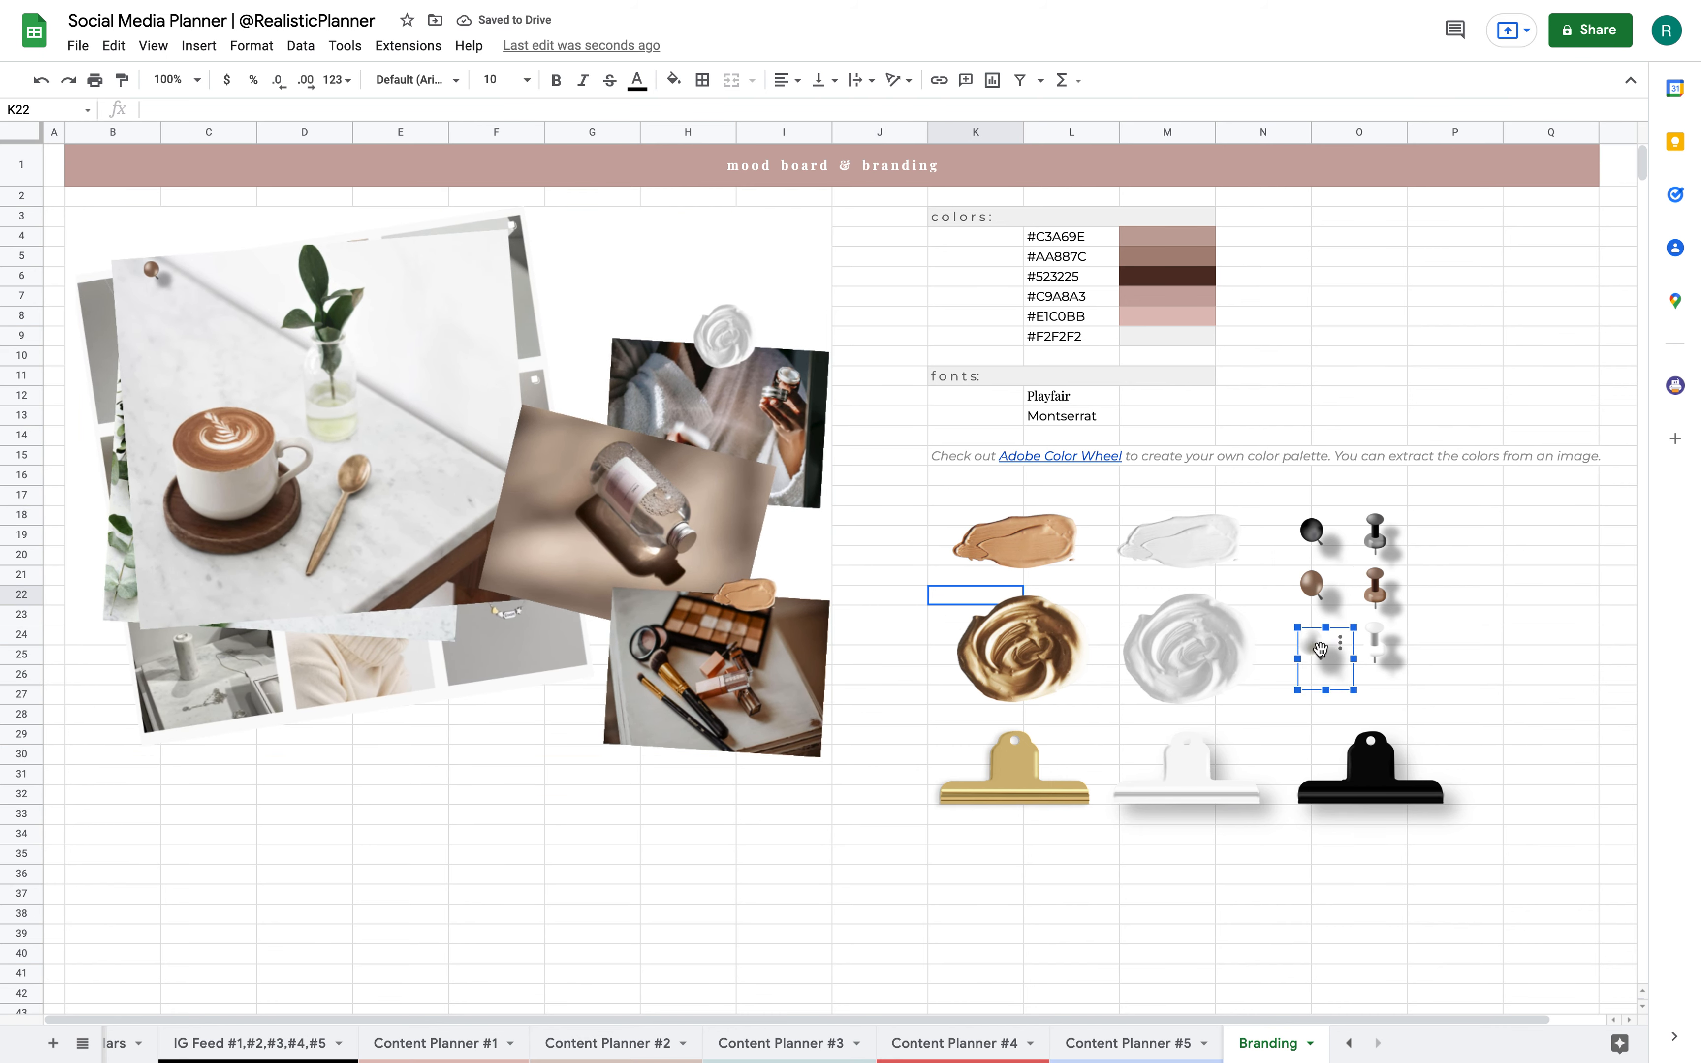
{"action": "left_click", "coordinate": [1376, 650]}
{"action": "key", "text": "Escape"}
{"action": "scroll", "coordinate": [211, 1044], "scroll_direction": "up", "scroll_amount": 5}
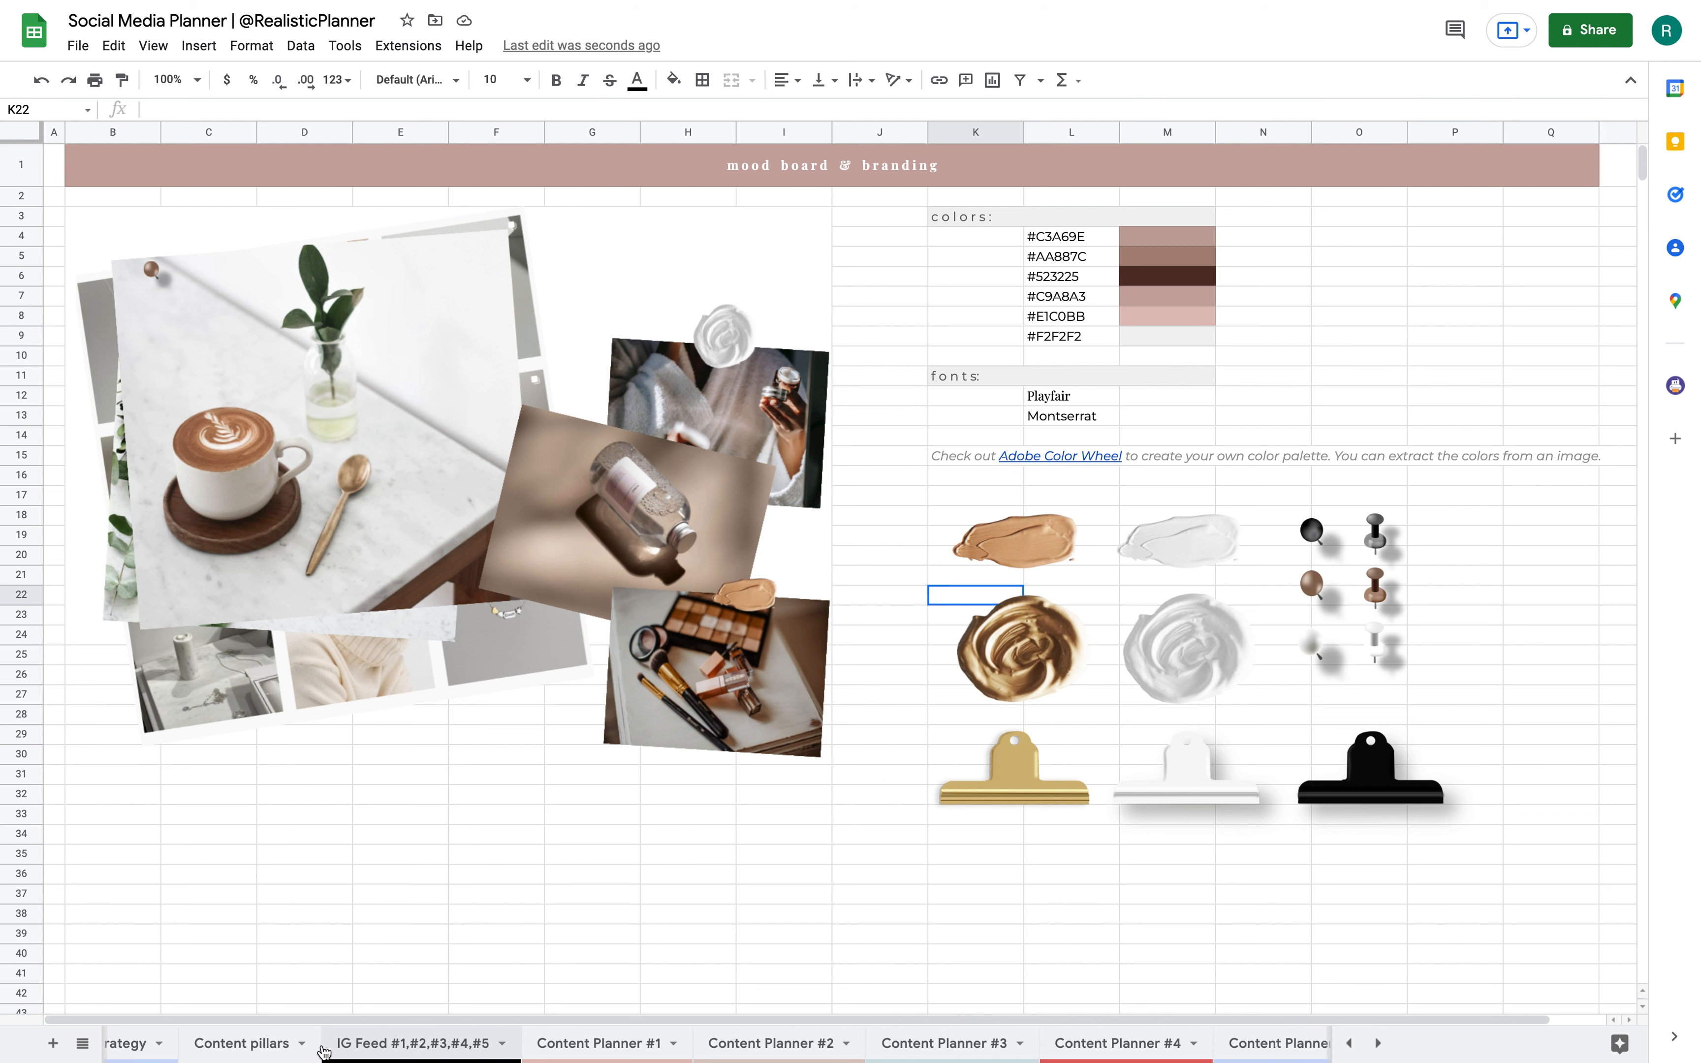
{"action": "left_click", "coordinate": [632, 1048]}
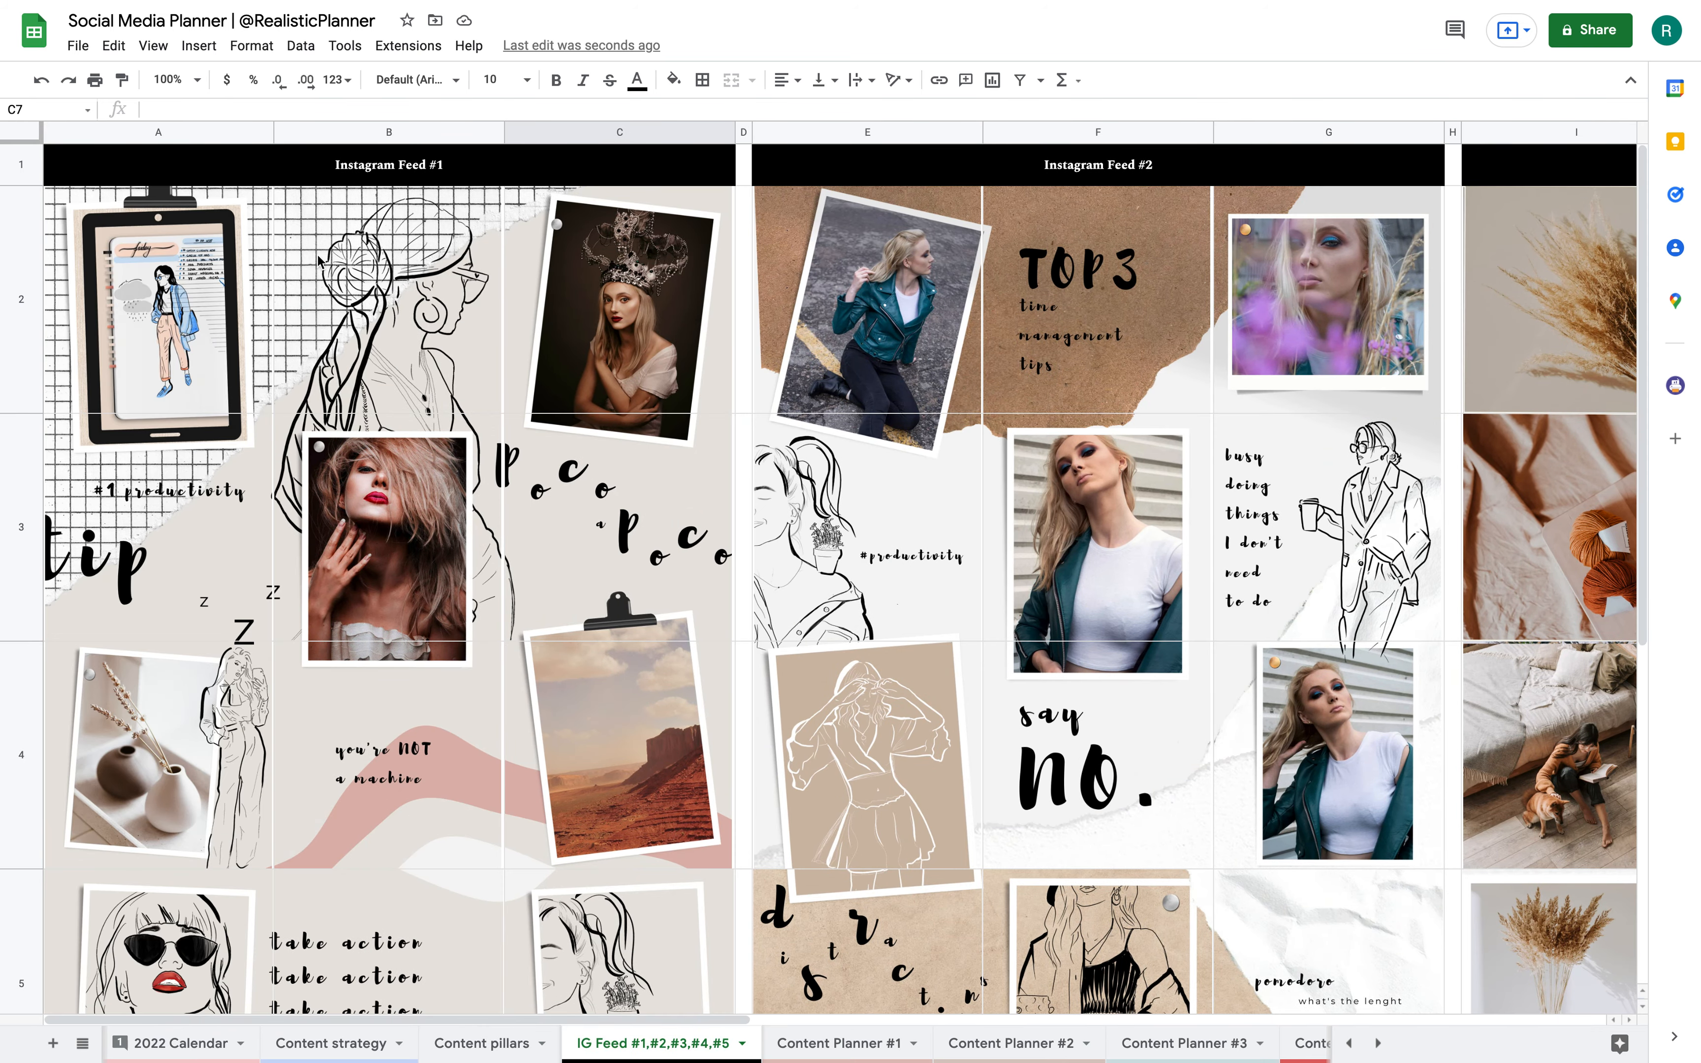
{"action": "left_click", "coordinate": [180, 268]}
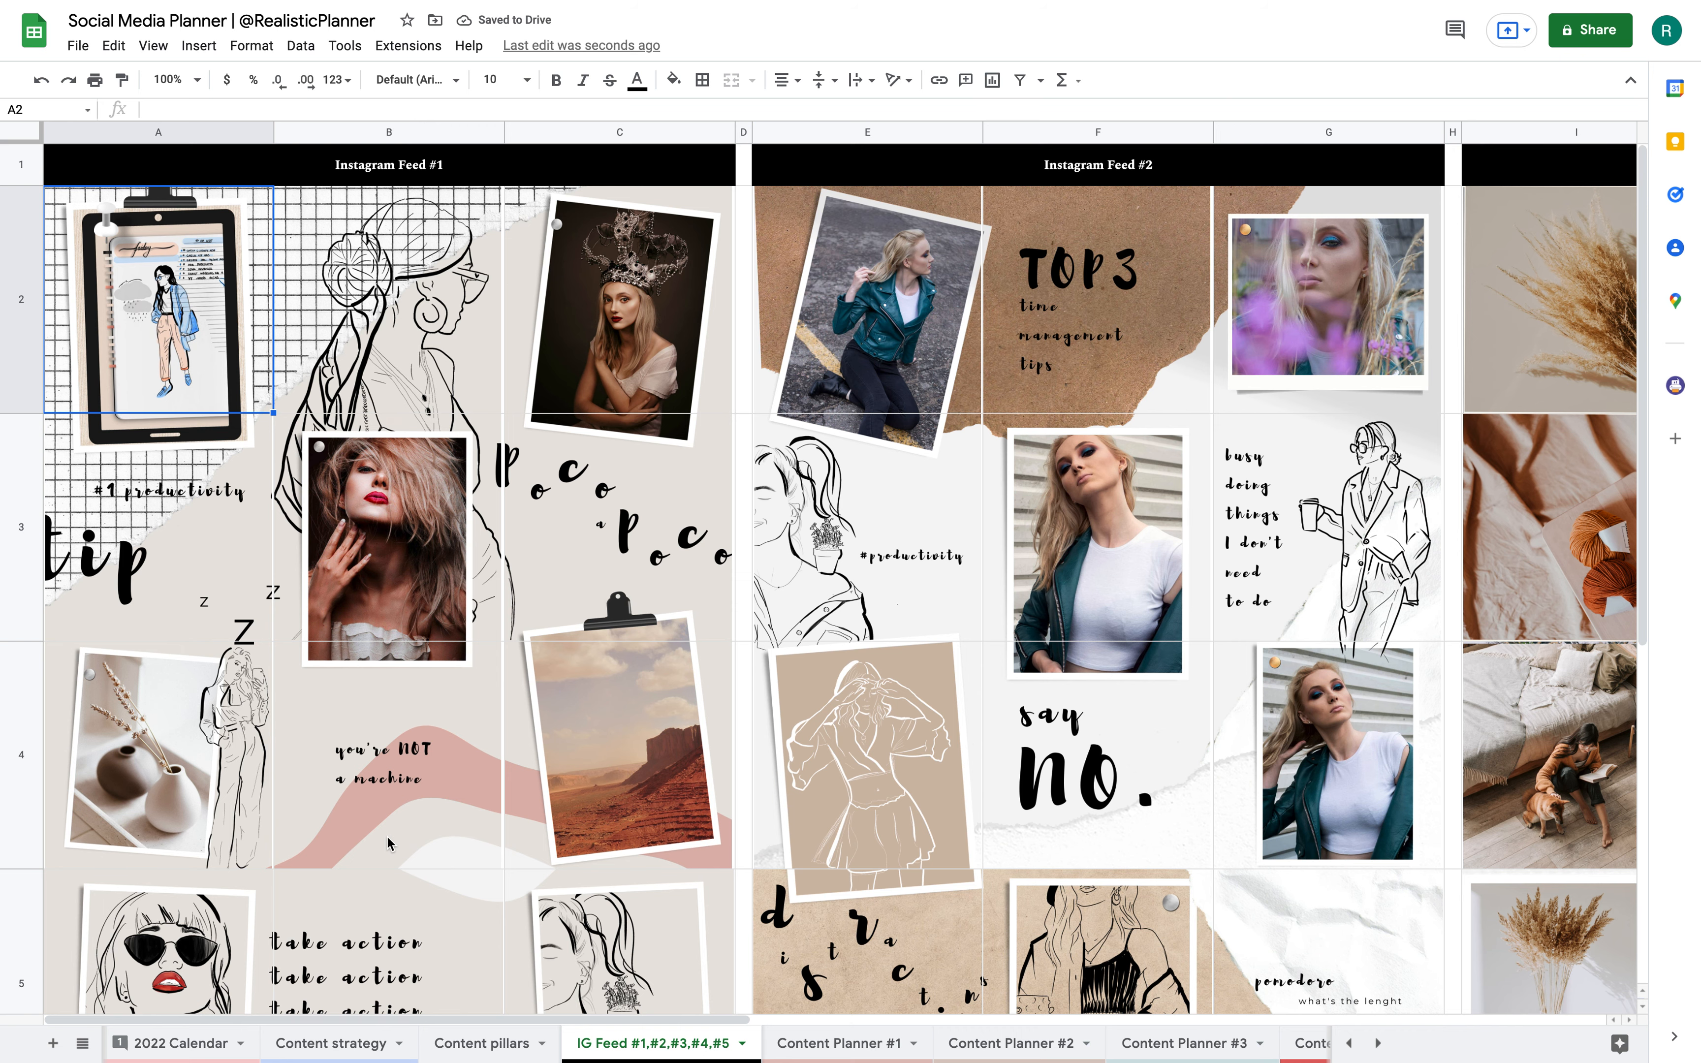
Paste the white pushpin onto the image in cell C7 of the IG Feed sheet and move it to the image's upper-left corner.
{"action": "scroll", "coordinate": [389, 844], "scroll_direction": "down", "scroll_amount": 10}
{"action": "left_click", "coordinate": [660, 731]}
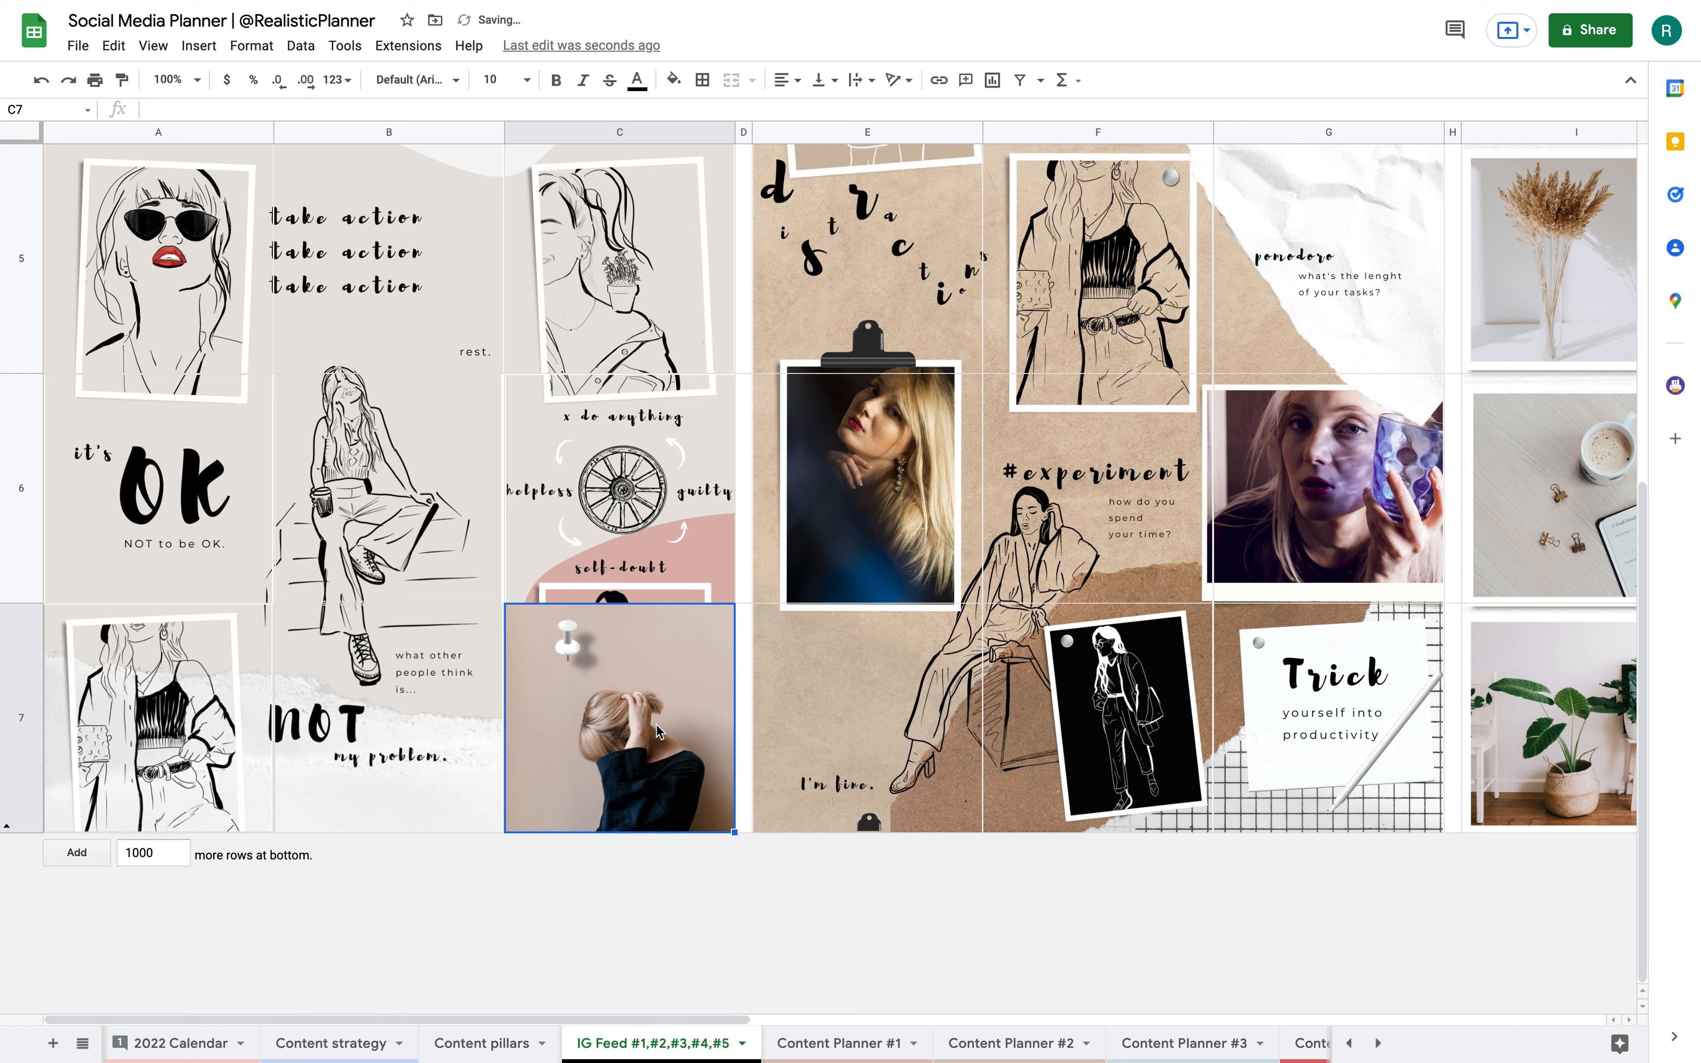
{"action": "left_click_drag", "start_coordinate": [580, 648], "coordinate": [534, 647]}
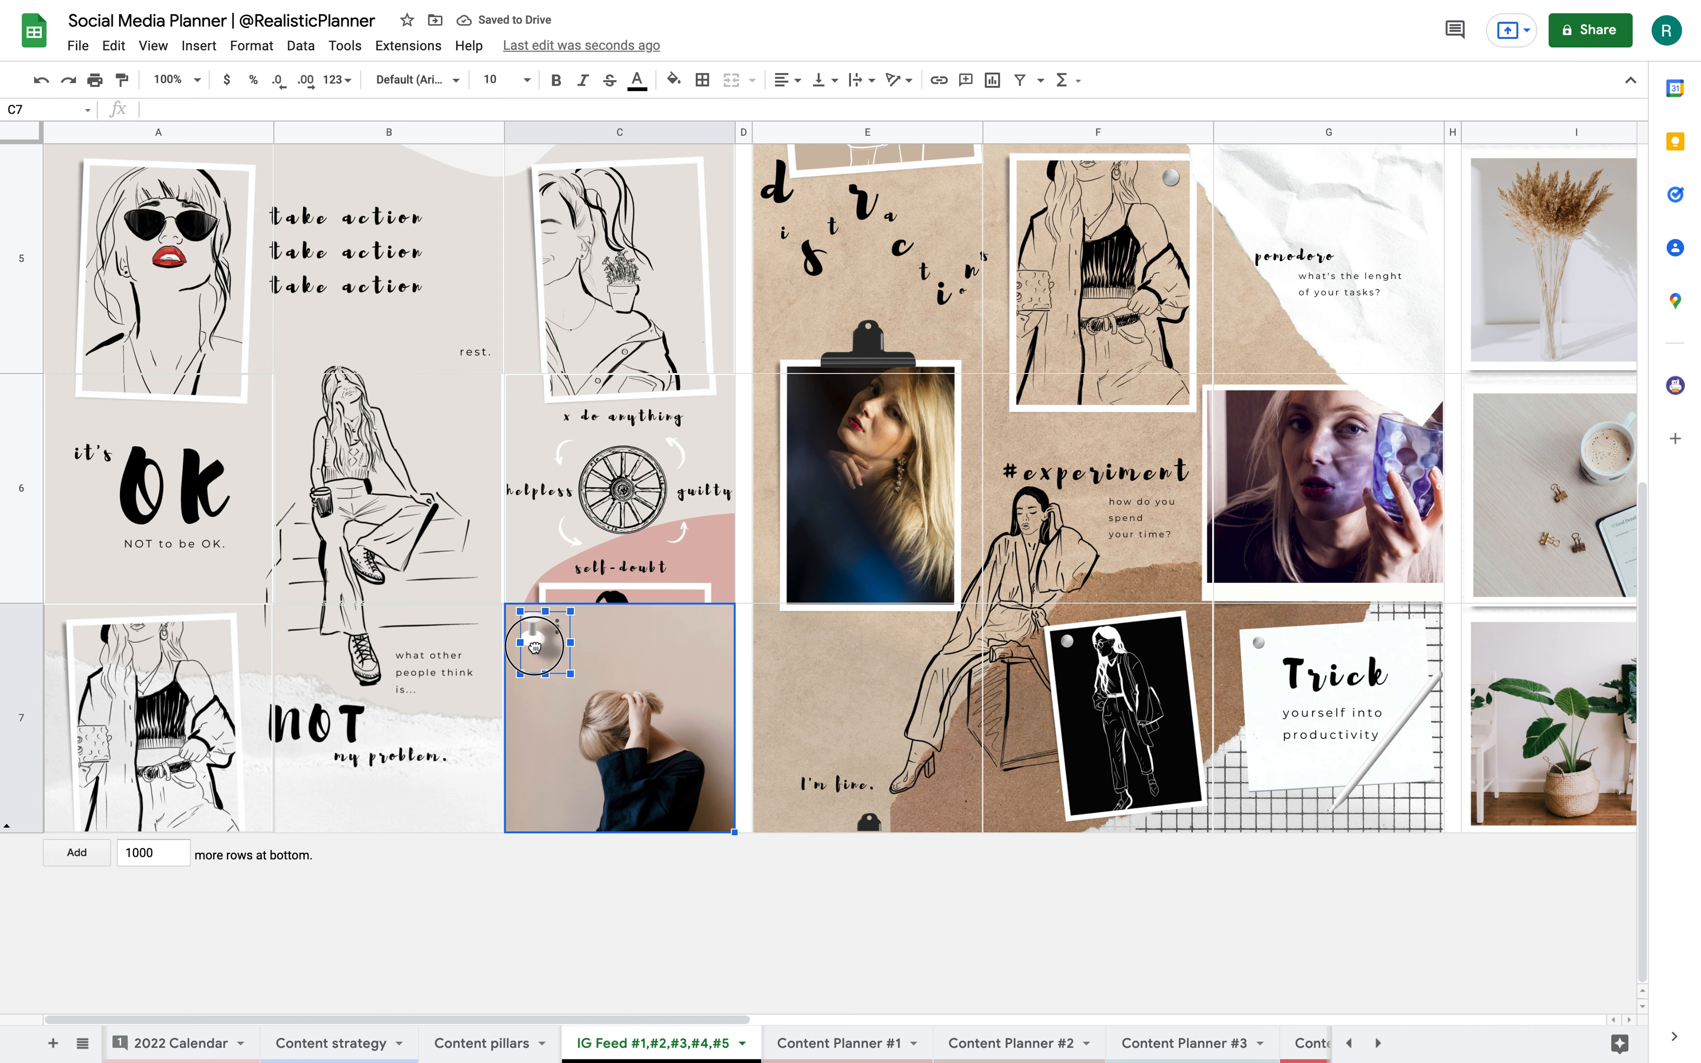
Replace the black pin on the image in cell D4 of Content Planner #1 with the white pushpin.
{"action": "left_click", "coordinate": [860, 1047]}
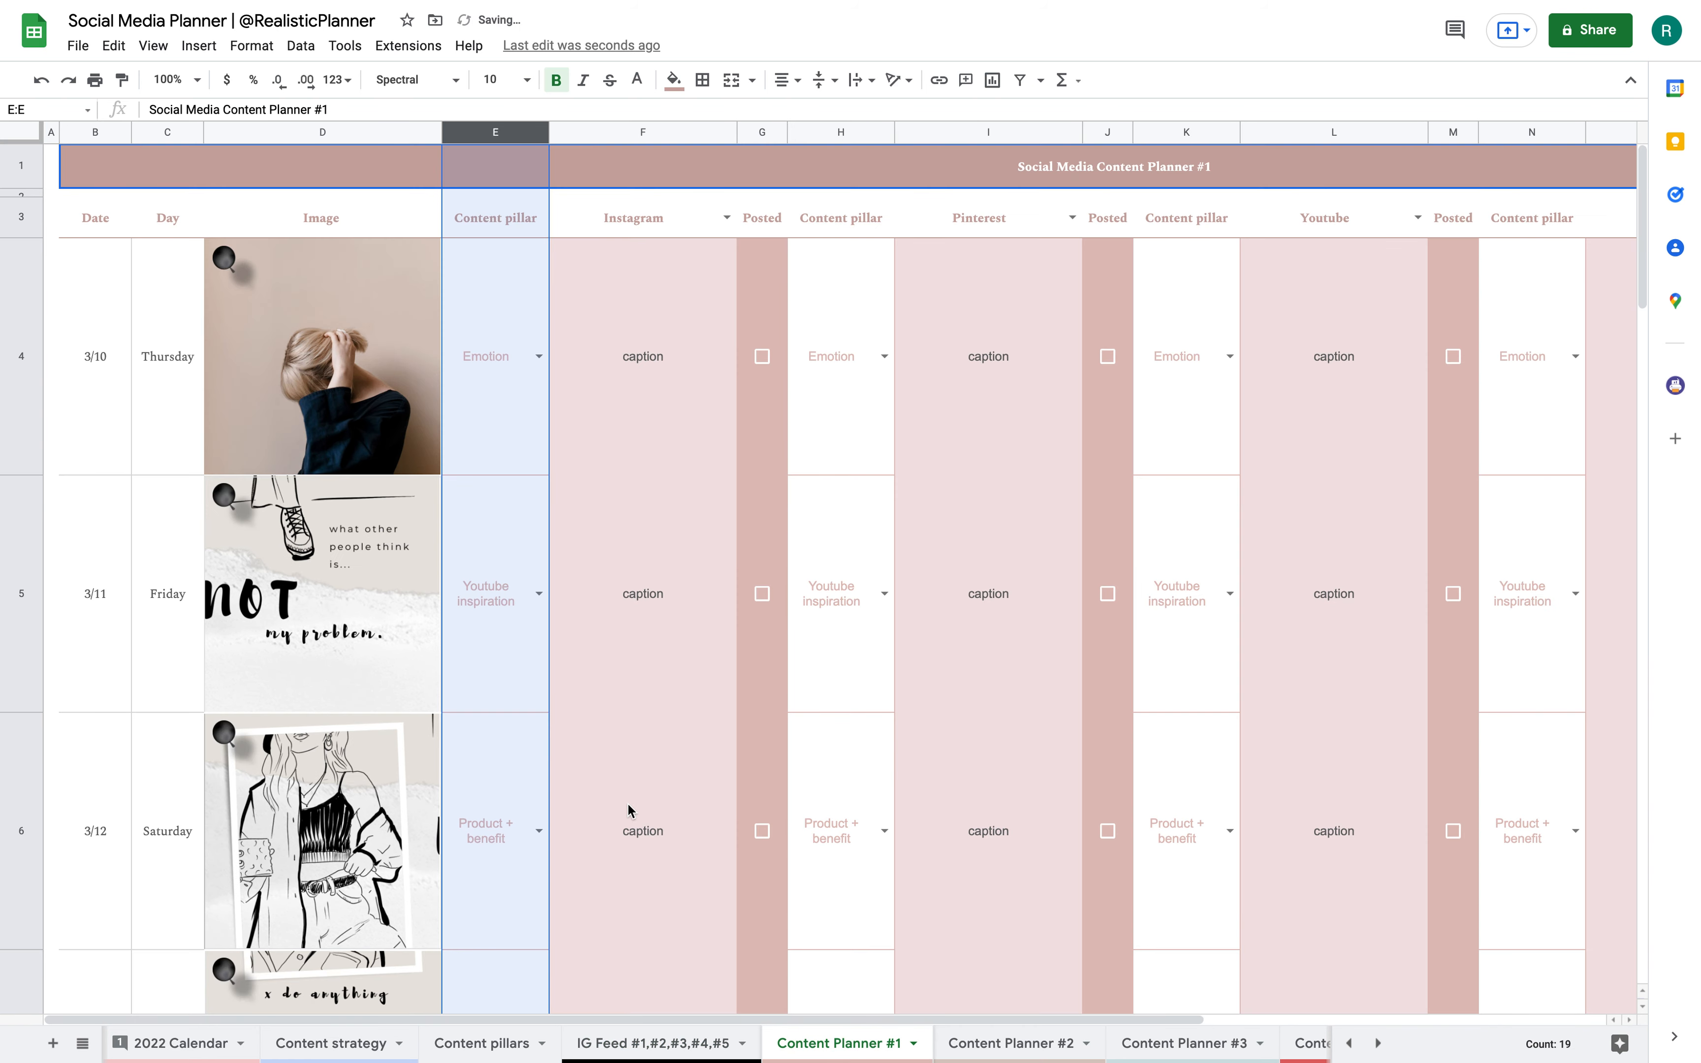
{"action": "left_click", "coordinate": [254, 332]}
{"action": "left_click", "coordinate": [238, 283]}
{"action": "left_click_drag", "start_coordinate": [237, 282], "coordinate": [376, 281]}
{"action": "left_click", "coordinate": [201, 291]}
{"action": "left_click", "coordinate": [243, 285]}
{"action": "key", "text": "super+v"}
{"action": "left_click", "coordinate": [265, 287]}
{"action": "left_click_drag", "start_coordinate": [264, 289], "coordinate": [226, 259]}
{"action": "left_click", "coordinate": [377, 275]}
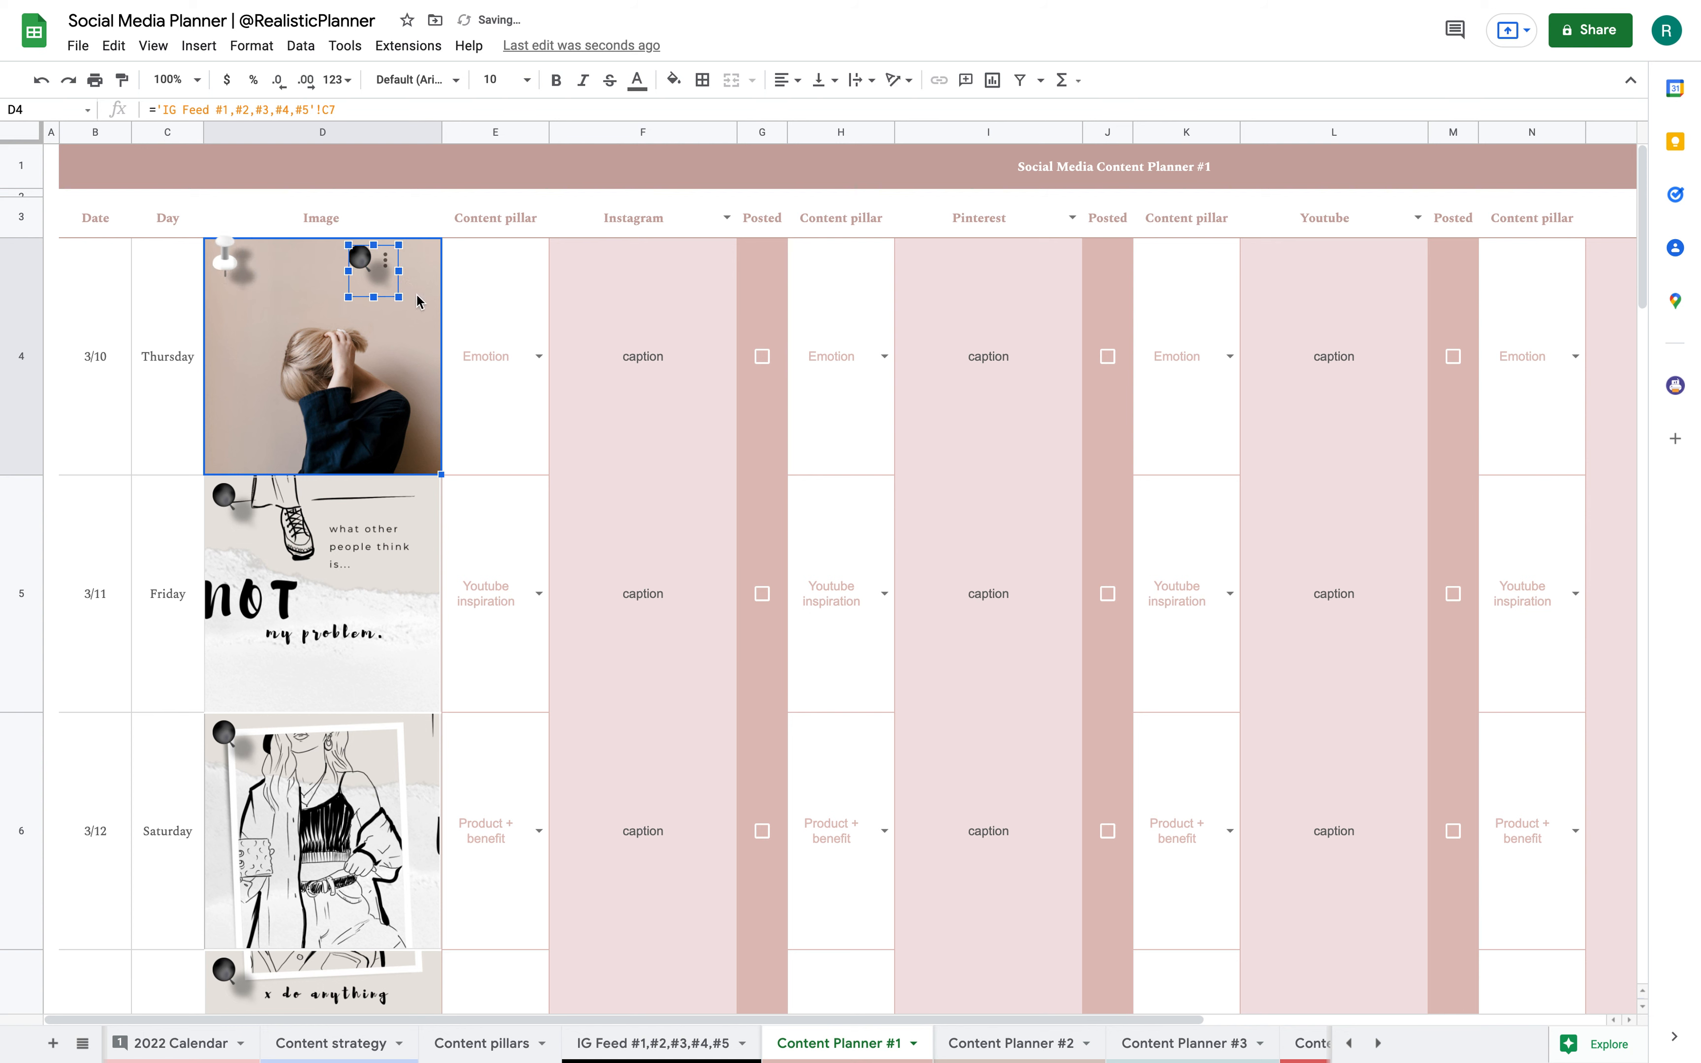
{"action": "key", "text": "Delete"}
Undo the pin replacement in Content Planner #1 and the pushpin's move in cell C7 of the IG Feed sheet.
{"action": "left_click", "coordinate": [39, 81]}
{"action": "left_click", "coordinate": [39, 80]}
{"action": "left_click", "coordinate": [39, 81]}
{"action": "left_click", "coordinate": [39, 80]}
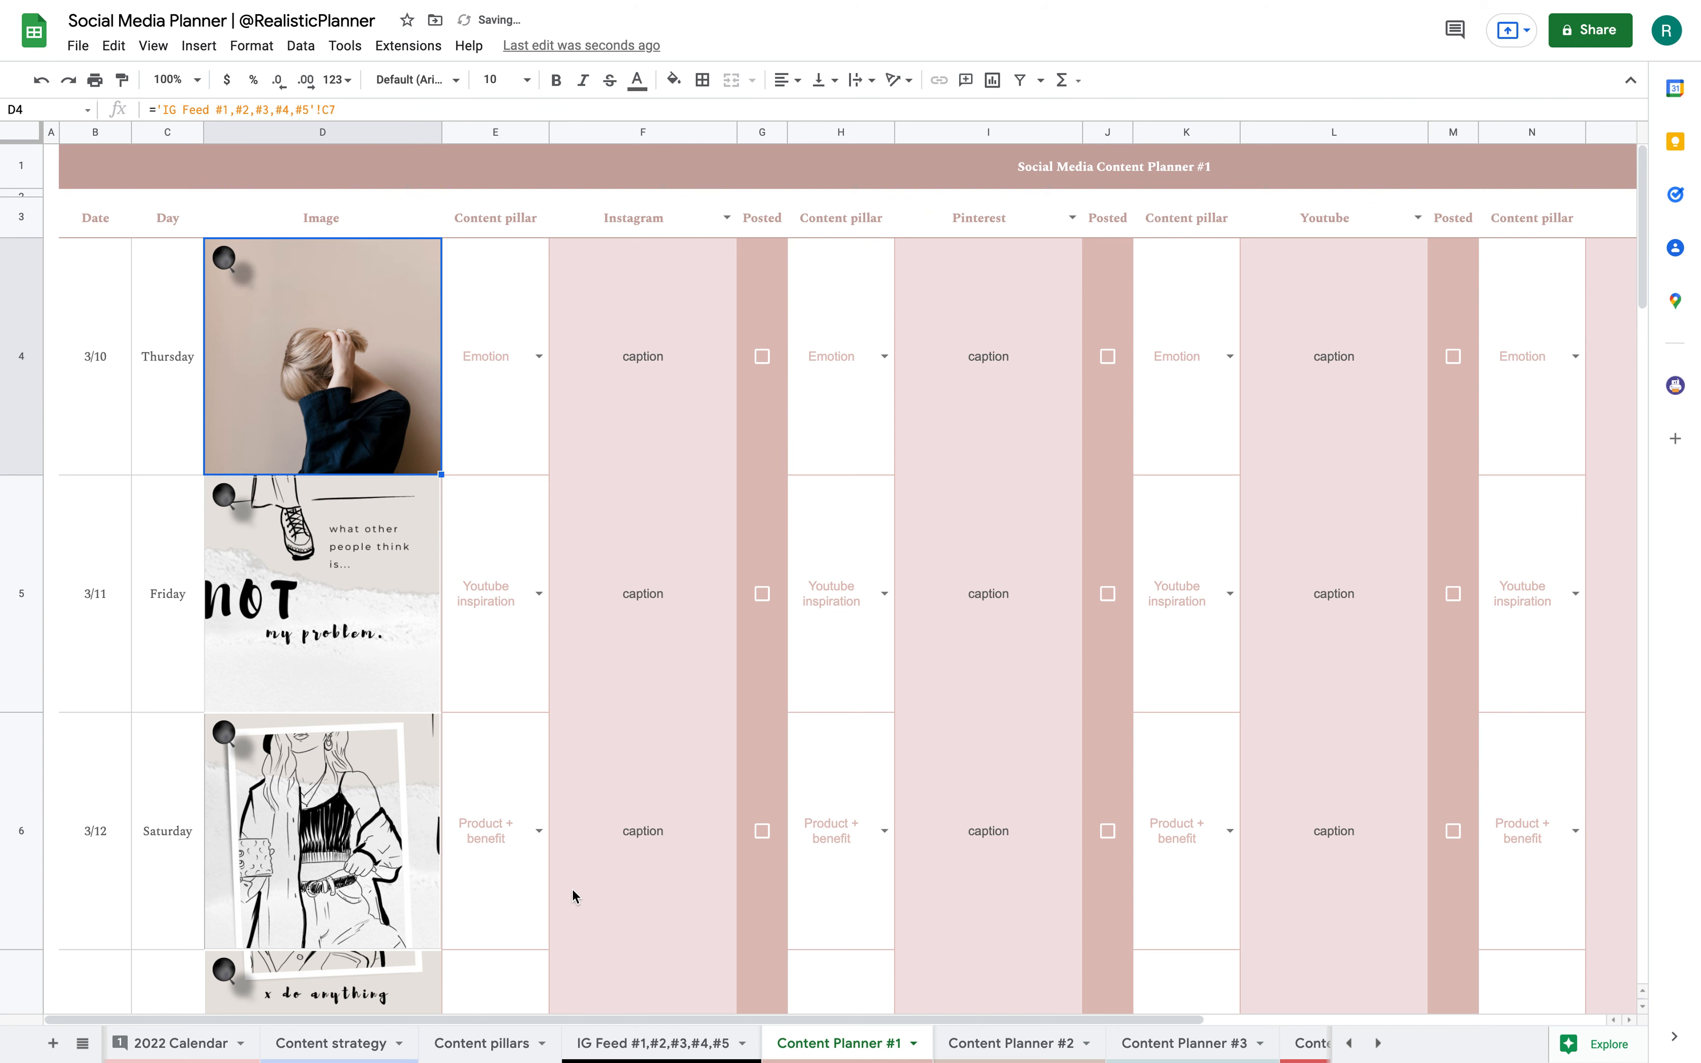
{"action": "left_click", "coordinate": [40, 82]}
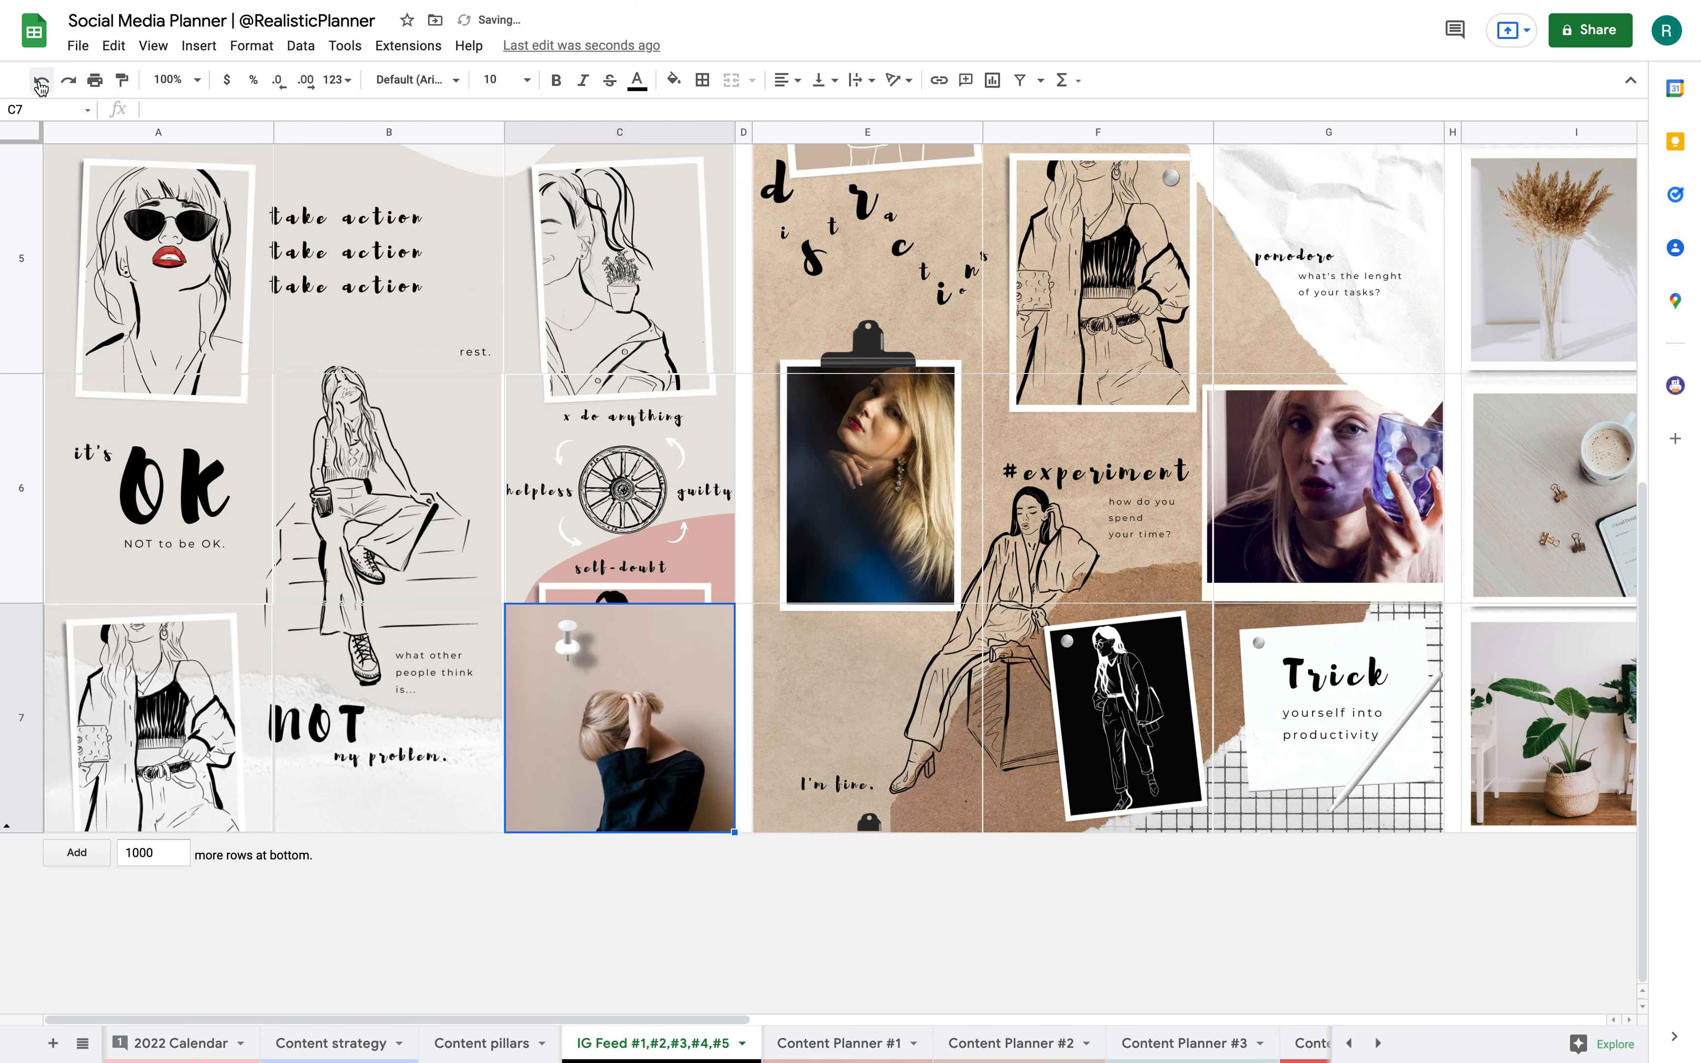
Look through Instagram Feeds #3, #4 and #5 on the IG Feed sheet.
{"action": "scroll", "coordinate": [1071, 472], "scroll_direction": "right", "scroll_amount": 15}
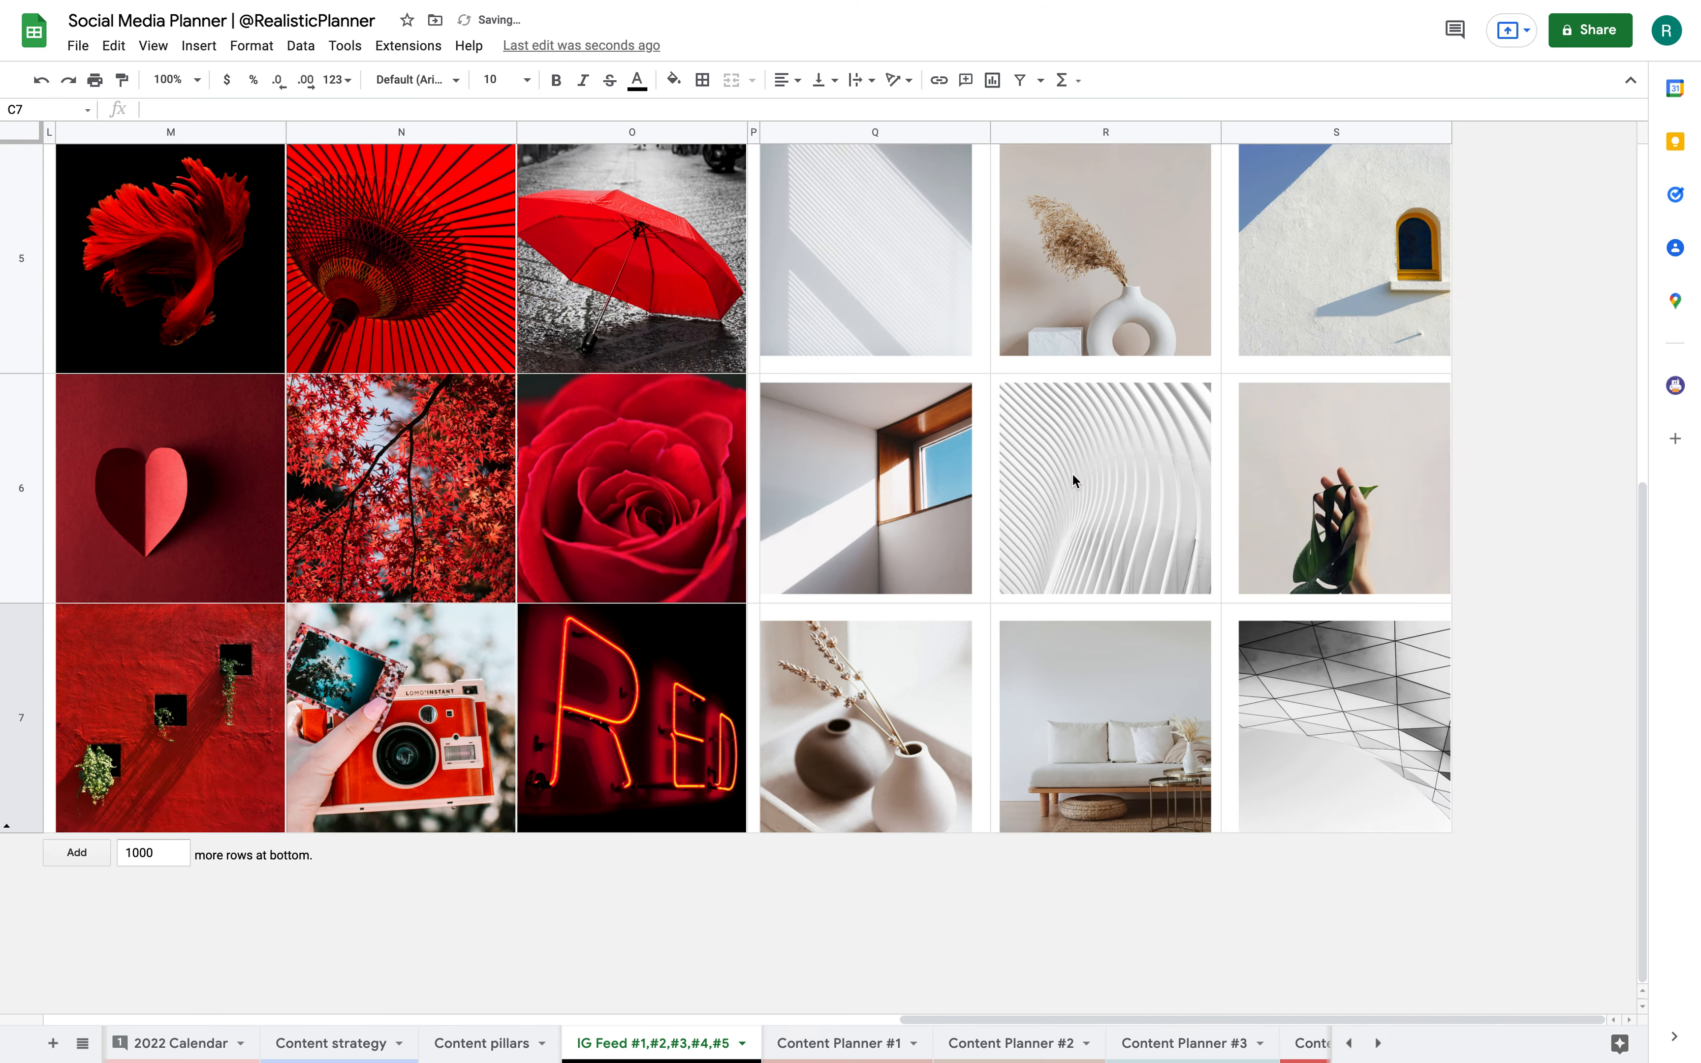
{"action": "scroll", "coordinate": [1071, 472], "scroll_direction": "up", "scroll_amount": 10}
{"action": "scroll", "coordinate": [1071, 472], "scroll_direction": "left", "scroll_amount": 10}
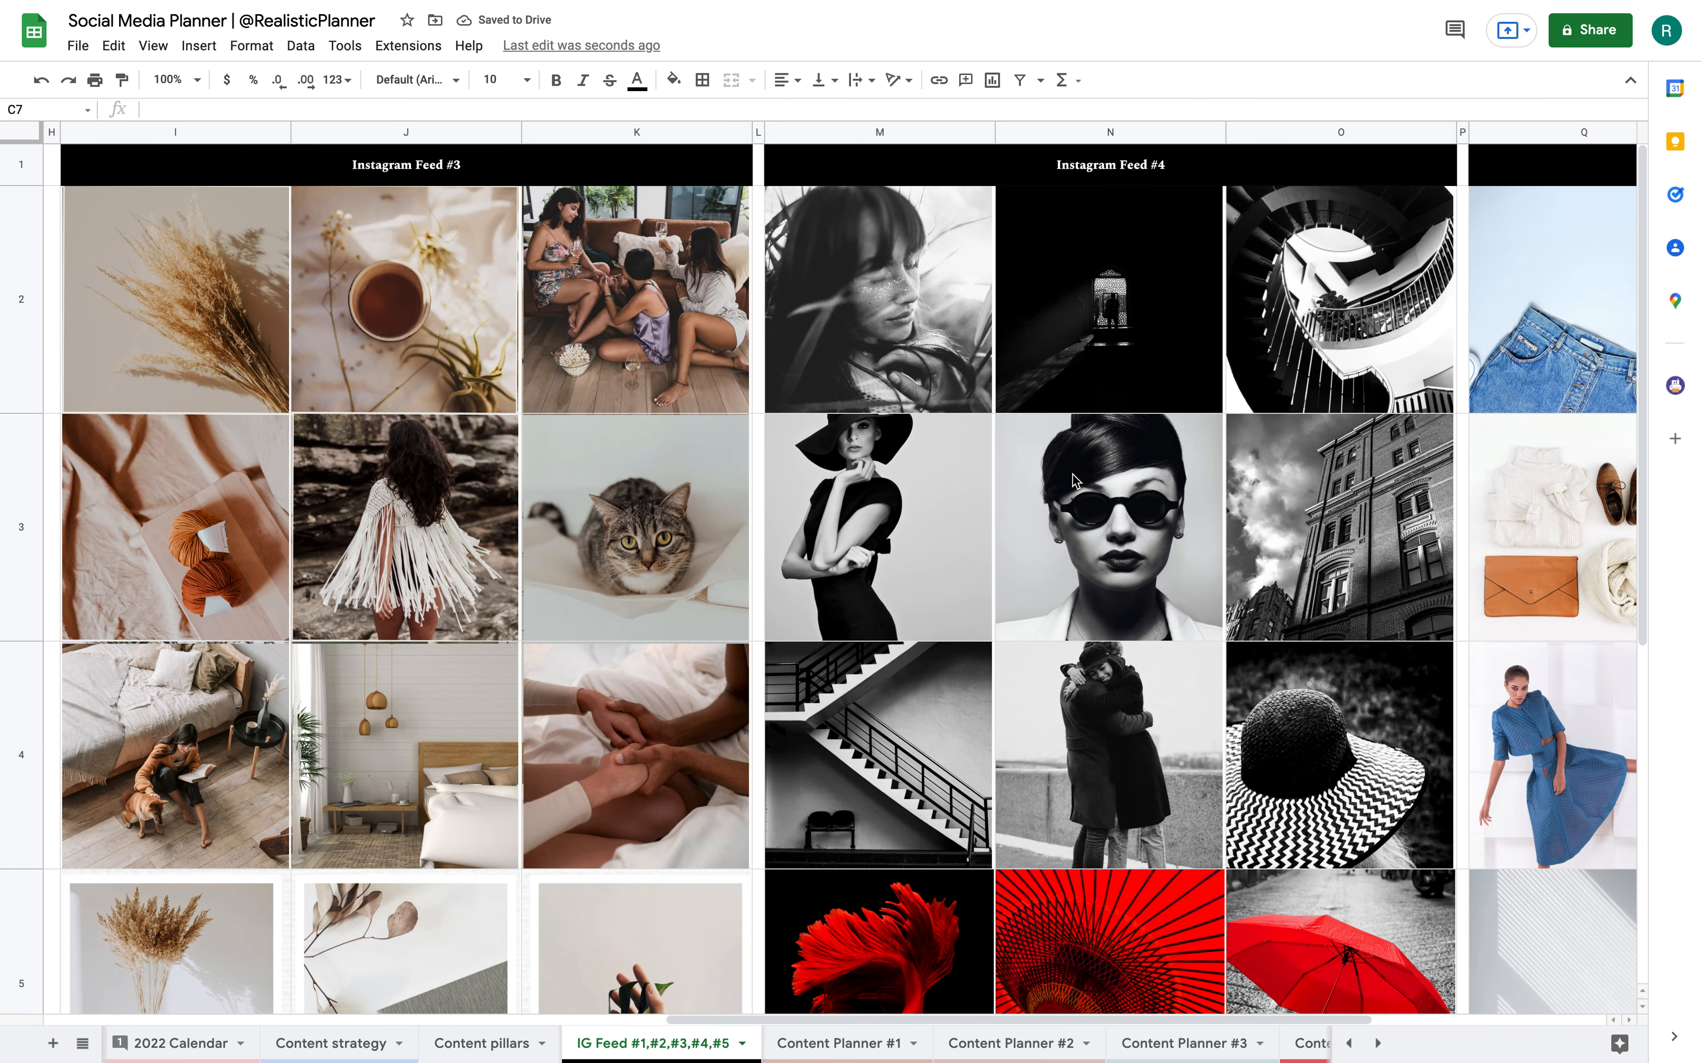
{"action": "scroll", "coordinate": [1073, 474], "scroll_direction": "right", "scroll_amount": 5}
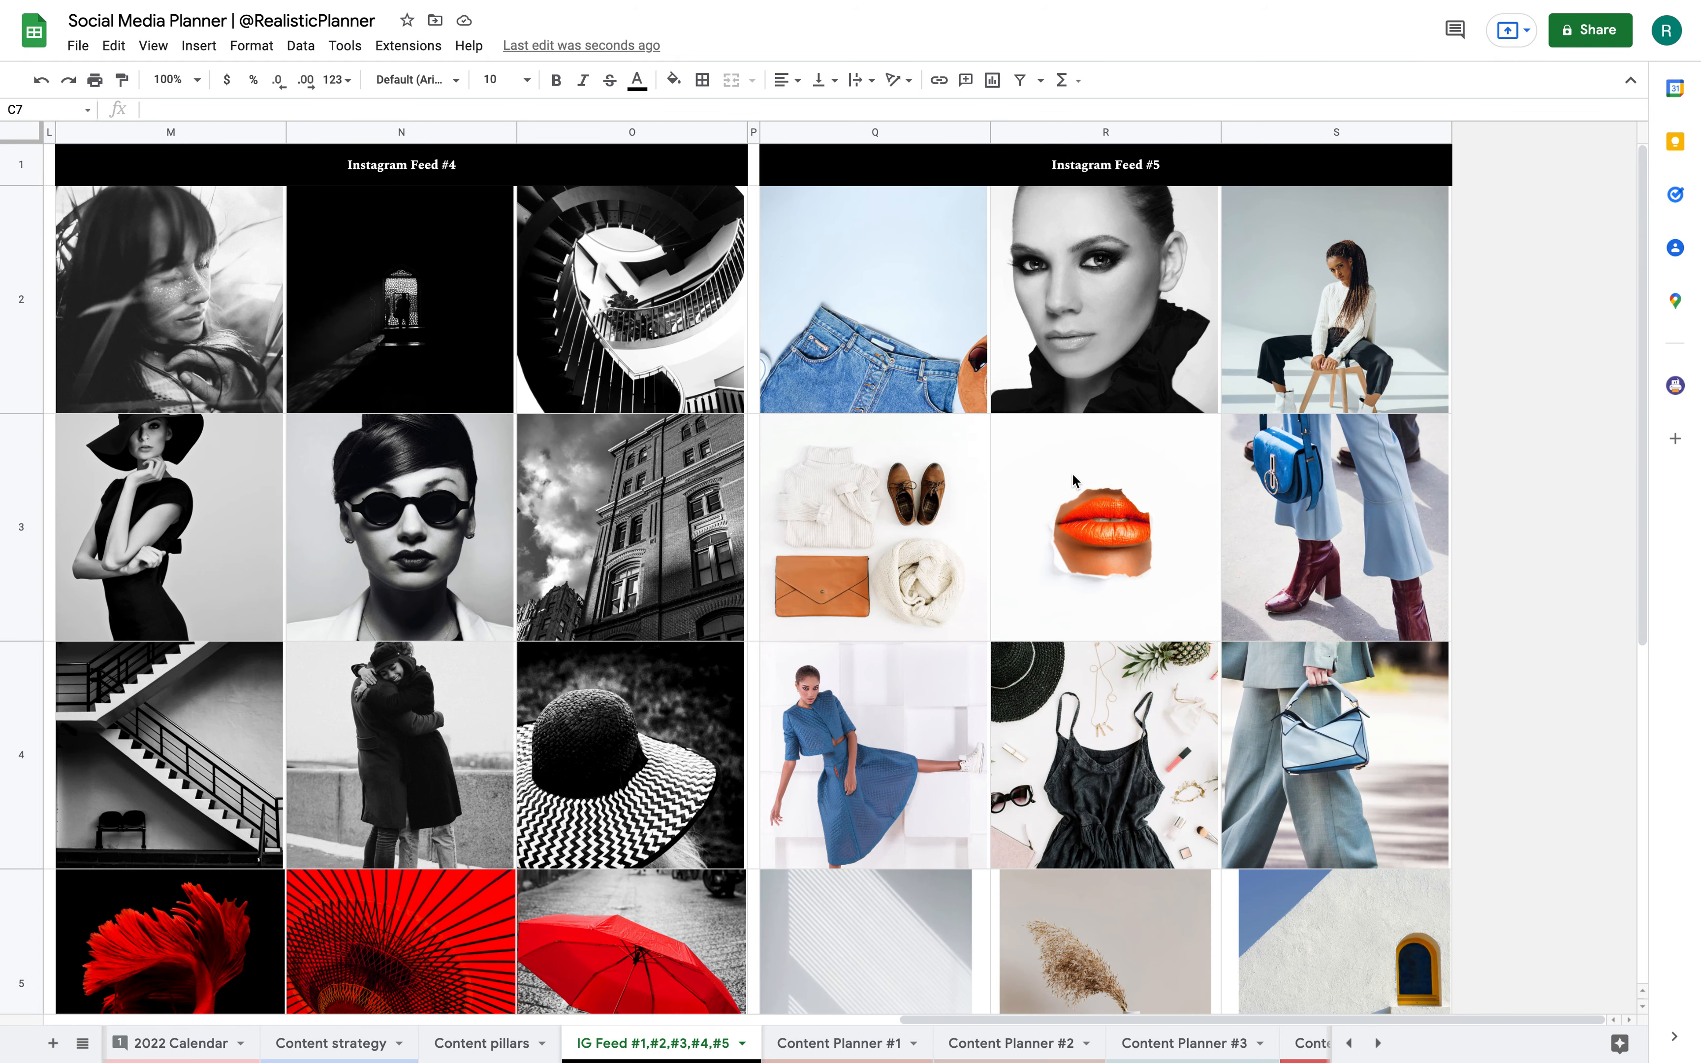